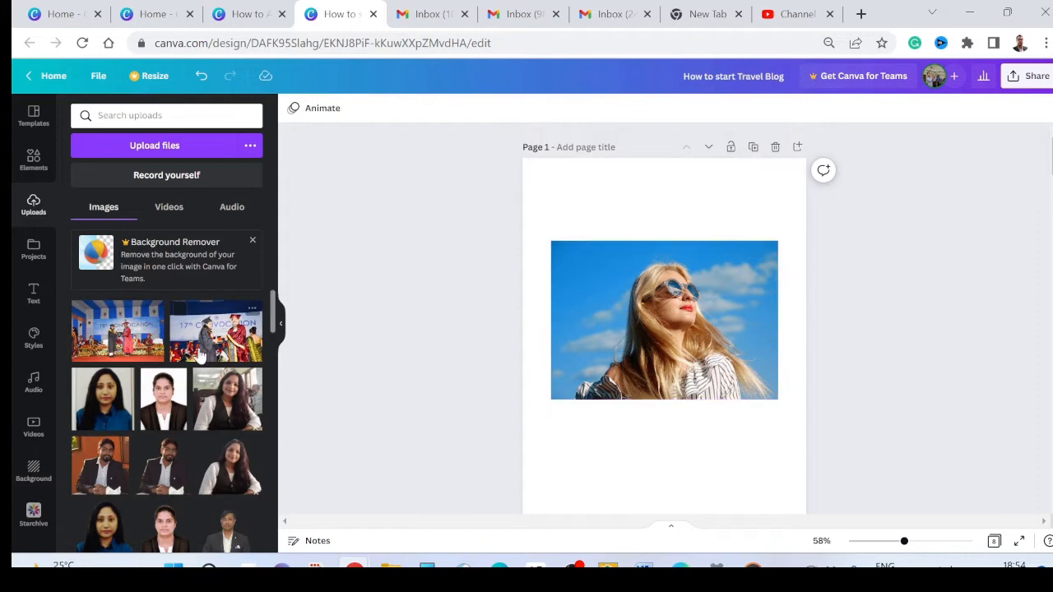
Step: Shift the photo on page 1 slightly left of the page's centre
scroll(203, 323, "up", 5)
left_click(913, 542)
mouse_move(666, 304)
left_mouse_down()
mouse_move(666, 363)
mouse_move(654, 308)
left_mouse_up()
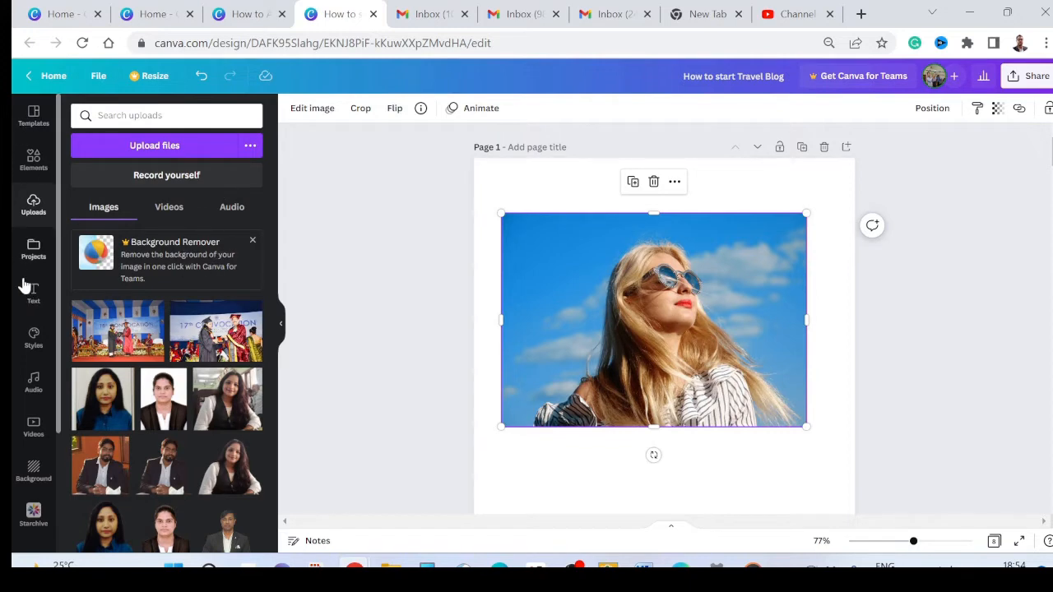
Step: Add a heading over the photo on page 1 with the text "Photo Edit"
left_click(32, 294)
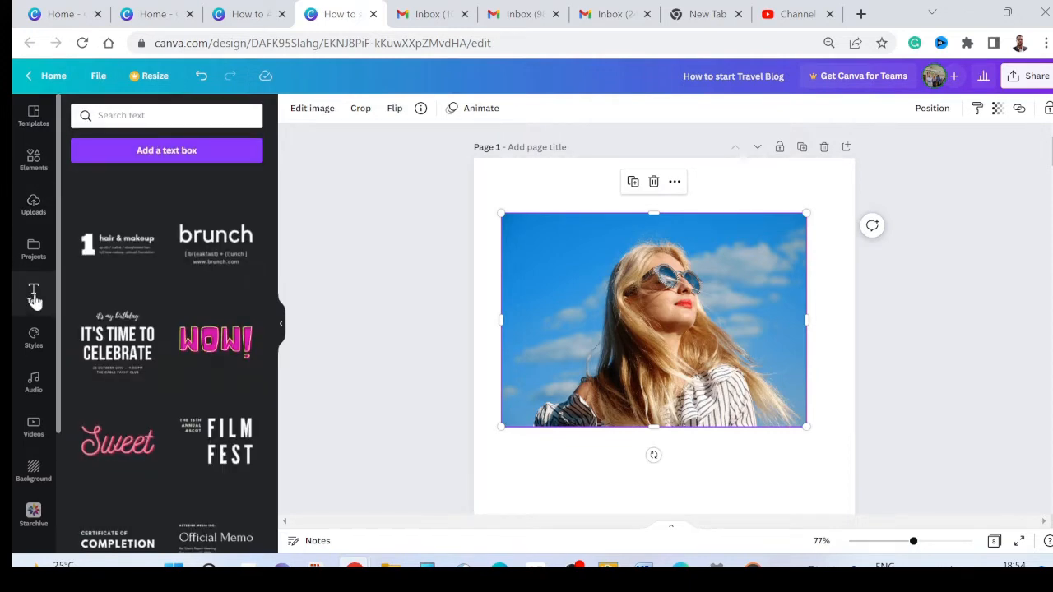
scroll(127, 282, "up", 15)
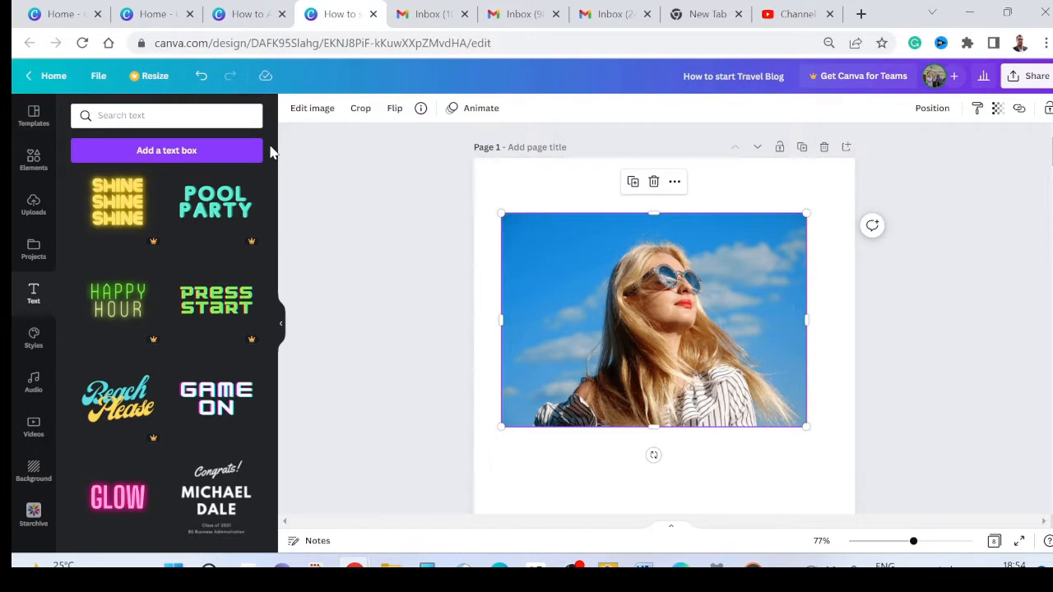
scroll(272, 158, "up", 4)
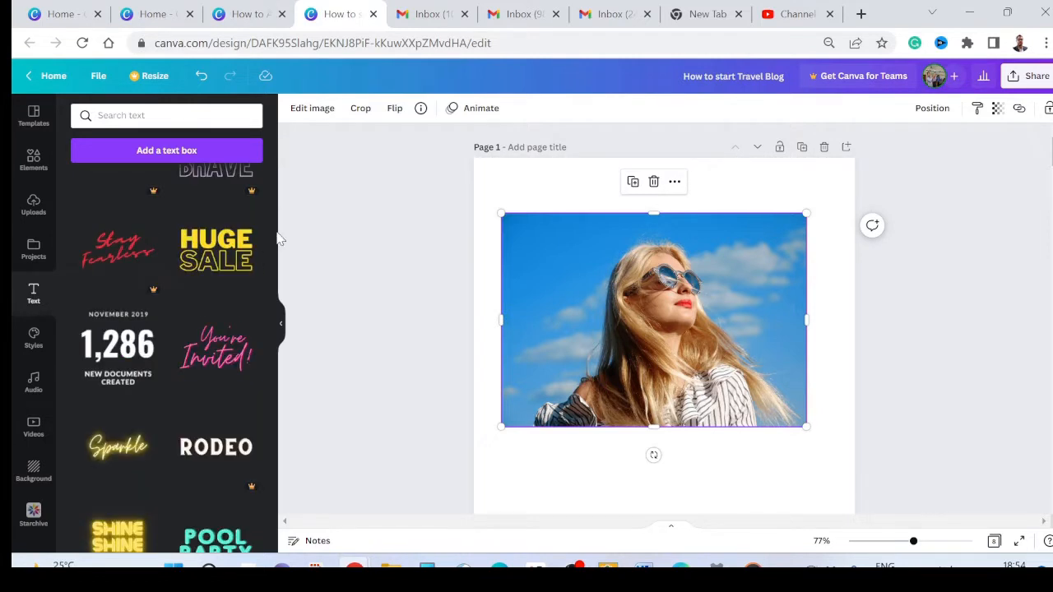
scroll(223, 223, "up", 10)
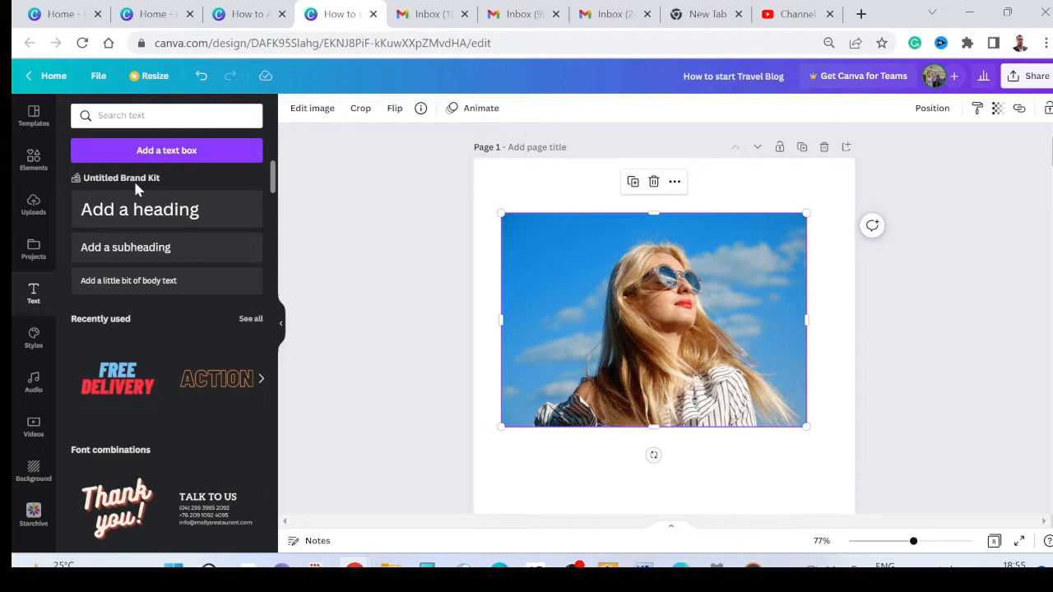
left_click_drag(118, 212, 564, 262)
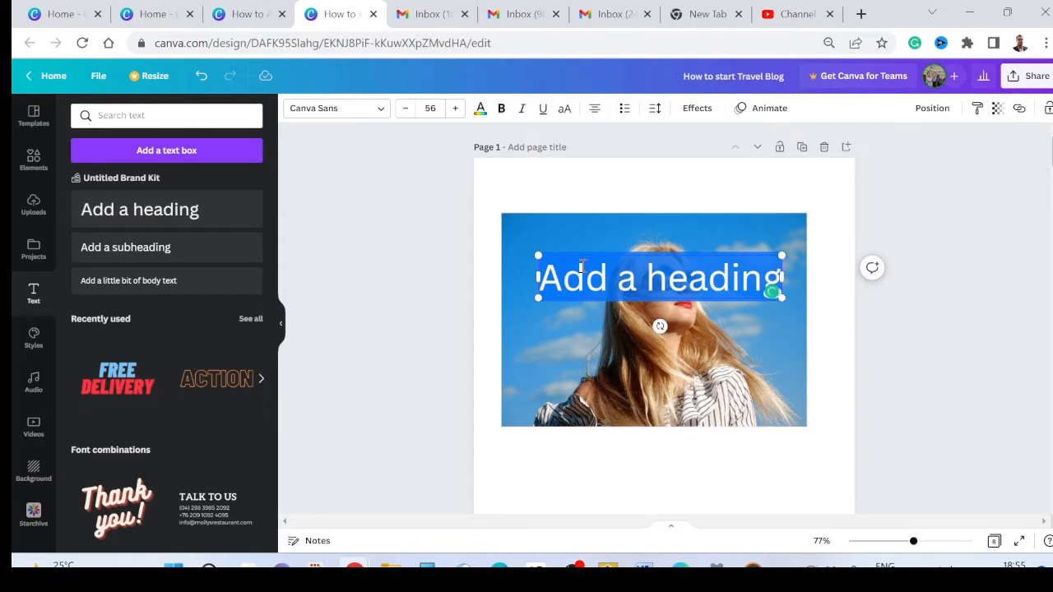
type("Photo Edit")
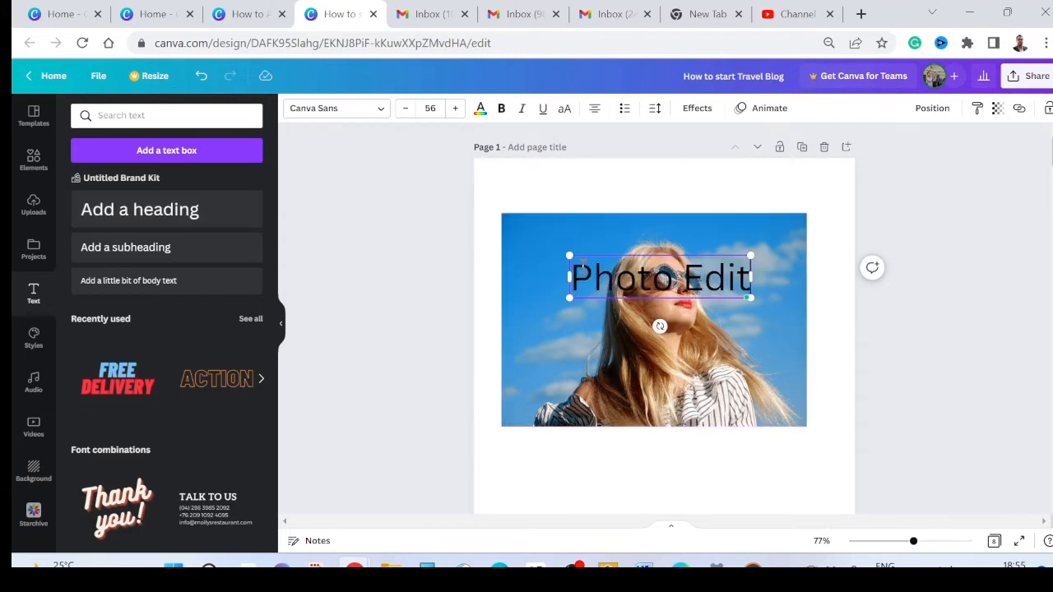
Step: Make the Photo Edit heading bold and white, and place it along the photo's upper edge
left_click_drag(706, 274, 667, 247)
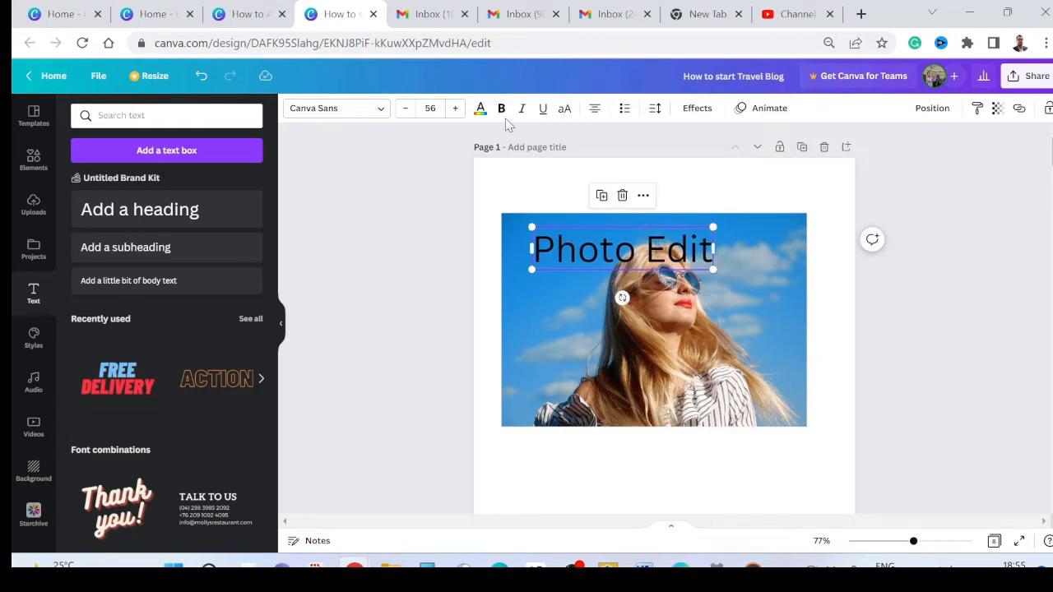
left_click(501, 108)
left_click(480, 109)
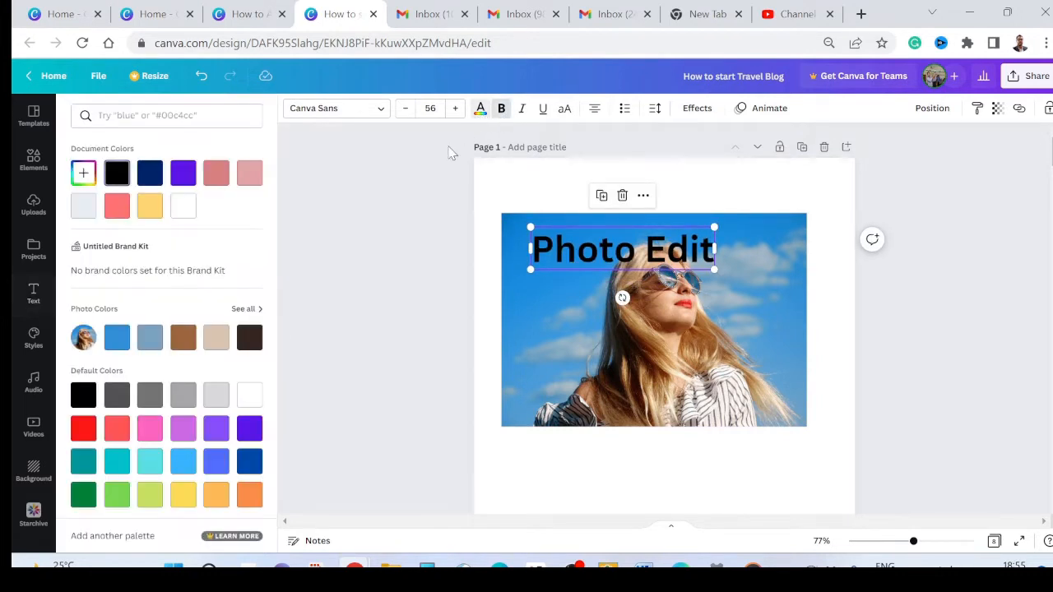
left_click(183, 207)
left_click_drag(619, 253, 624, 244)
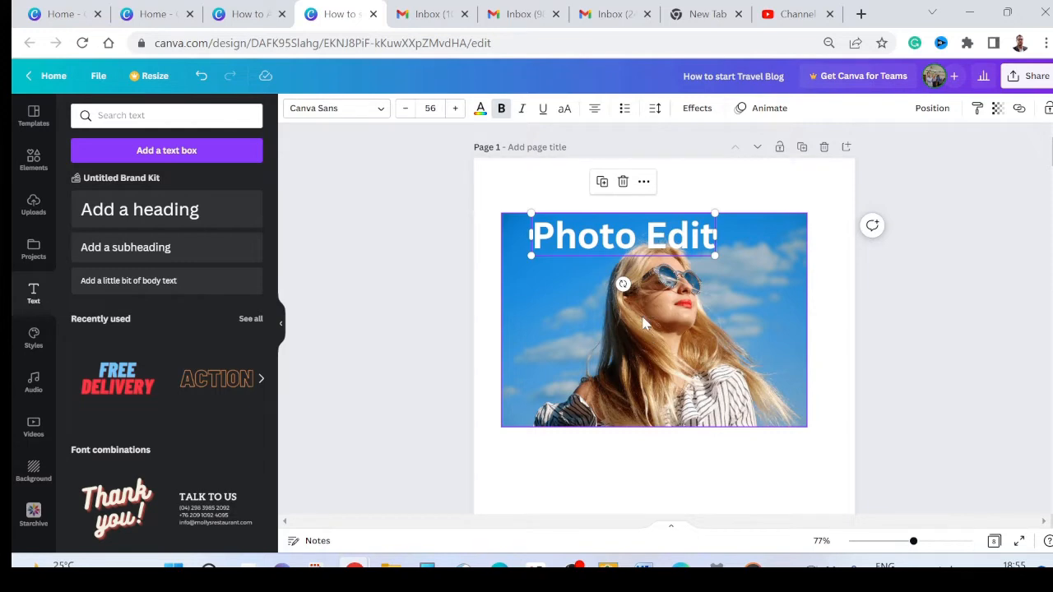
Step: Look through the photo and text designs on pages 2 to 4
scroll(645, 325, "down", 7)
scroll(644, 342, "down", 5)
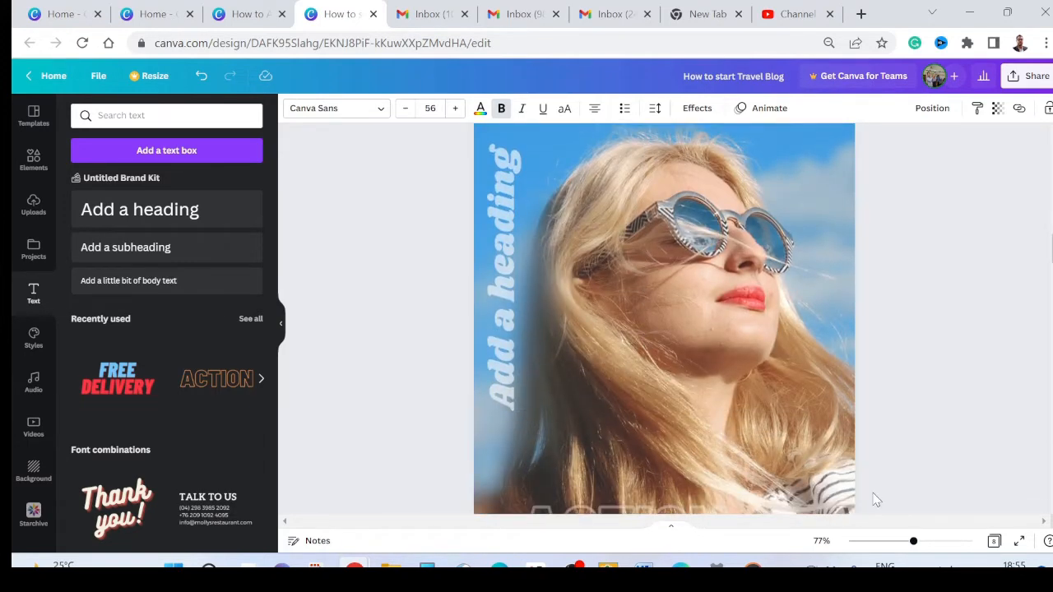
left_click_drag(912, 544, 899, 543)
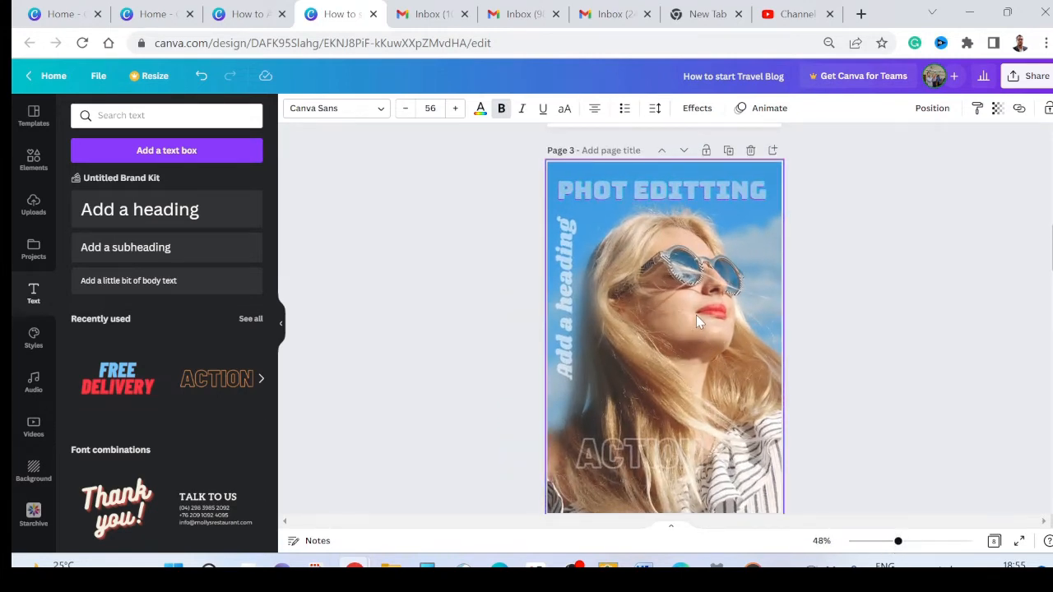
scroll(696, 321, "down", 5)
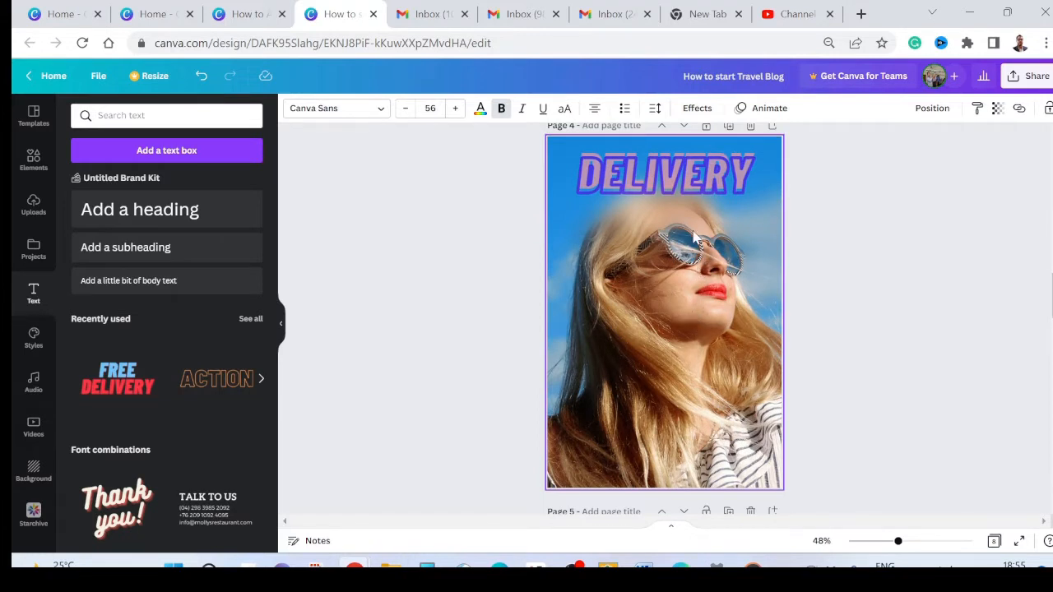
scroll(685, 272, "up", 8)
scroll(685, 283, "up", 8)
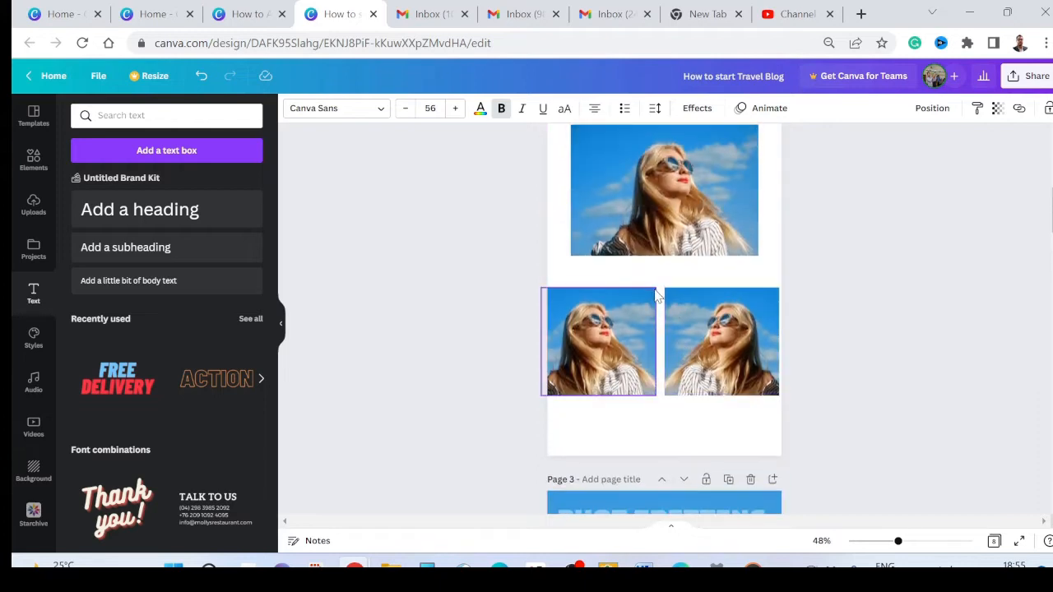
Step: Try uppercase lettering on the Photo Edit heading on page 1 and switch it back
left_click(657, 298)
left_click(635, 216)
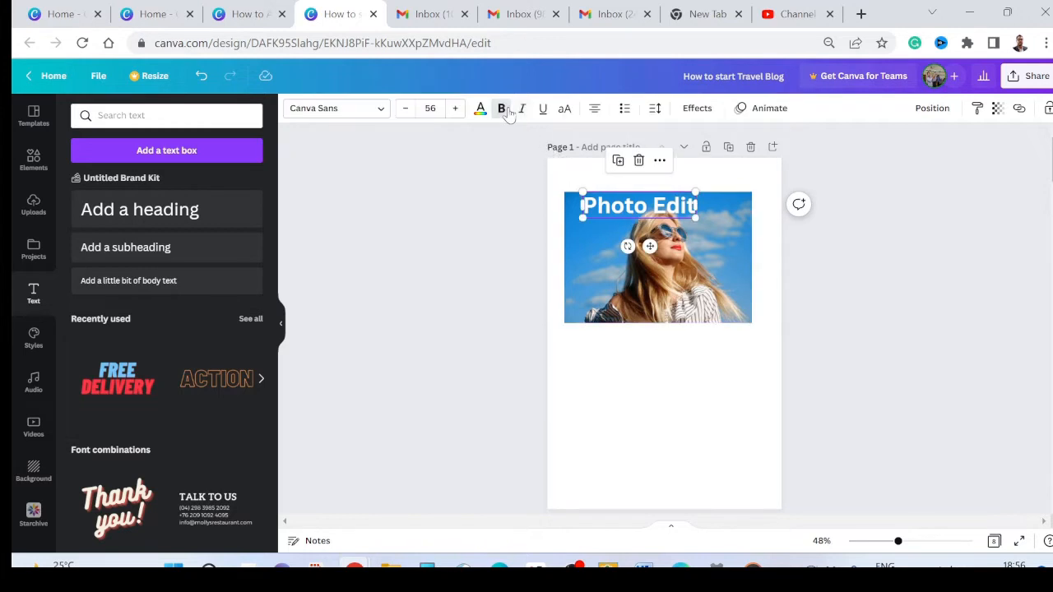
left_click(564, 110)
left_click(562, 111)
Step: Apply the Shadow effect with offset 49 to the Photo Edit heading and color its text coral red
left_click(913, 544)
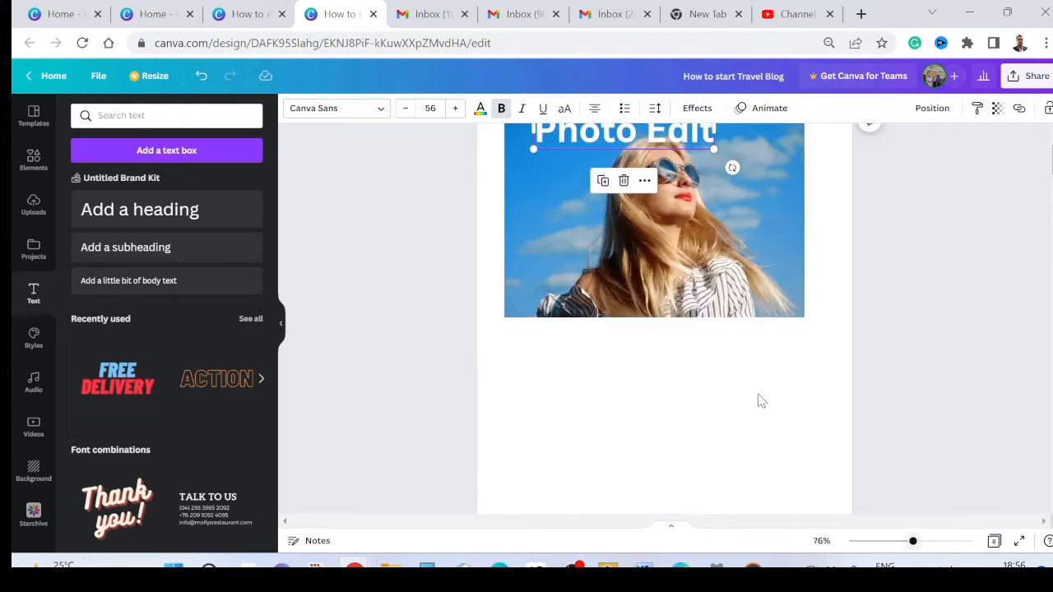
scroll(659, 271, "up", 2)
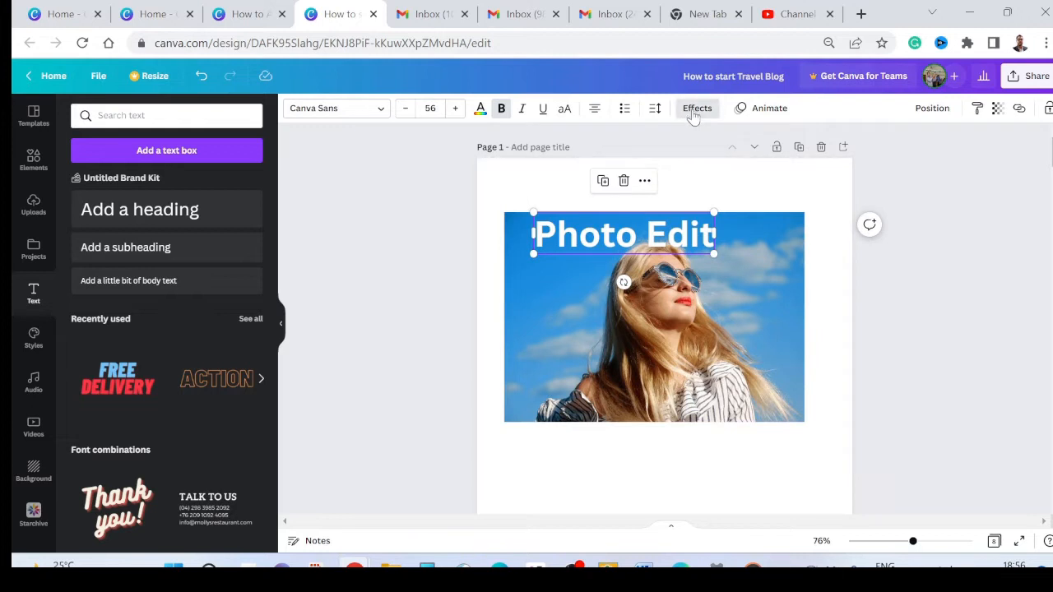
left_click(696, 110)
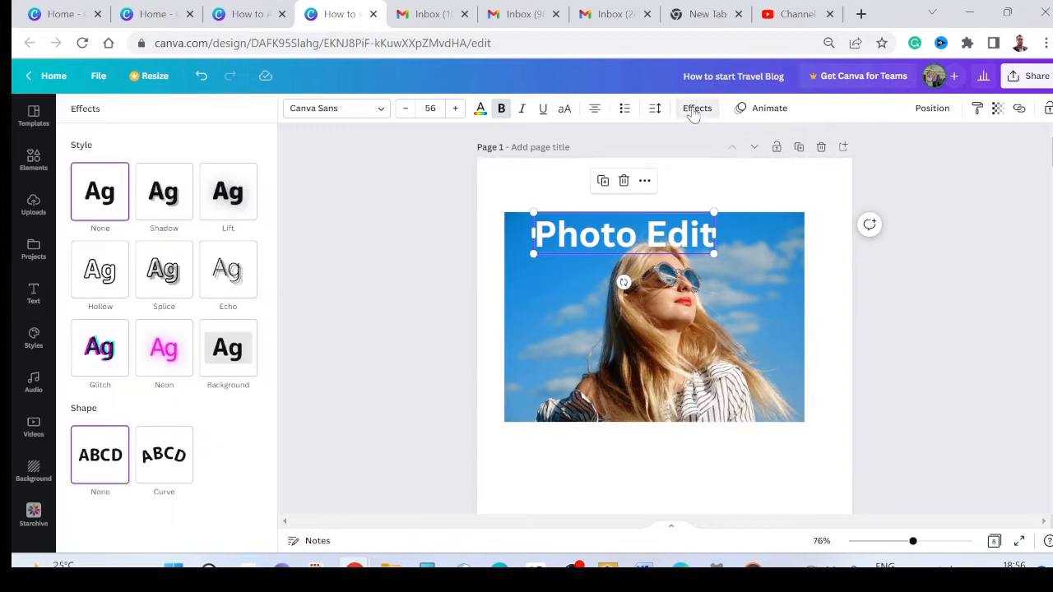
left_click(153, 209)
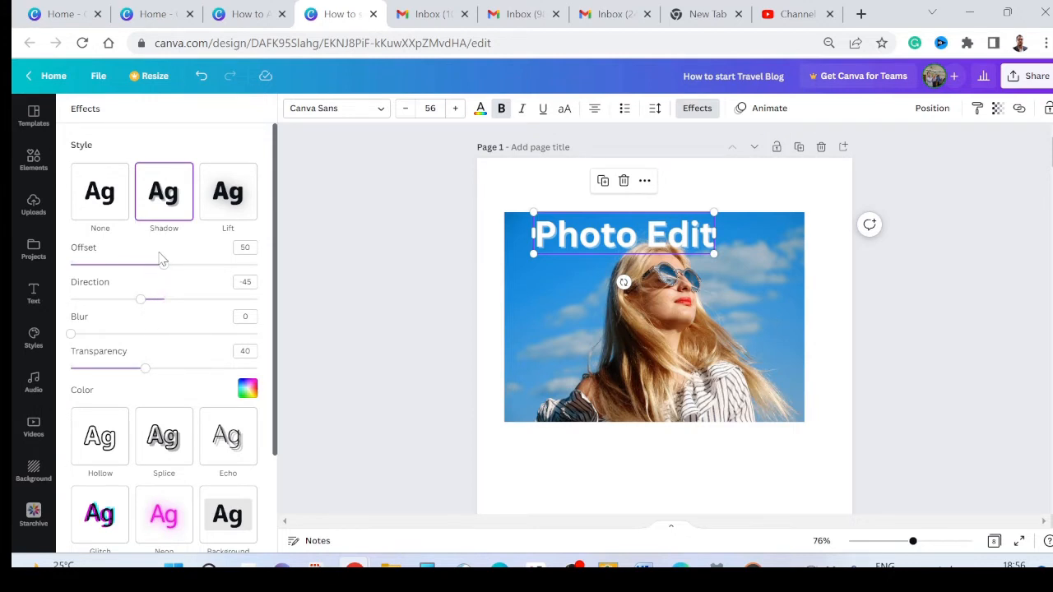
mouse_move(163, 266)
left_mouse_down()
mouse_move(209, 269)
mouse_move(162, 265)
left_mouse_up()
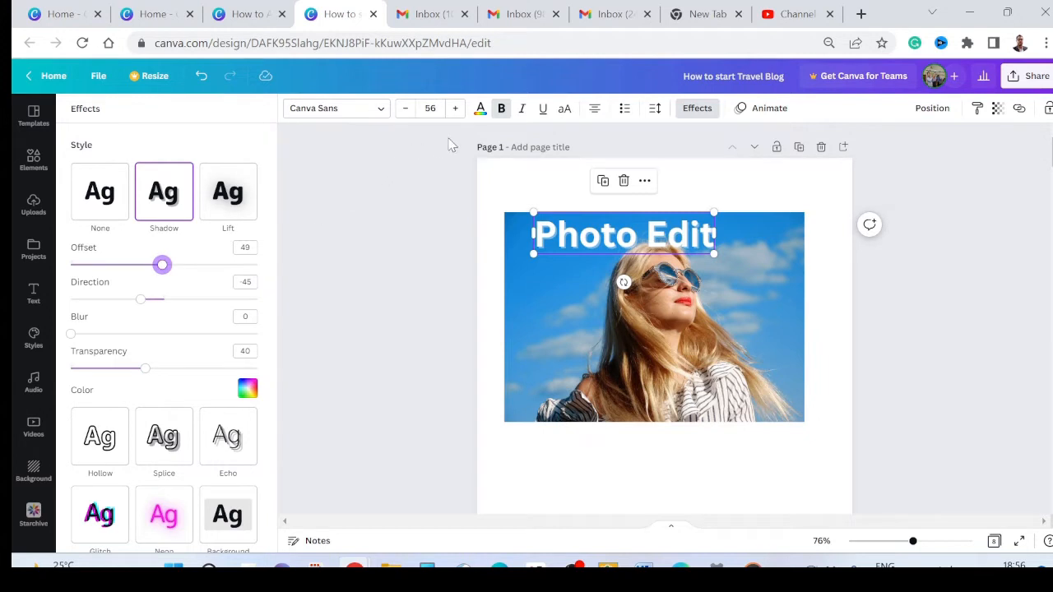
left_click(481, 109)
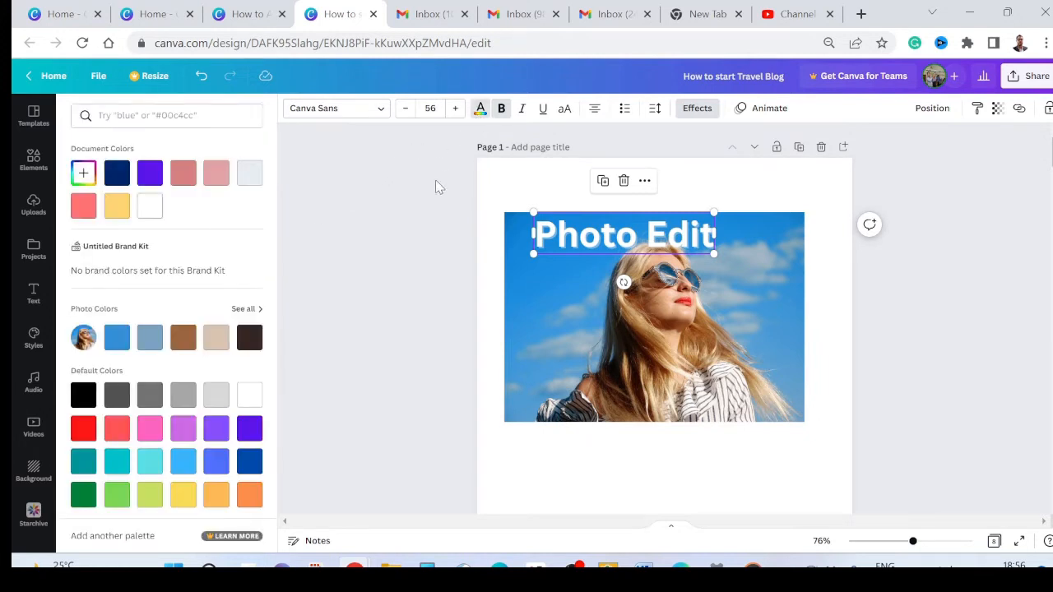
left_click(122, 429)
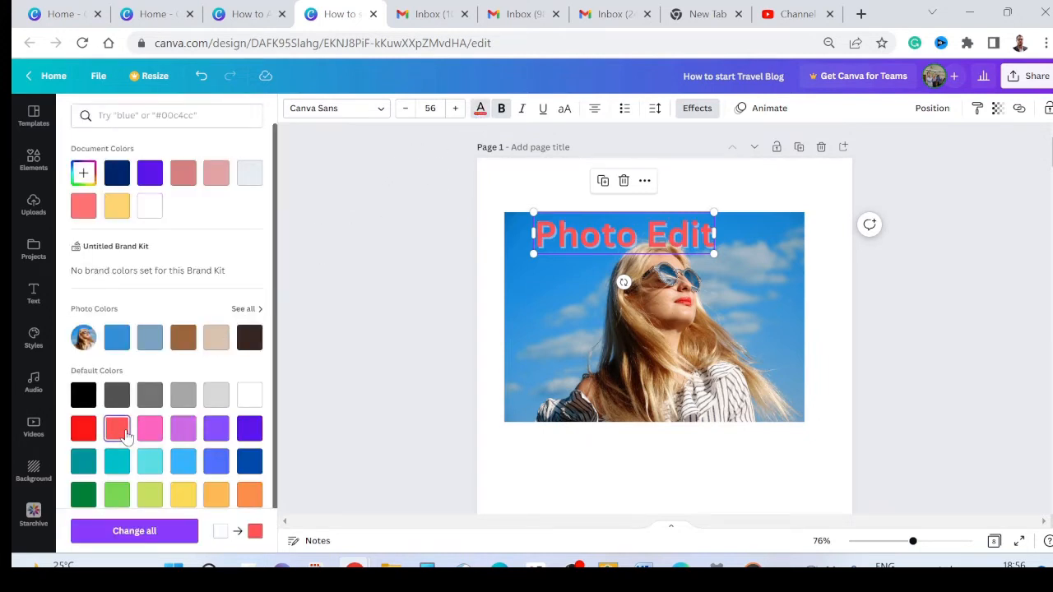
Step: Set the heading's shadow to offset 94, direction -19, blur 22 and transparency 76
left_click(697, 108)
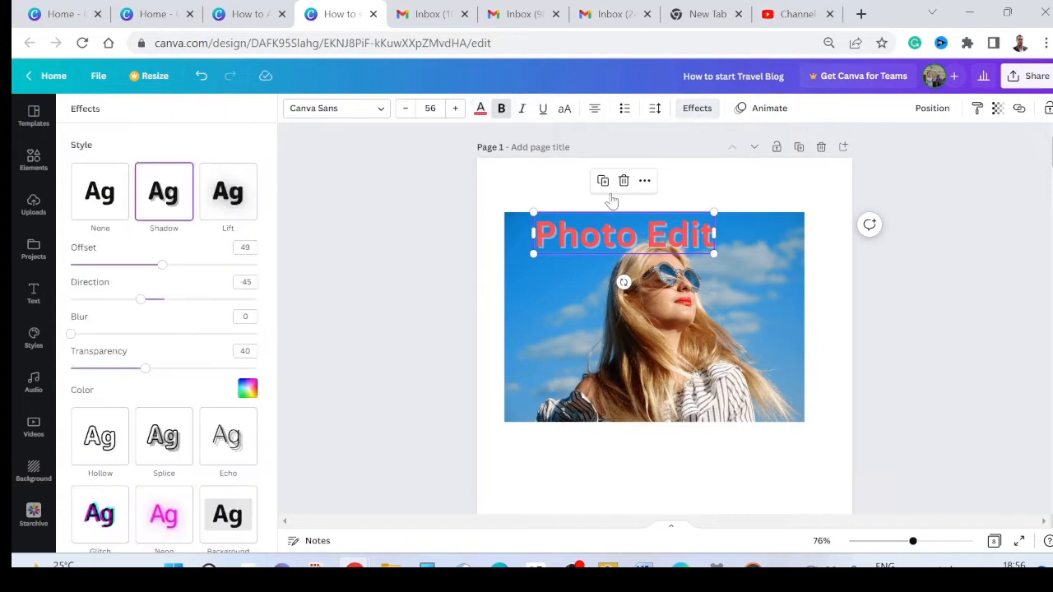
left_click_drag(163, 266, 248, 280)
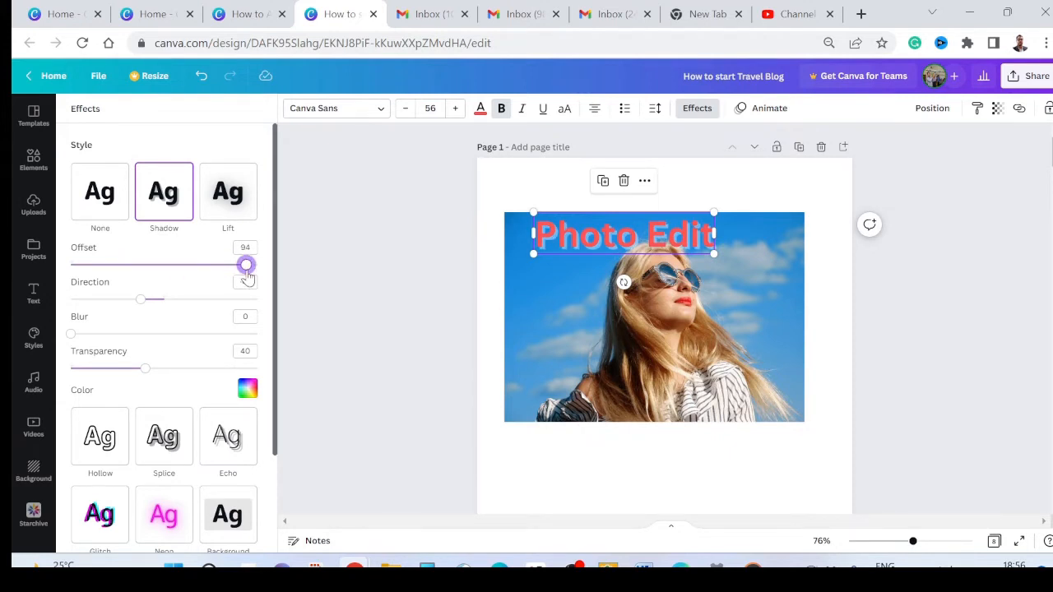
left_click_drag(138, 303, 272, 330)
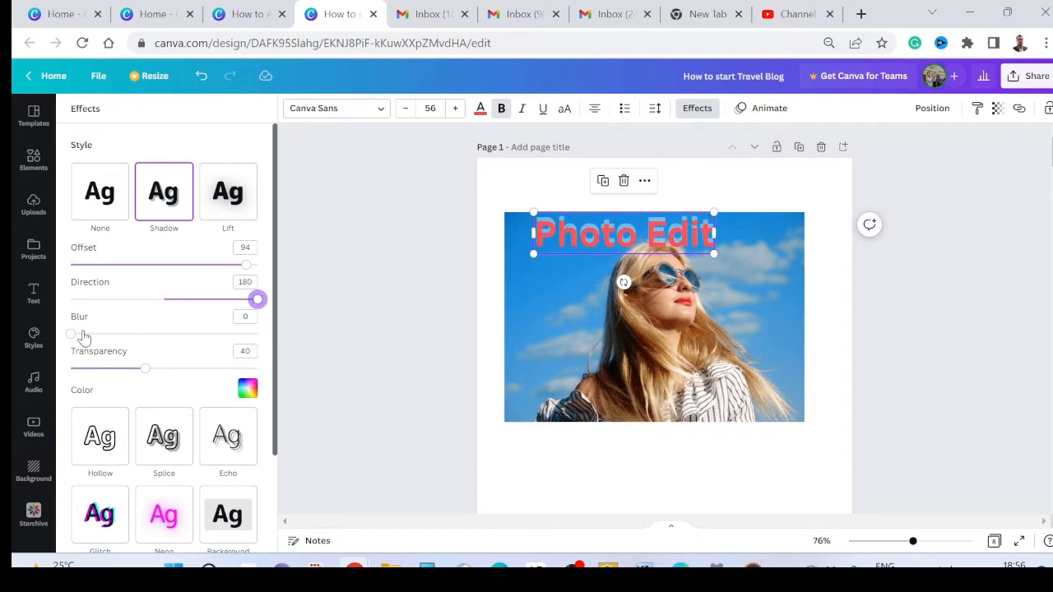
left_click_drag(71, 334, 123, 335)
left_click_drag(144, 369, 212, 371)
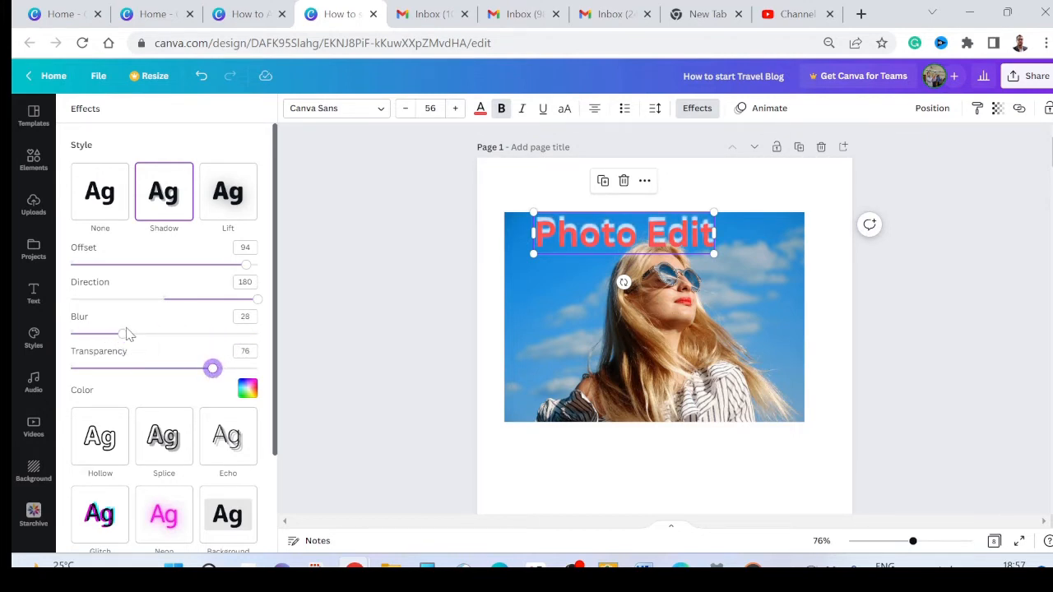
mouse_move(123, 336)
left_mouse_down()
mouse_move(181, 342)
mouse_move(48, 333)
mouse_move(113, 335)
left_mouse_up()
left_click_drag(257, 303, 154, 300)
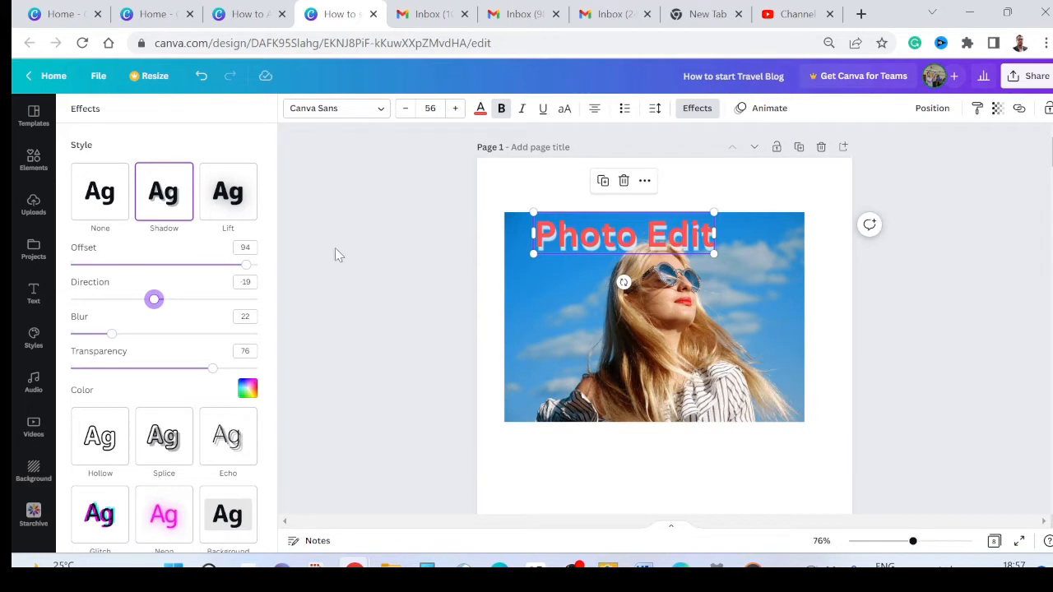
Step: Try white, coral red and purple from the document colors on the heading text, and finish with yellow
left_click(481, 108)
left_click(181, 205)
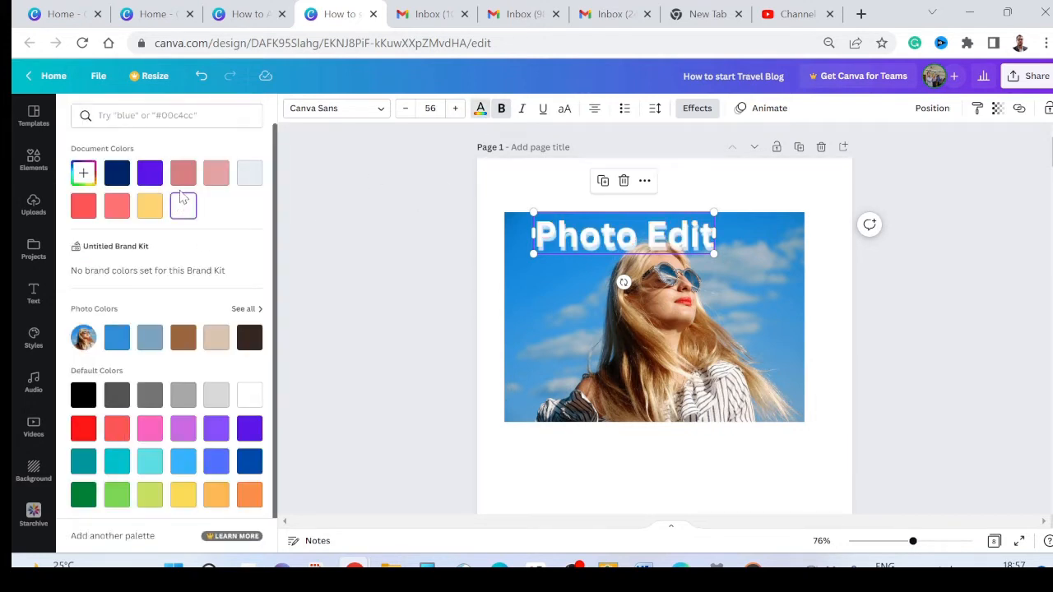
left_click(148, 205)
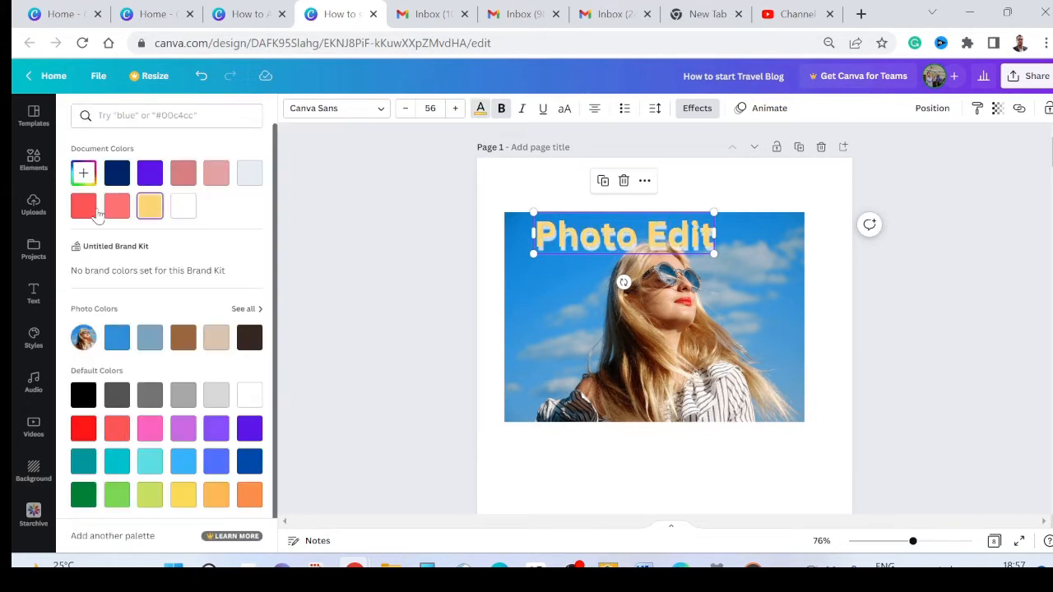
left_click(117, 207)
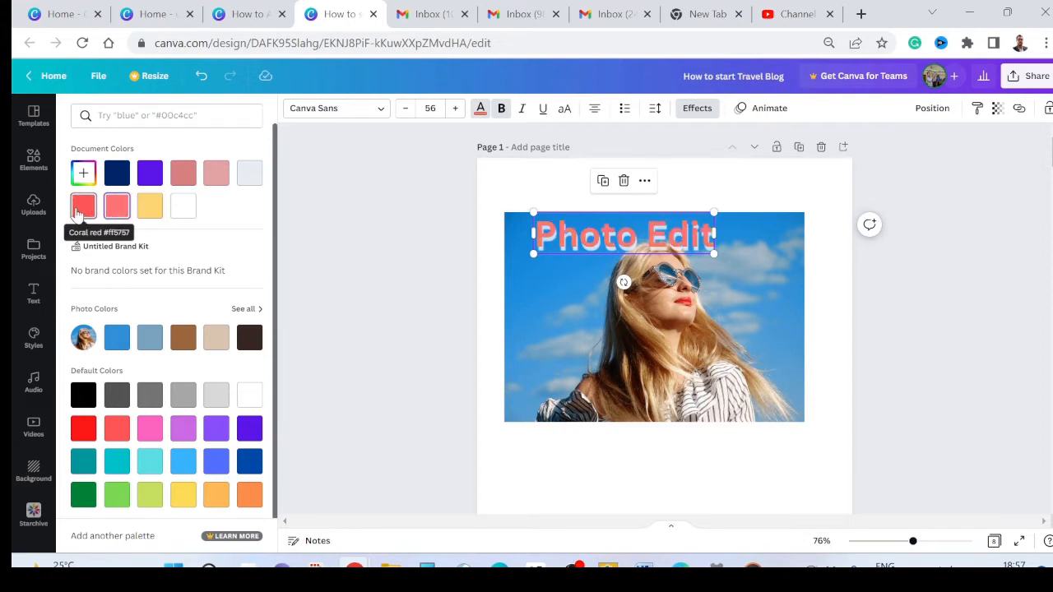
left_click(82, 207)
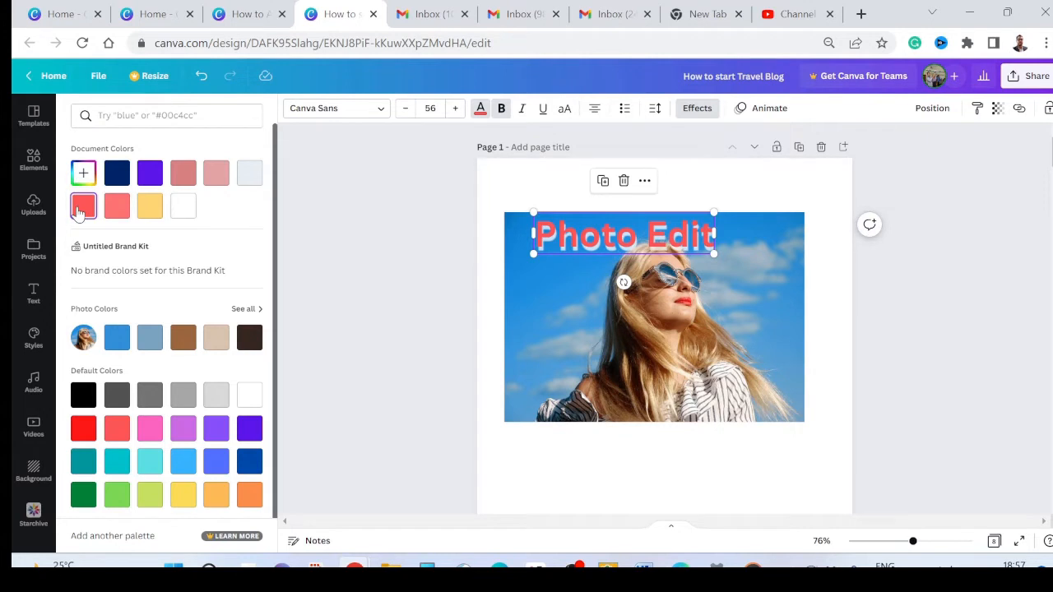
left_click(150, 173)
left_click(151, 209)
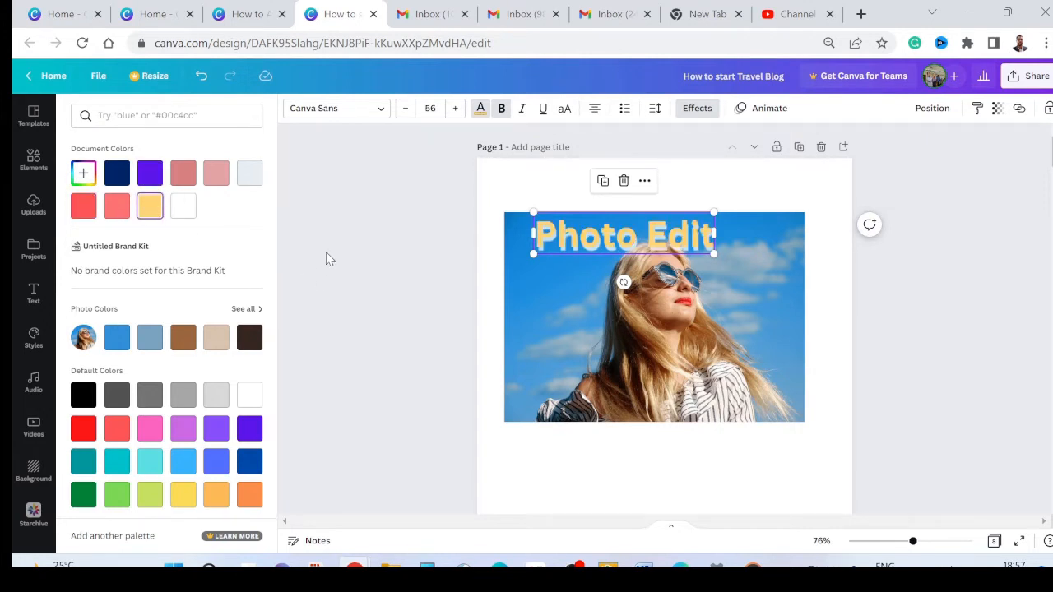
Step: Delete the Photo Edit heading from the photo on page 1
left_click(556, 281)
left_click(579, 248)
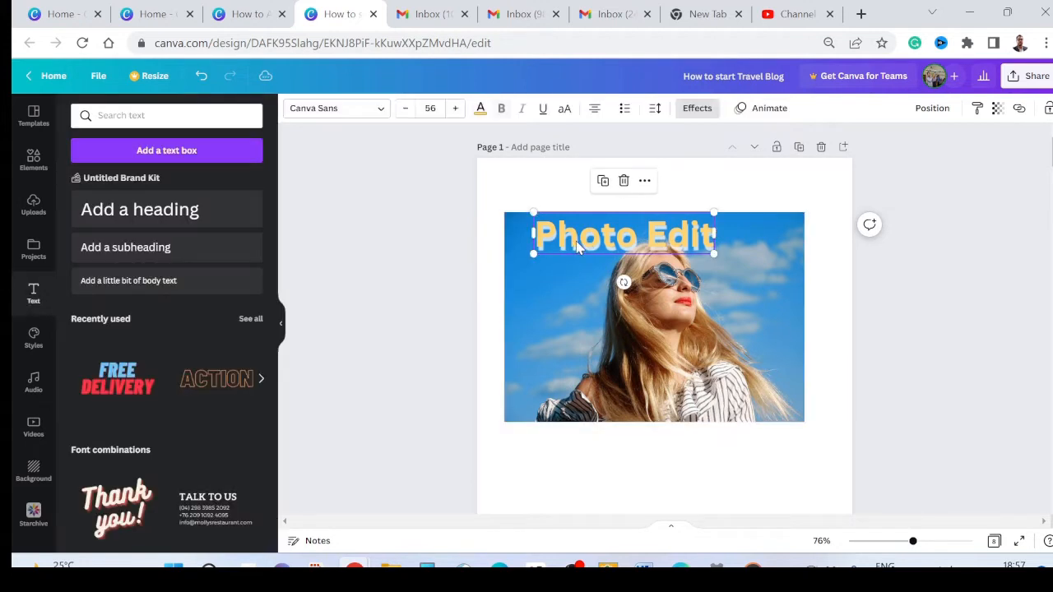
key("Delete")
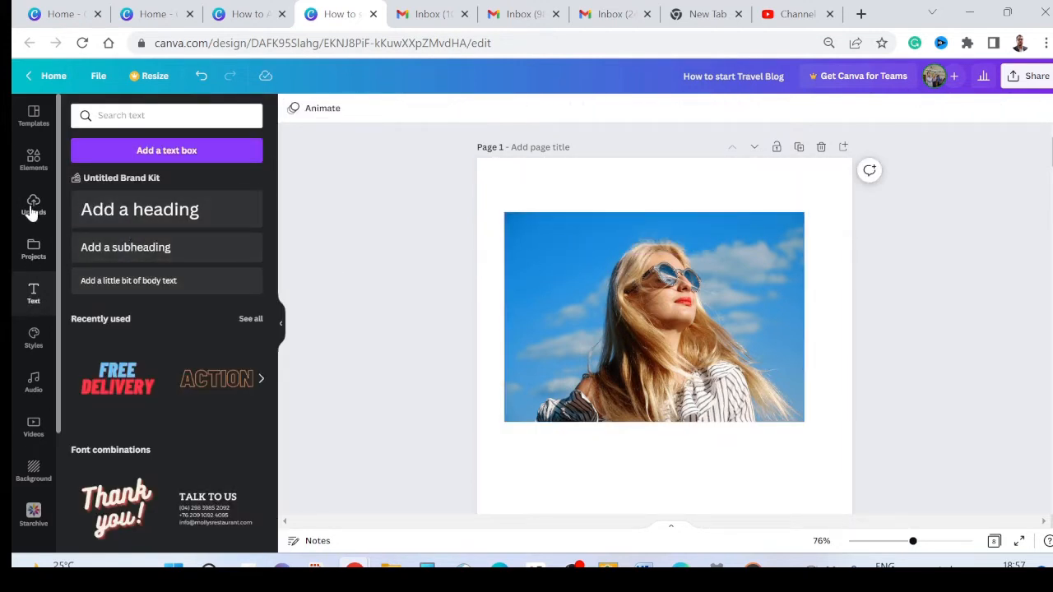
Step: Browse the font combinations in the text library for a style to put on the photo
left_click(32, 161)
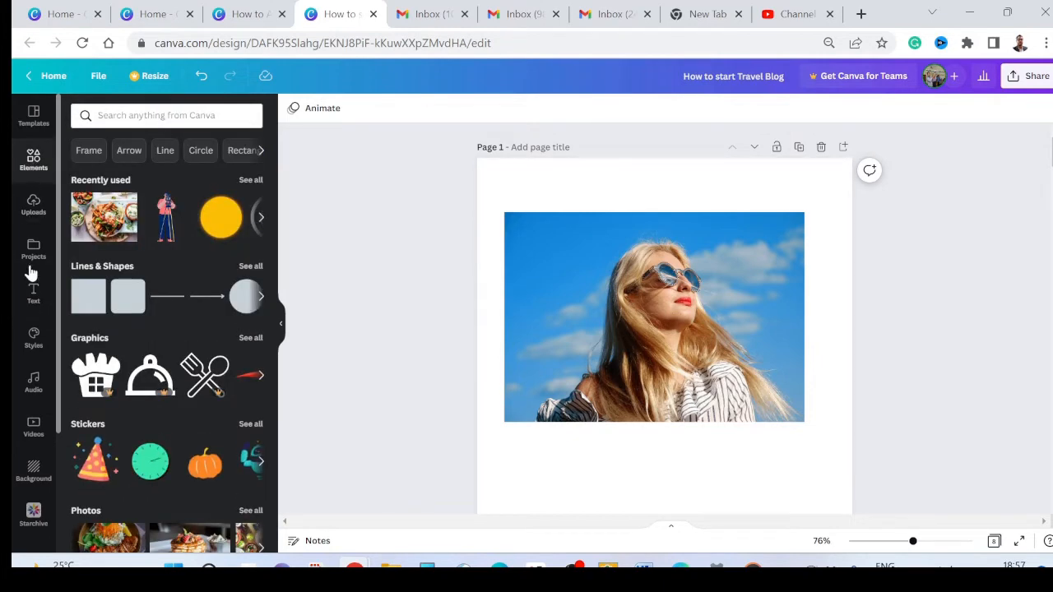
left_click(31, 303)
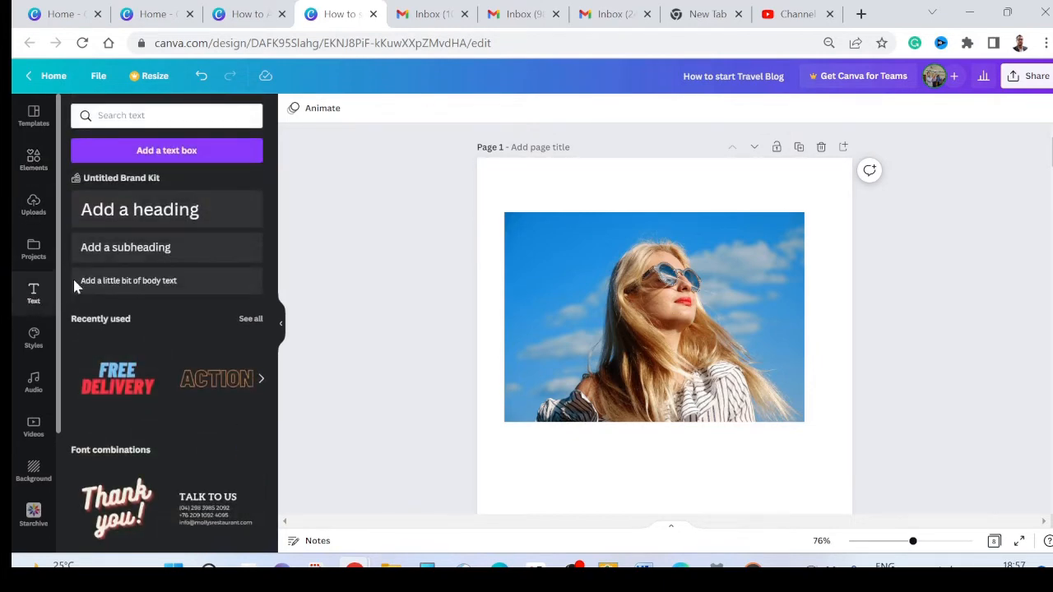
scroll(164, 354, "down", 3)
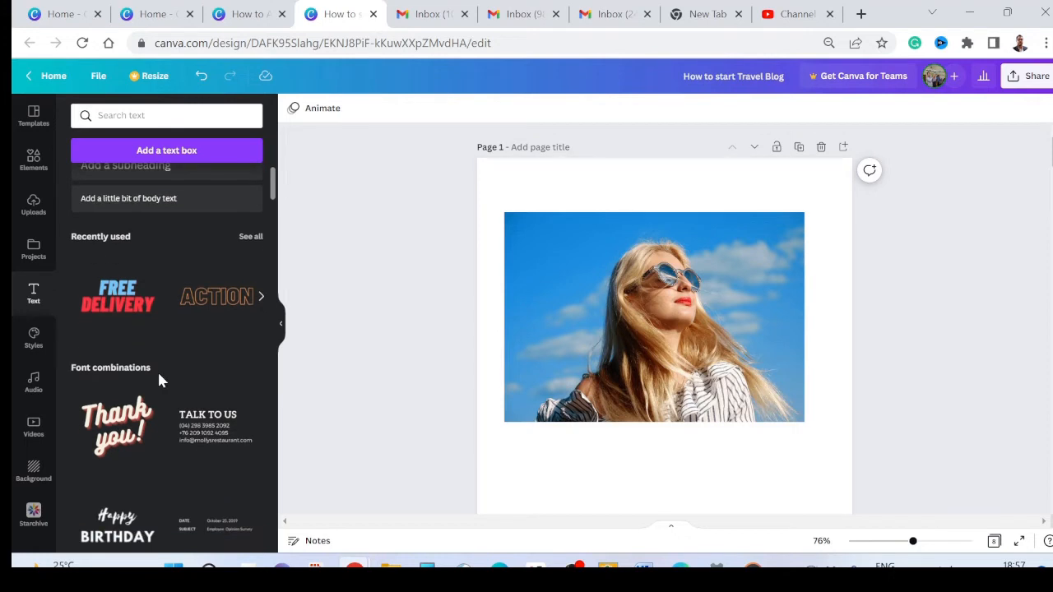
scroll(162, 329, "down", 6)
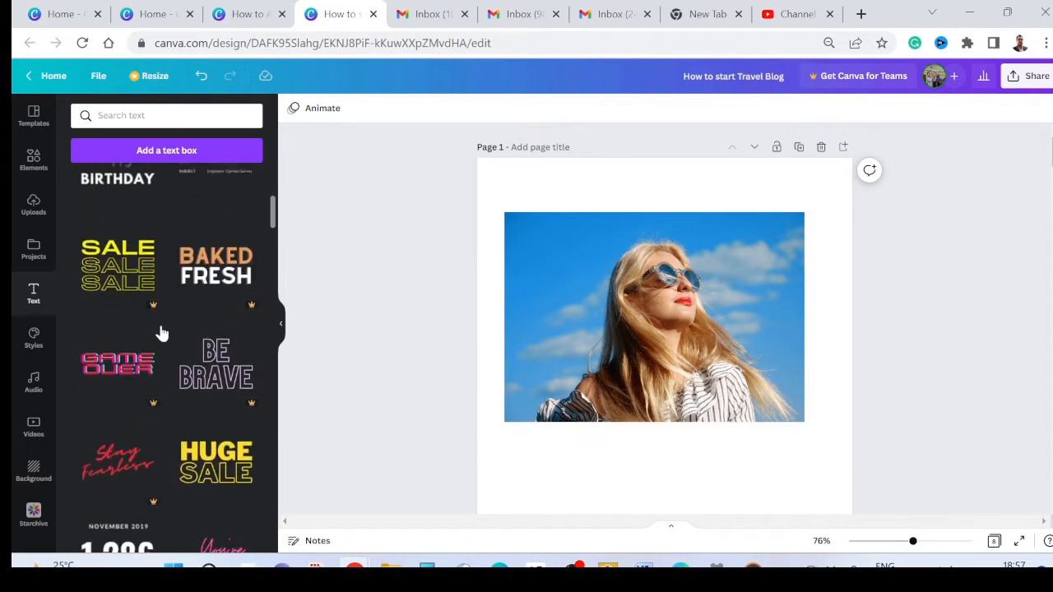
scroll(160, 342, "down", 15)
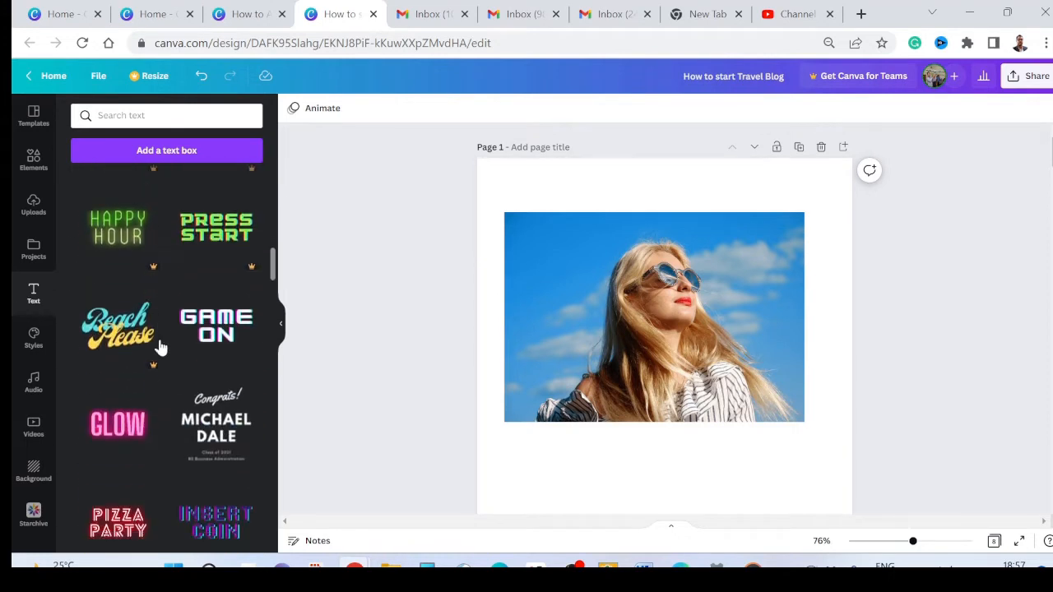
scroll(160, 352, "down", 15)
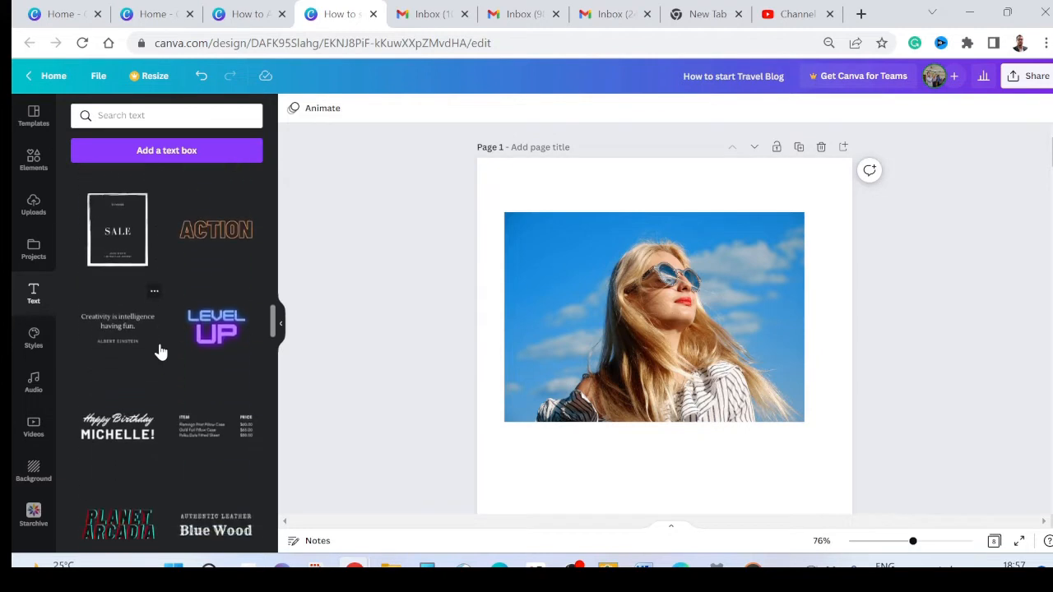
scroll(160, 350, "up", 3)
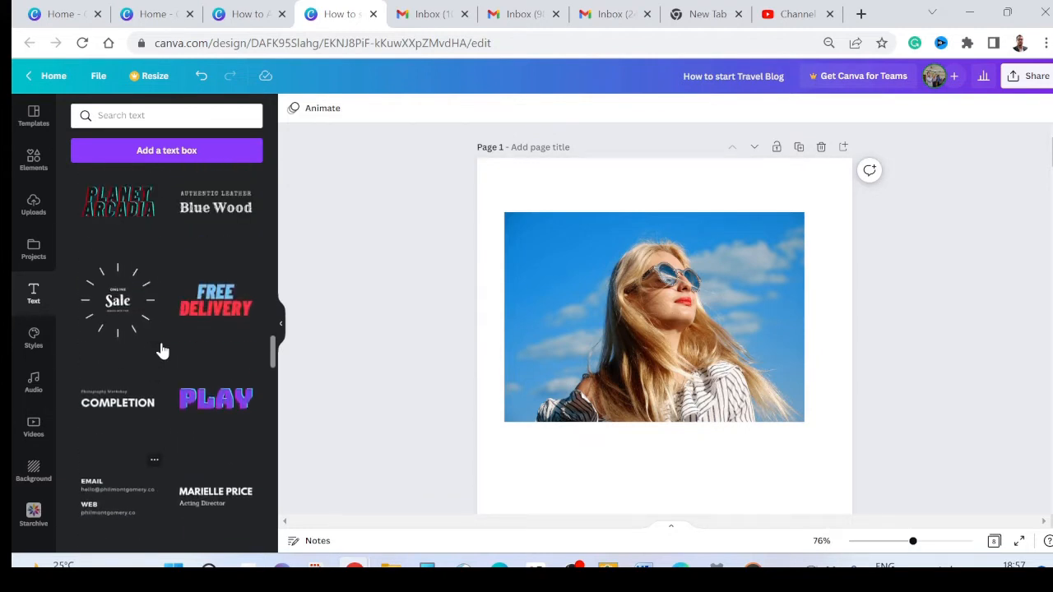
scroll(161, 351, "down", 5)
scroll(168, 335, "up", 10)
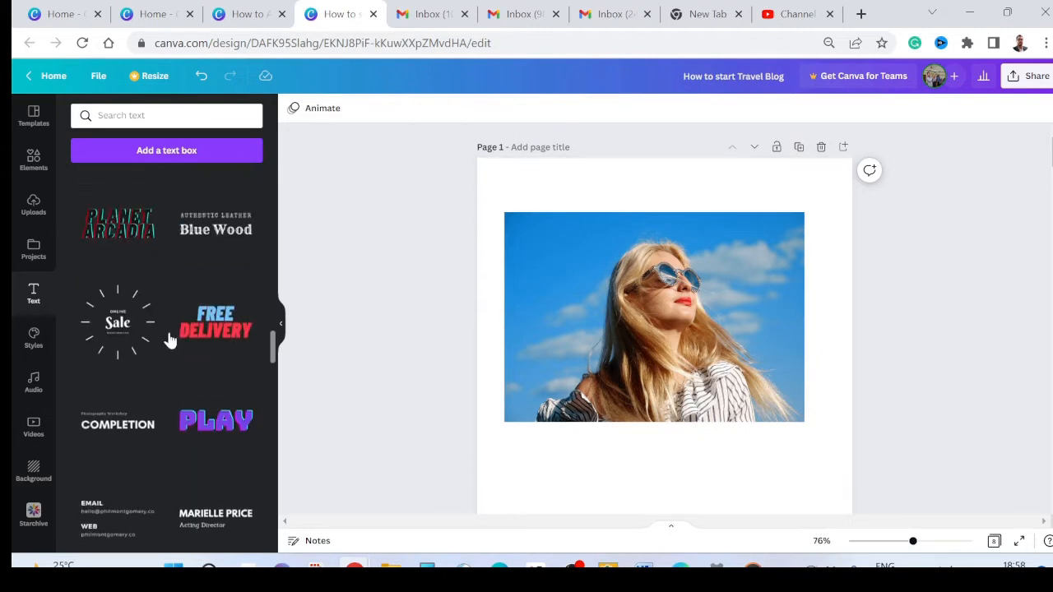
scroll(180, 321, "up", 6)
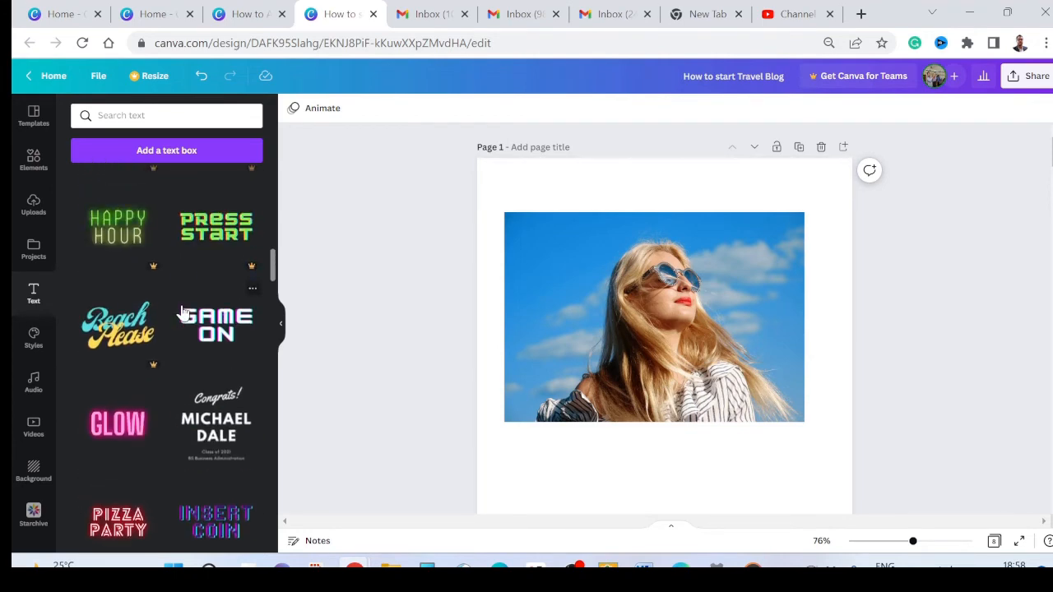
scroll(173, 340, "up", 8)
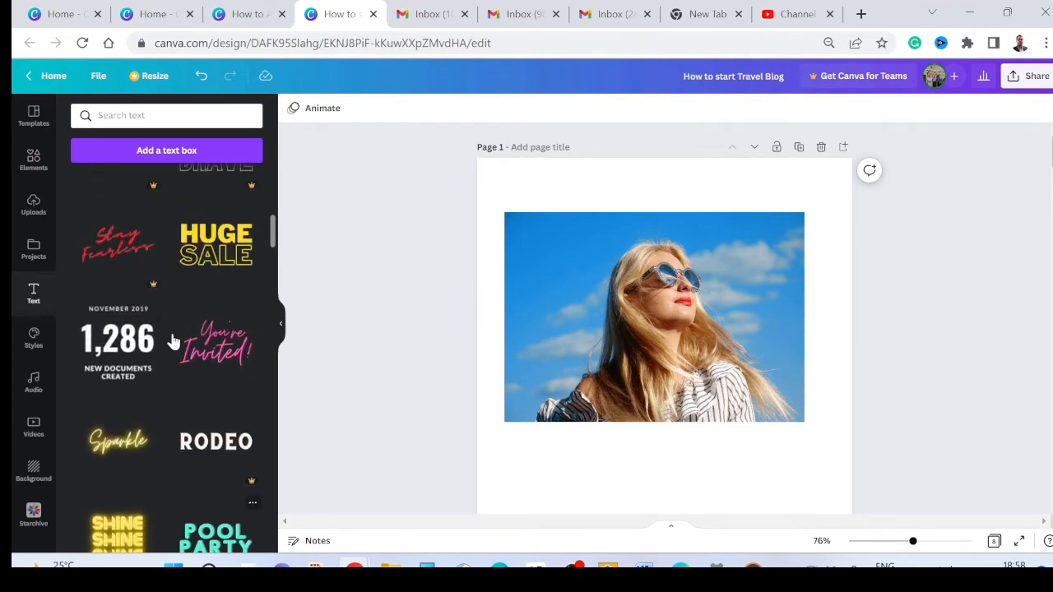
scroll(175, 340, "up", 1)
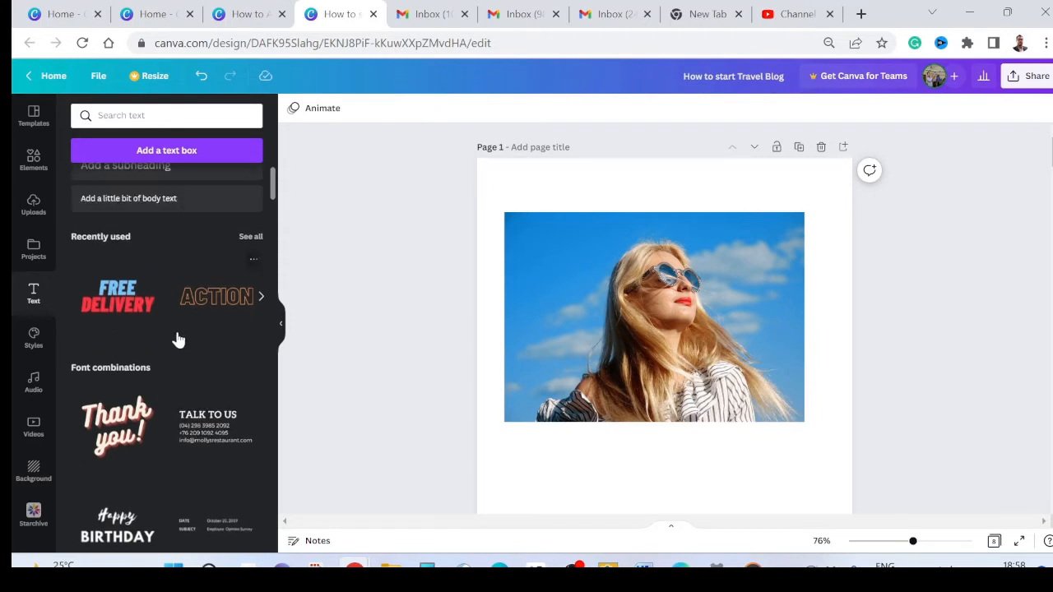
Step: Place the ACTION font combination on the page 1 photo and try white, pink, purple and navy from the document colors
left_click_drag(211, 308, 553, 335)
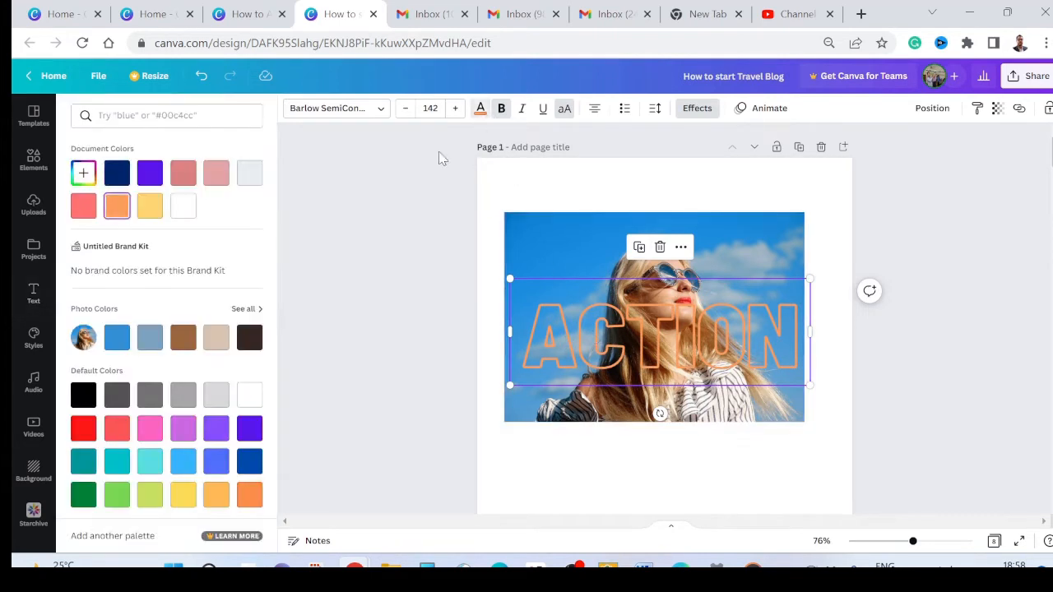
left_click(184, 208)
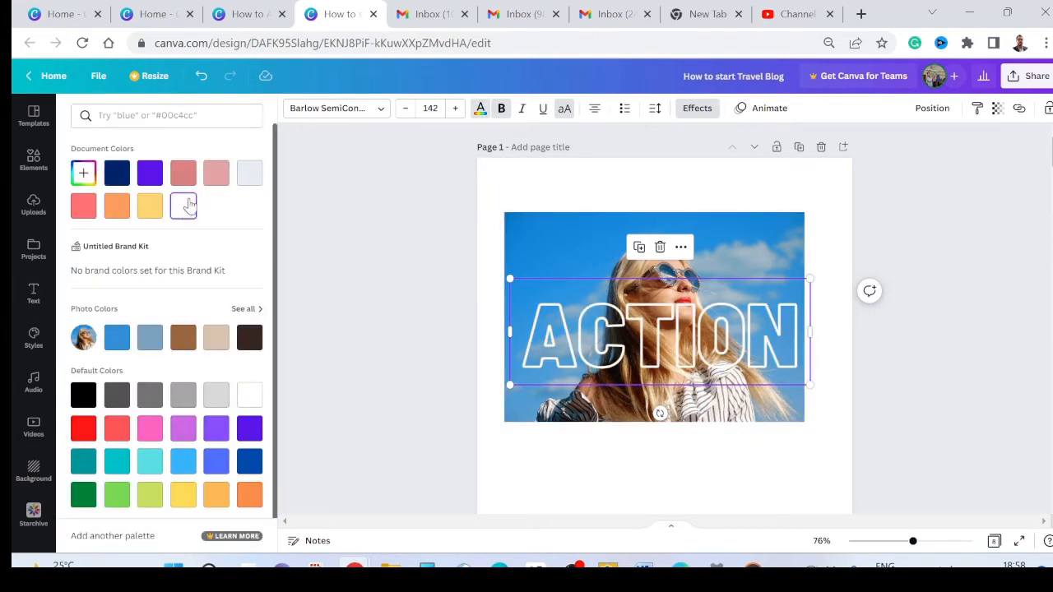
left_click(216, 174)
left_click(151, 173)
left_click(117, 173)
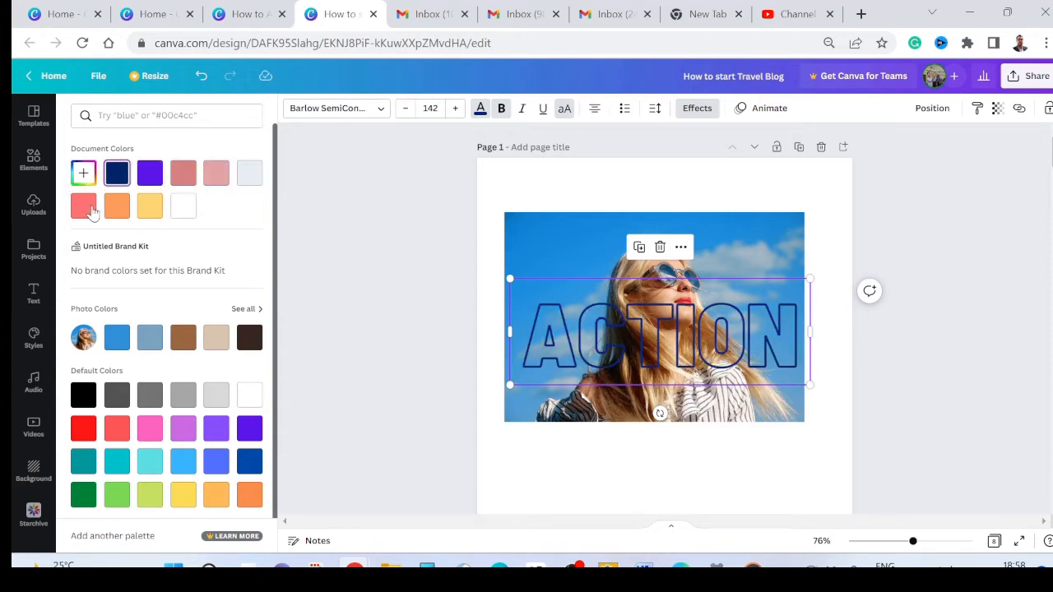
Step: Try coral red, orange, yellow, purple and navy on the ACTION text, and finish with white
left_click(83, 206)
left_click(116, 210)
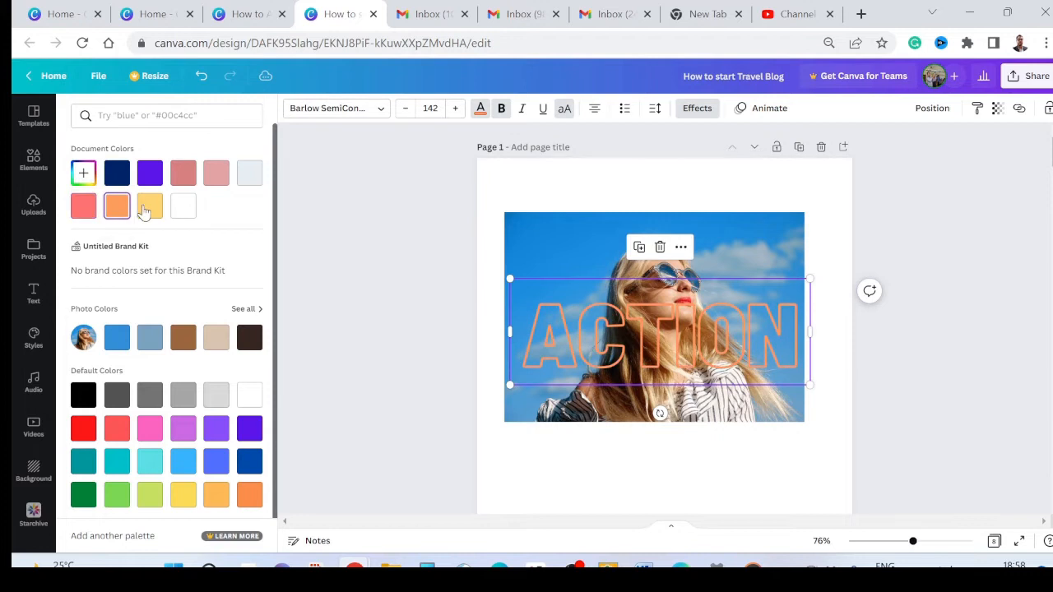
left_click(146, 208)
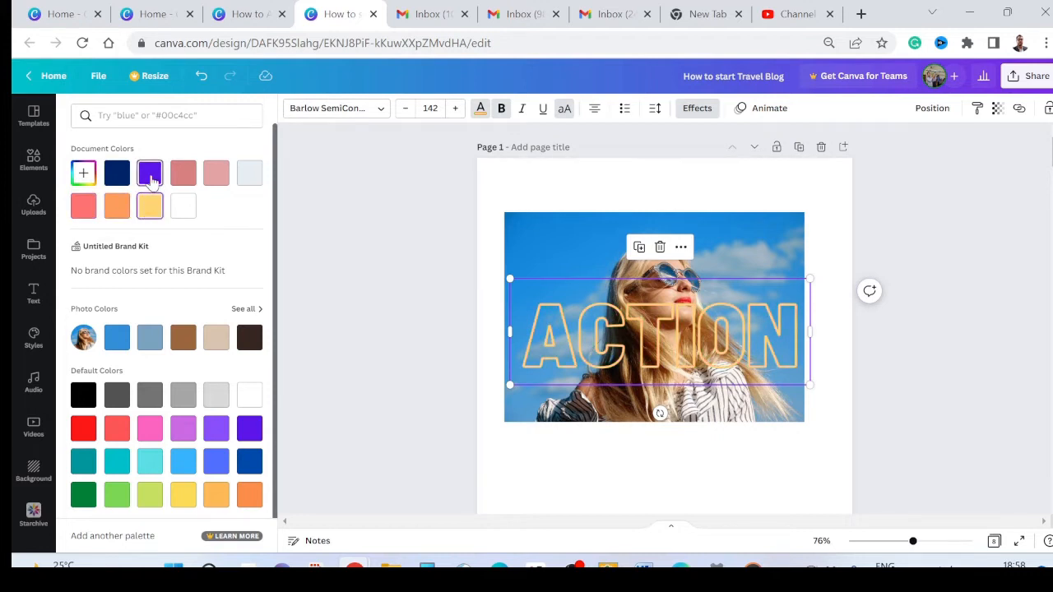
left_click(151, 175)
left_click(119, 179)
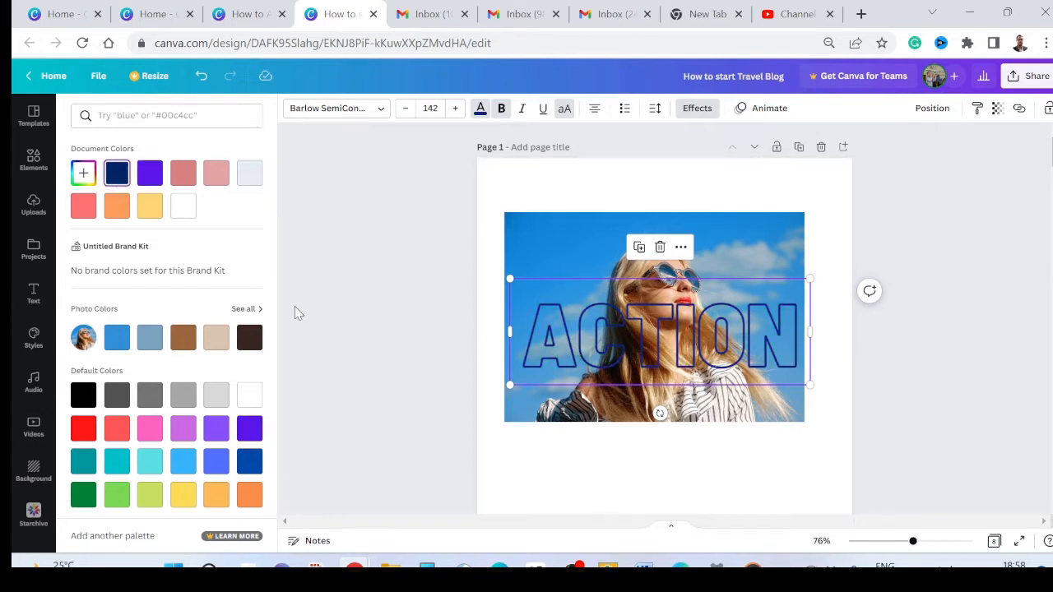
left_click(184, 209)
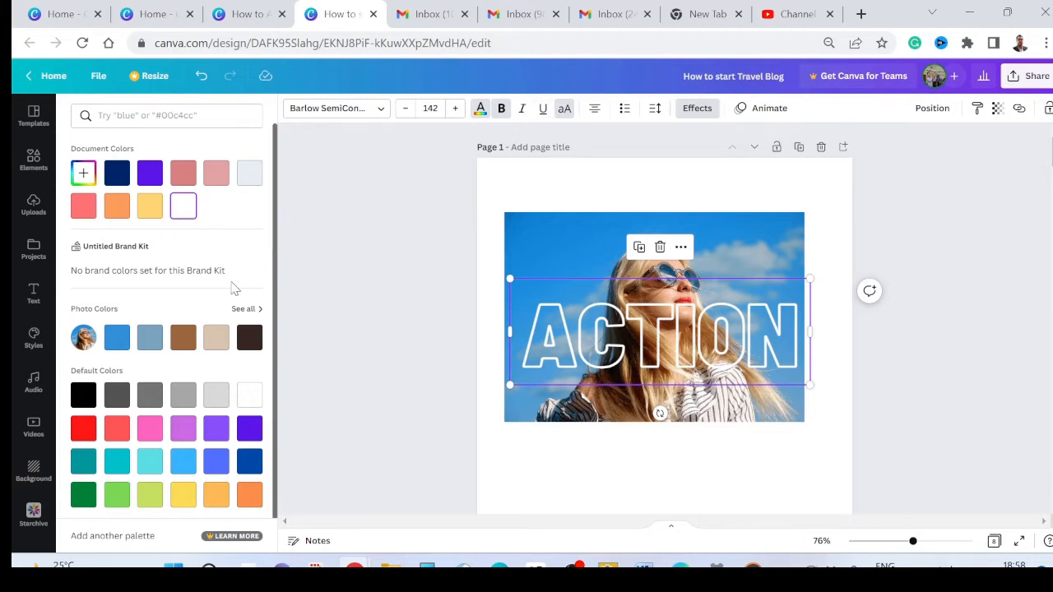
Step: Try the Shadow and Lift effects on the ACTION text, and finish with Hollow at thickness 45
left_click(702, 111)
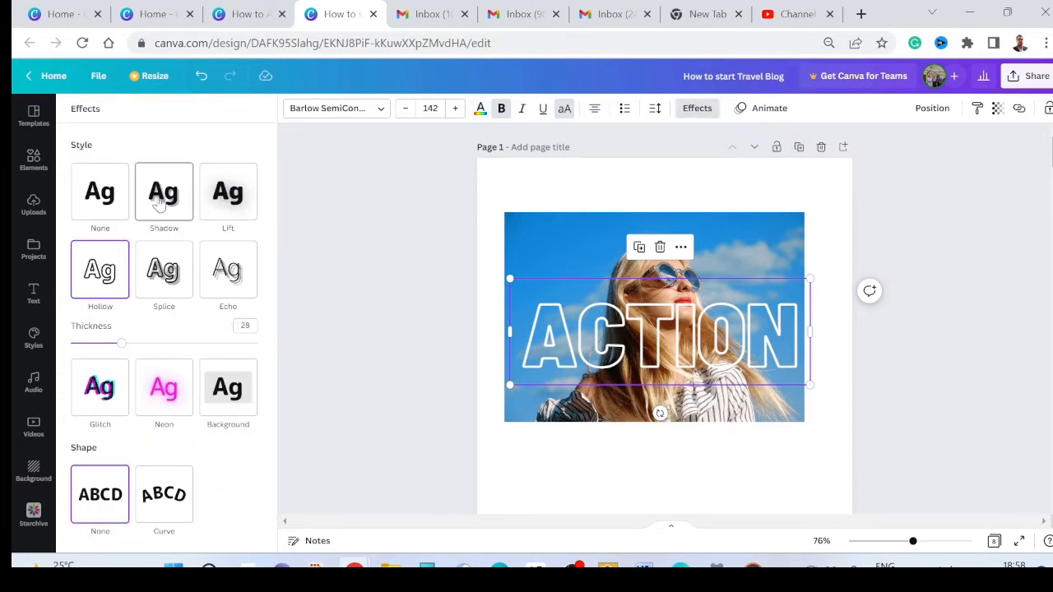
left_click(160, 206)
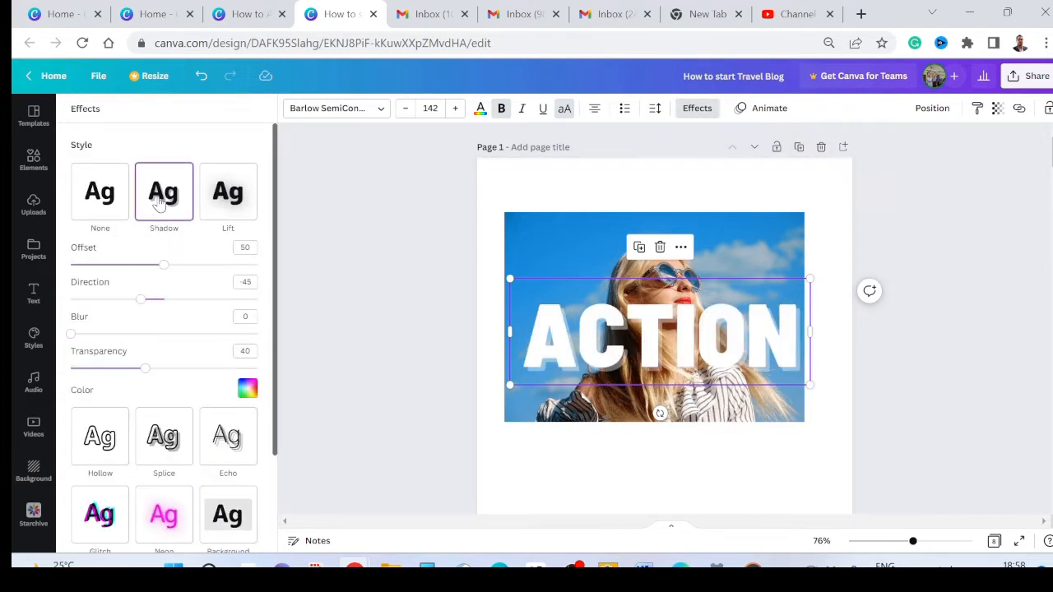
left_click(214, 194)
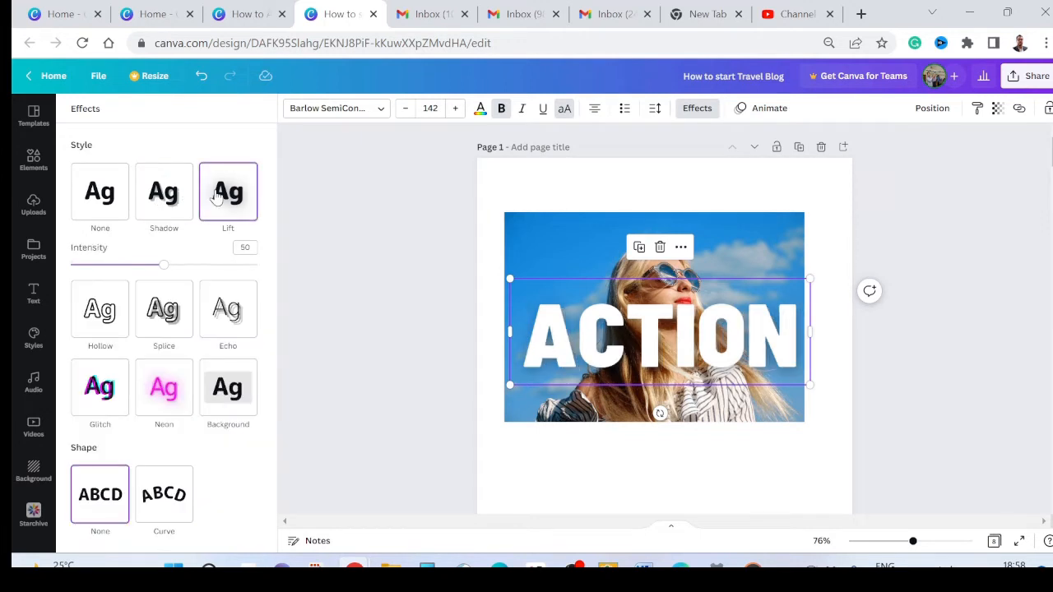
left_click(113, 323)
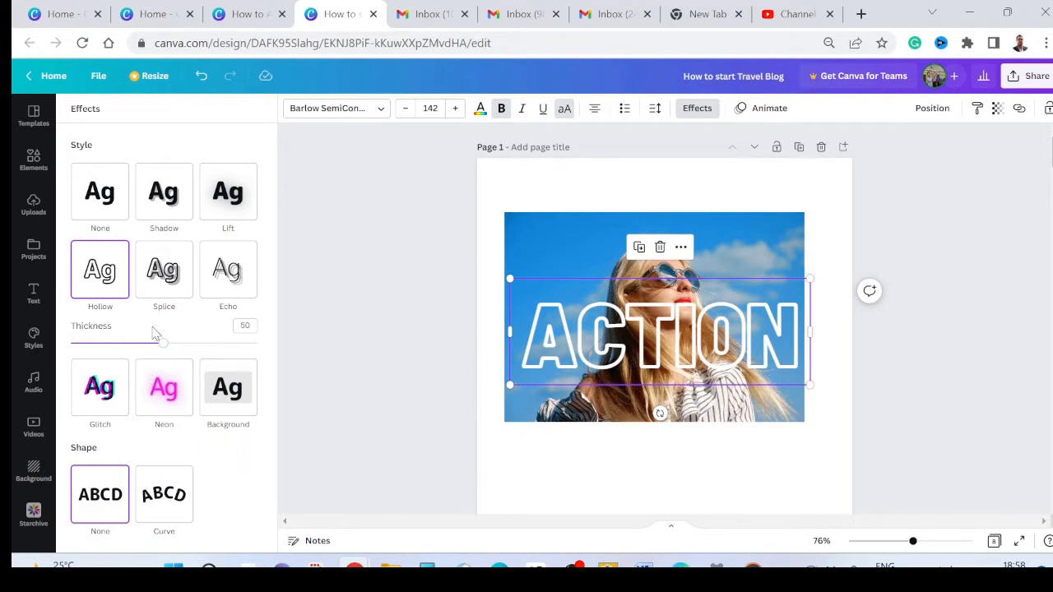
mouse_move(163, 344)
left_mouse_down()
mouse_move(253, 349)
mouse_move(132, 352)
mouse_move(154, 354)
left_mouse_up()
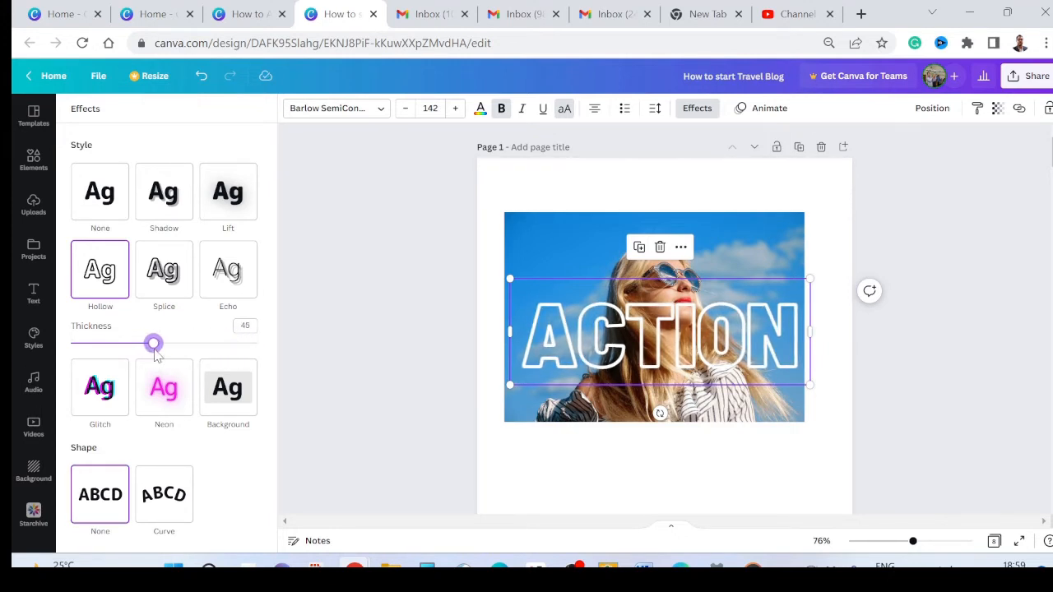
Step: Set the ACTION text's transparency to 40
left_click(997, 110)
left_click_drag(993, 163, 918, 167)
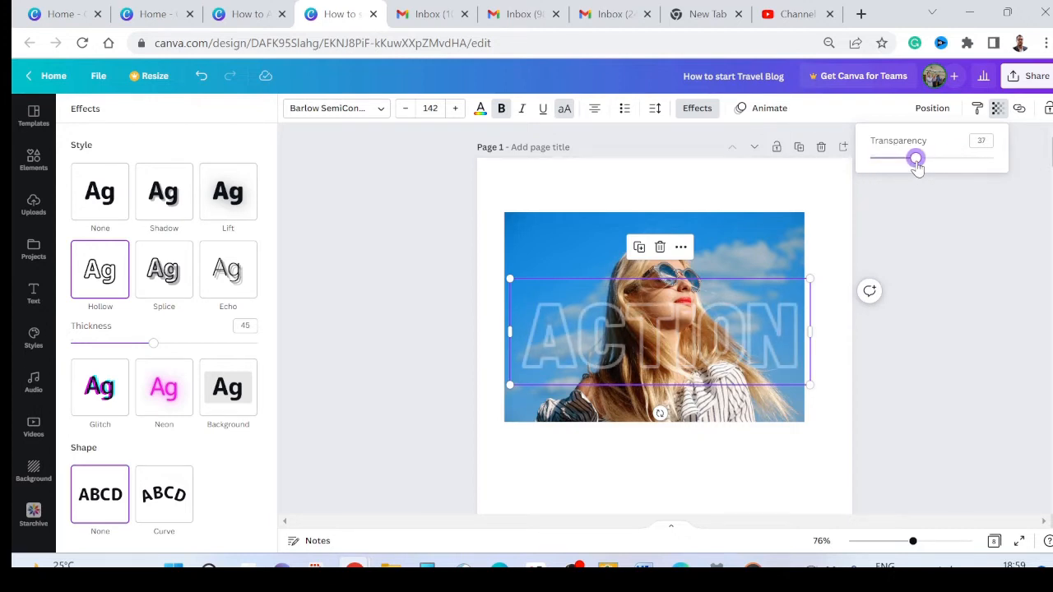
left_click_drag(918, 166, 921, 166)
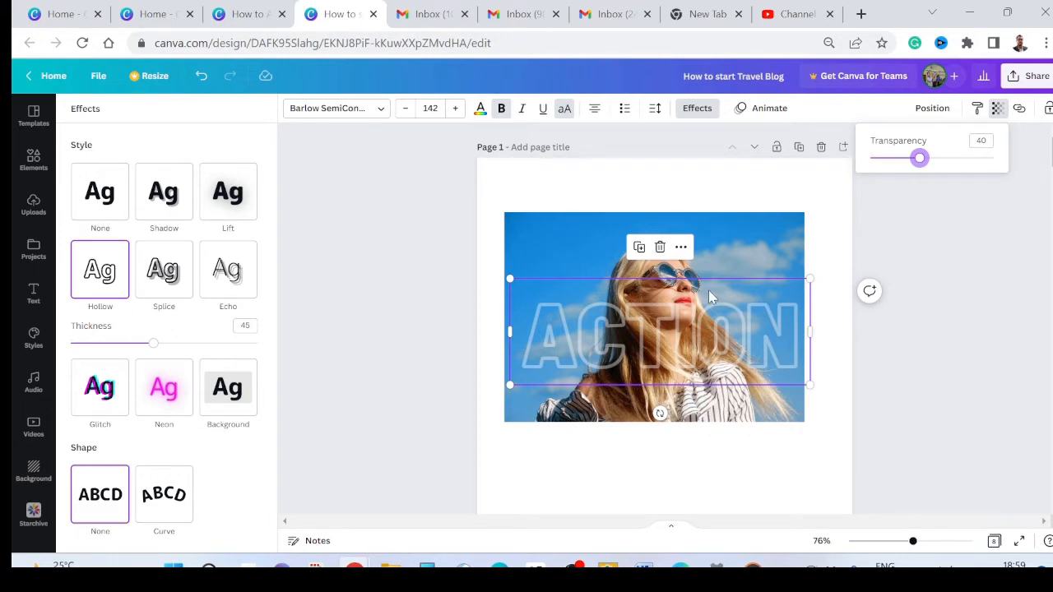
Step: Examine the finished photo and text designs on the following pages, with the canvas zoom at 65%
scroll(708, 290, "down", 15)
scroll(709, 303, "up", 2)
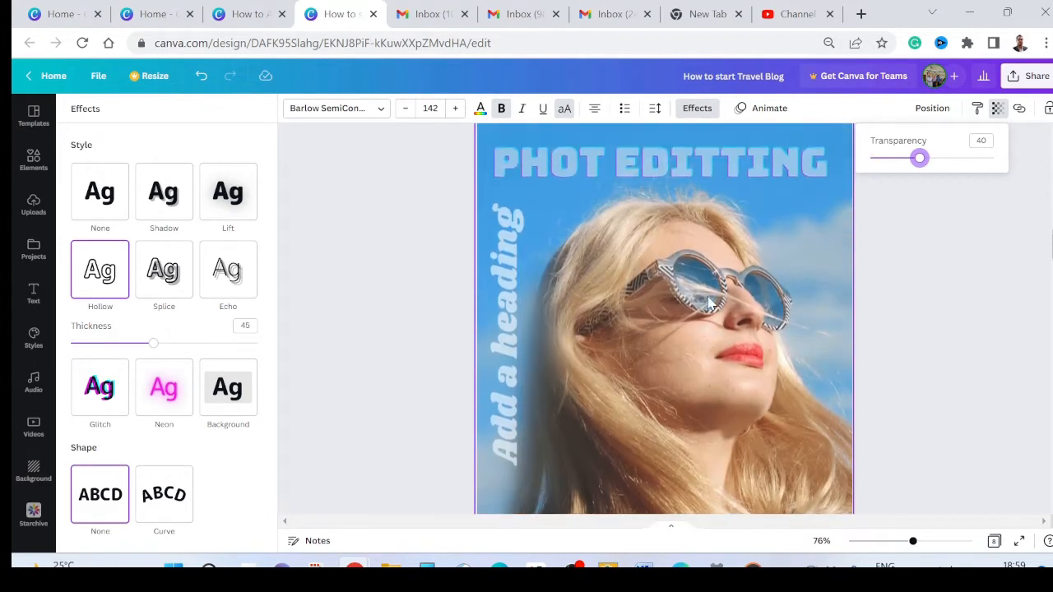
mouse_move(913, 541)
left_mouse_down()
mouse_move(896, 543)
mouse_move(908, 541)
left_mouse_up()
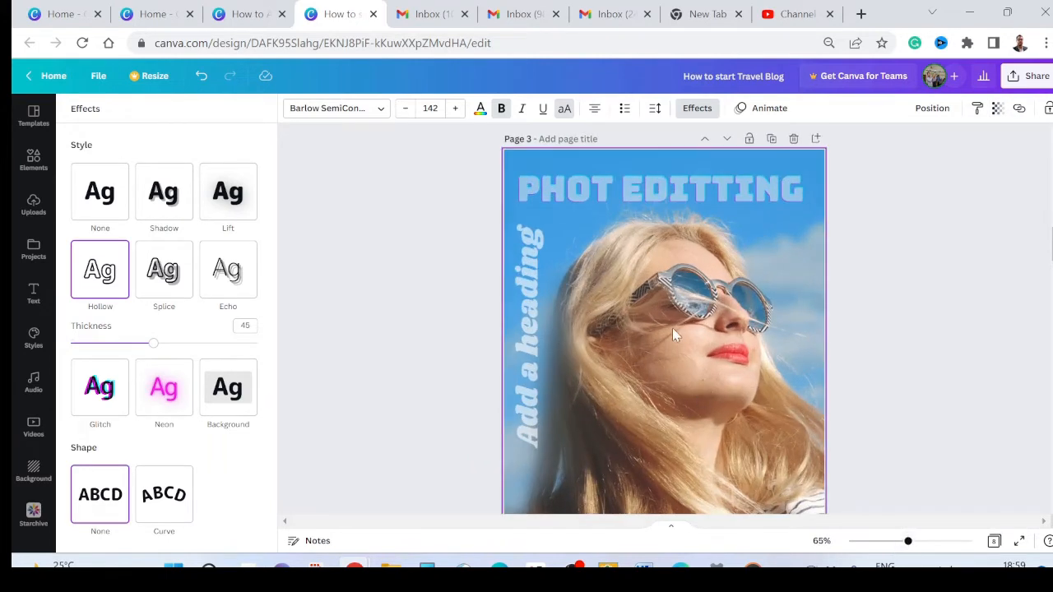
scroll(671, 330, "down", 5)
scroll(659, 307, "up", 2)
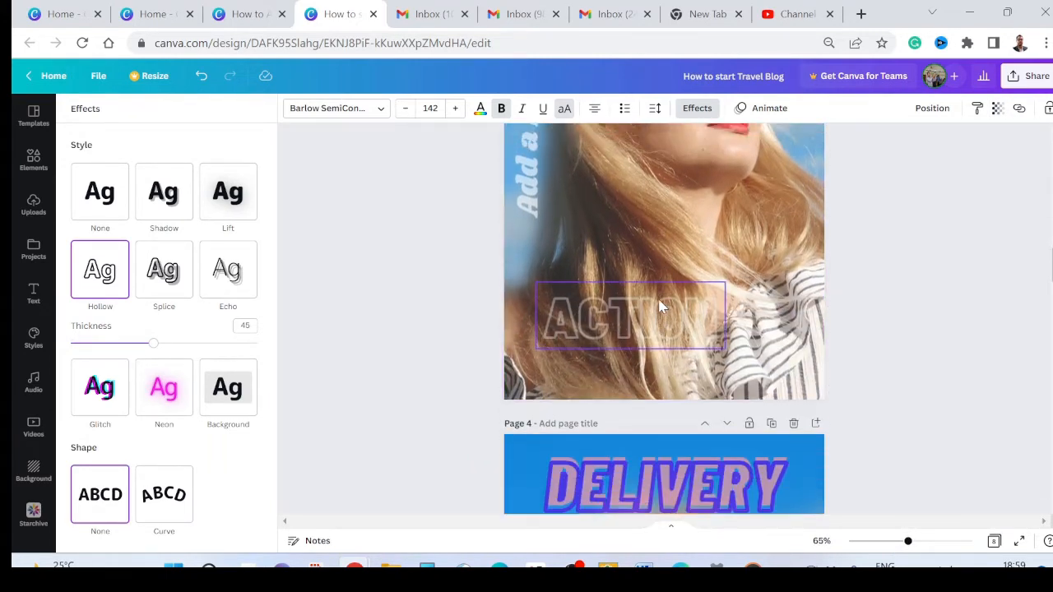
scroll(656, 307, "up", 5)
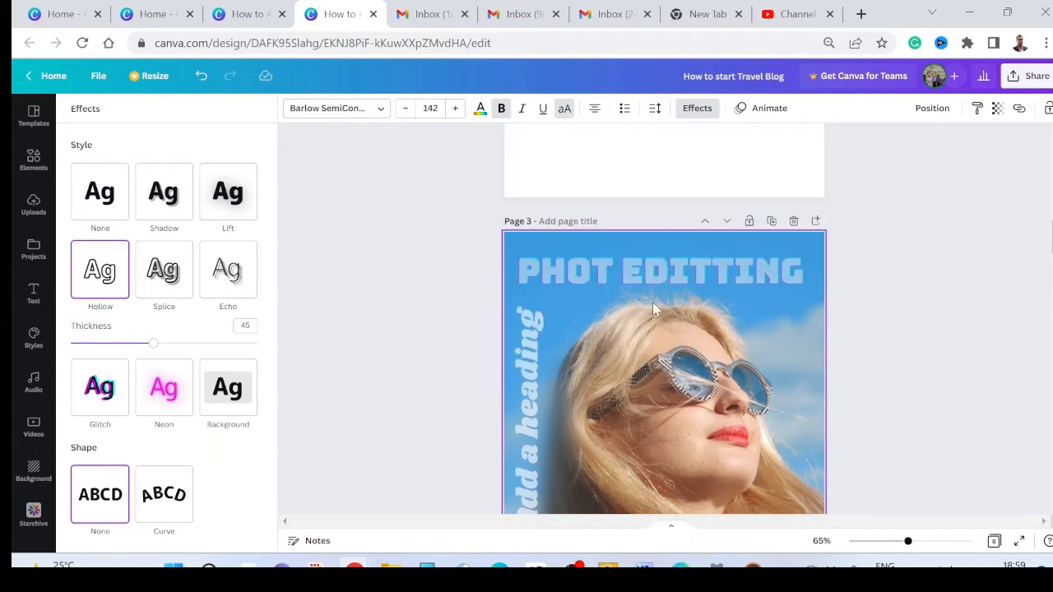
scroll(656, 301, "up", 10)
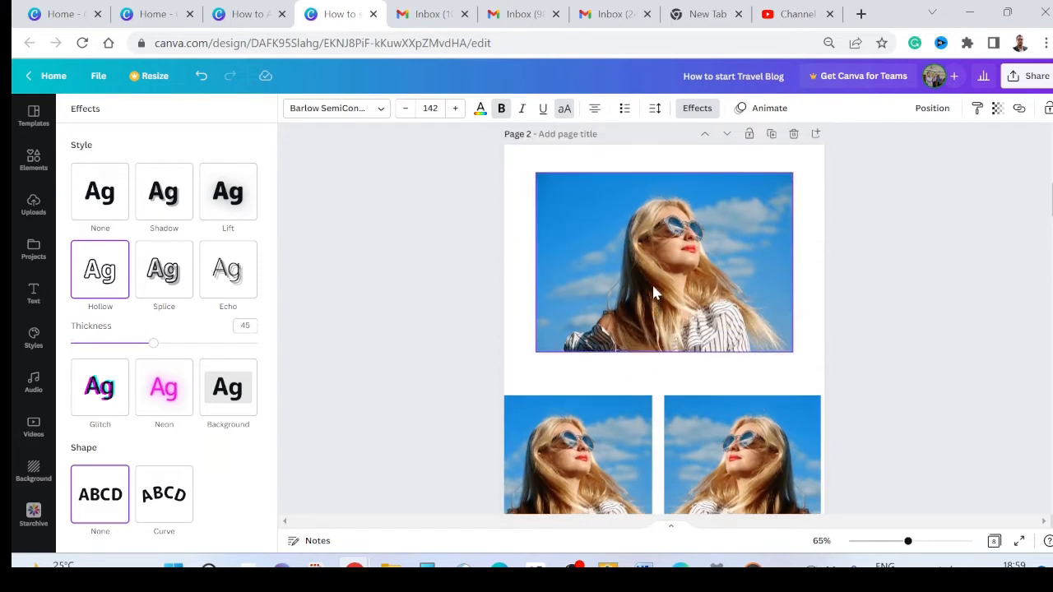
scroll(659, 295, "up", 3)
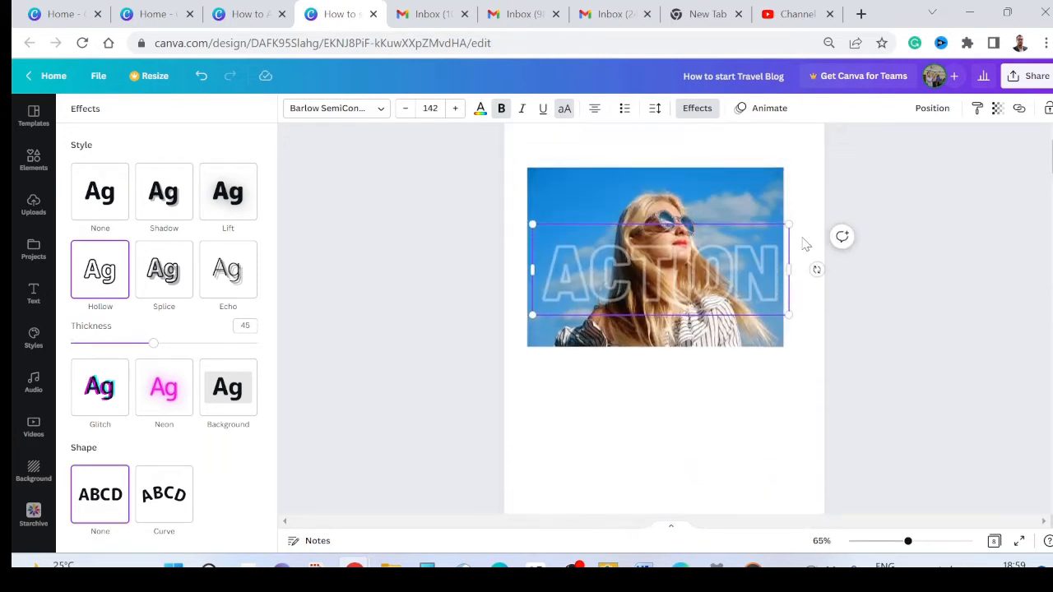
Step: Delete the ACTION text from the photo on page 1
key("Delete")
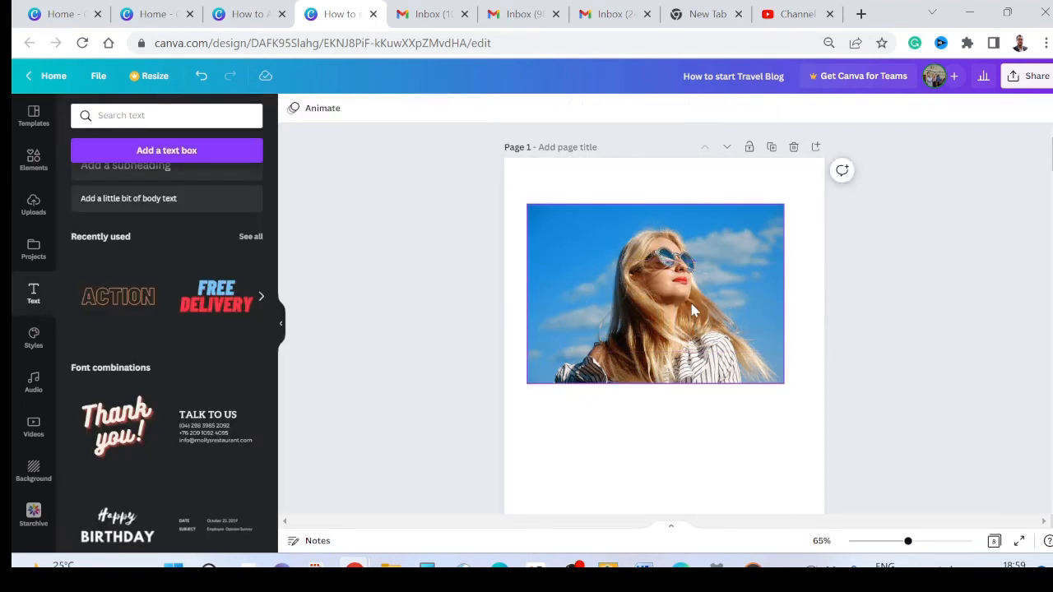
scroll(690, 305, "down", 2)
scroll(675, 288, "up", 2)
Step: Enlarge the page 1 photo to about the full page width and reposition it on the page
left_click_drag(666, 306, 642, 255)
mouse_move(639, 335)
left_mouse_down()
mouse_move(642, 461)
mouse_move(636, 331)
left_mouse_up()
left_click_drag(759, 331, 801, 417)
scroll(752, 326, "down", 1)
left_click_drag(675, 271, 660, 503)
Step: Stretch the photo's lower and upper edges to the page borders so it fills page 1
scroll(665, 373, "up", 1)
scroll(665, 372, "down", 3)
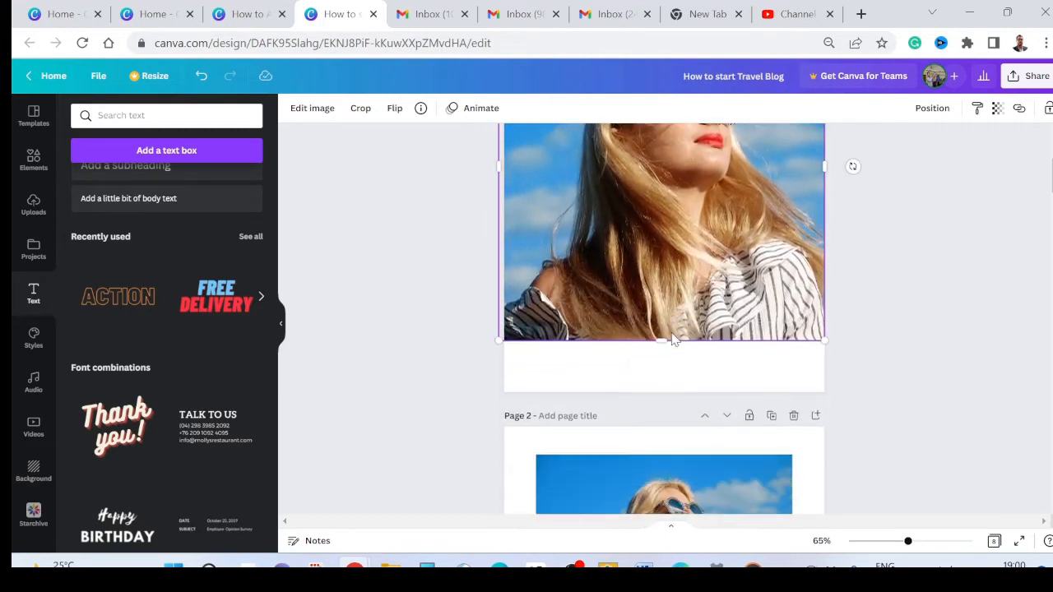
left_click_drag(663, 341, 663, 390)
scroll(658, 327, "up", 2)
left_click_drag(663, 239, 664, 160)
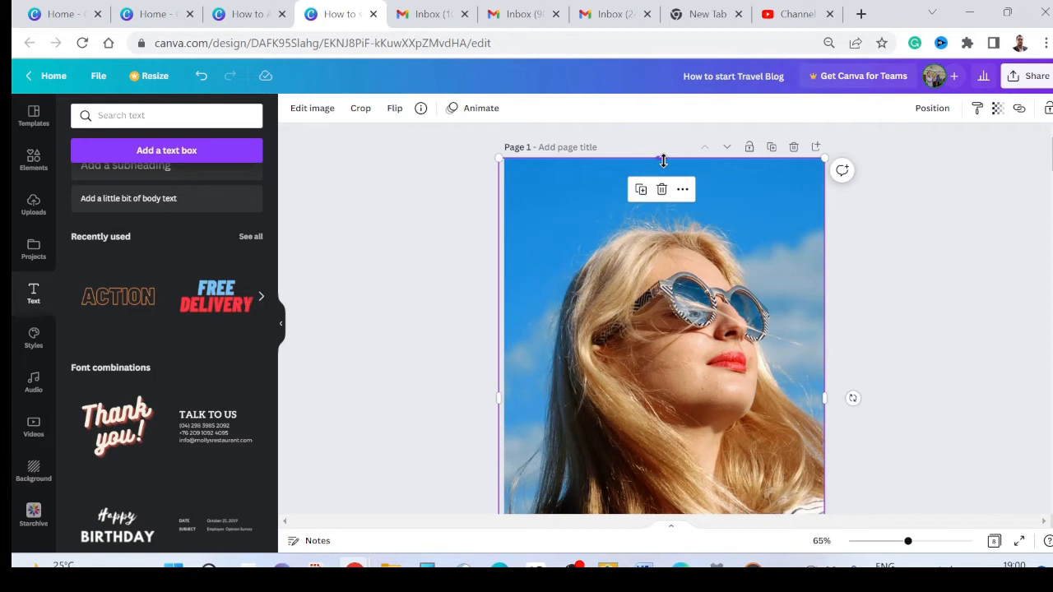
scroll(795, 270, "down", 2)
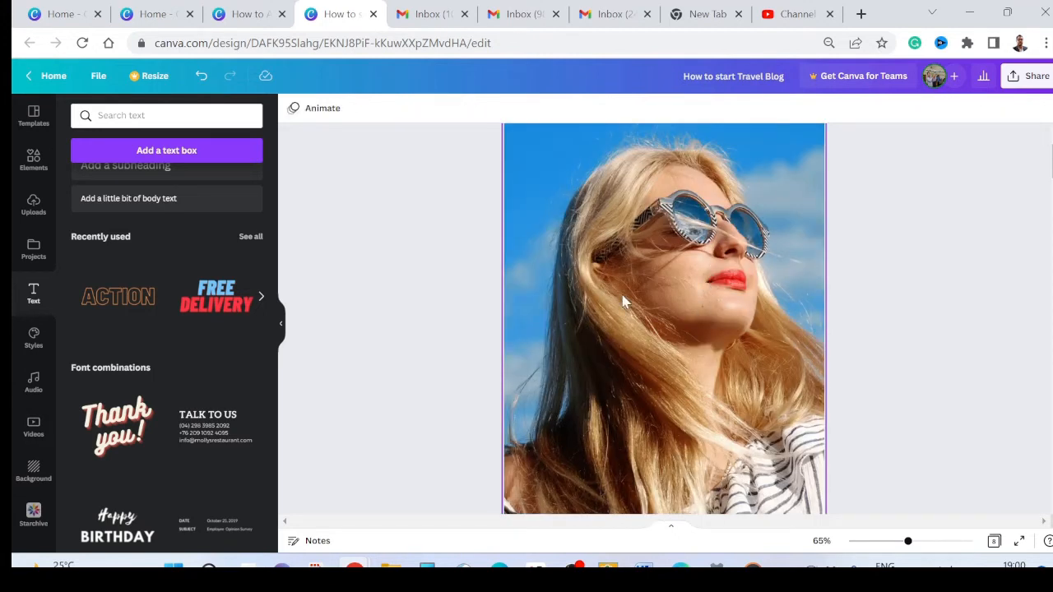
Step: Add the purple PLAY text style from the font combinations over the sky near the upper edge of page 1
scroll(584, 282, "up", 2)
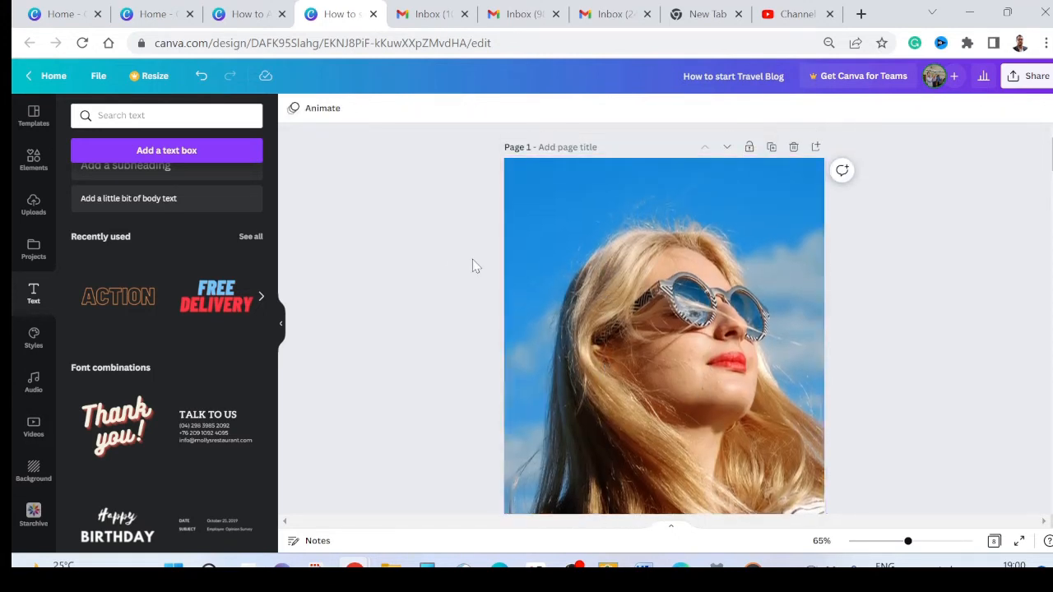
scroll(251, 349, "down", 6)
scroll(247, 363, "down", 8)
scroll(242, 379, "down", 8)
scroll(241, 387, "down", 4)
left_click_drag(228, 419, 590, 227)
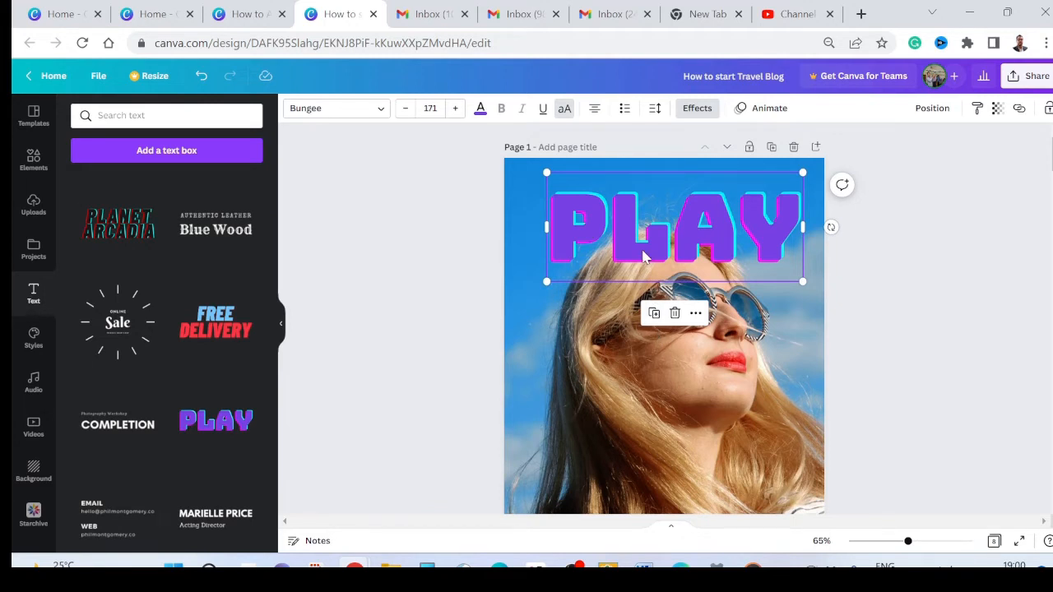
Step: Try the Shrikhand, Barlow Bold and Archivo Black fonts on the PLAY text, ending with Bungee
left_click(381, 109)
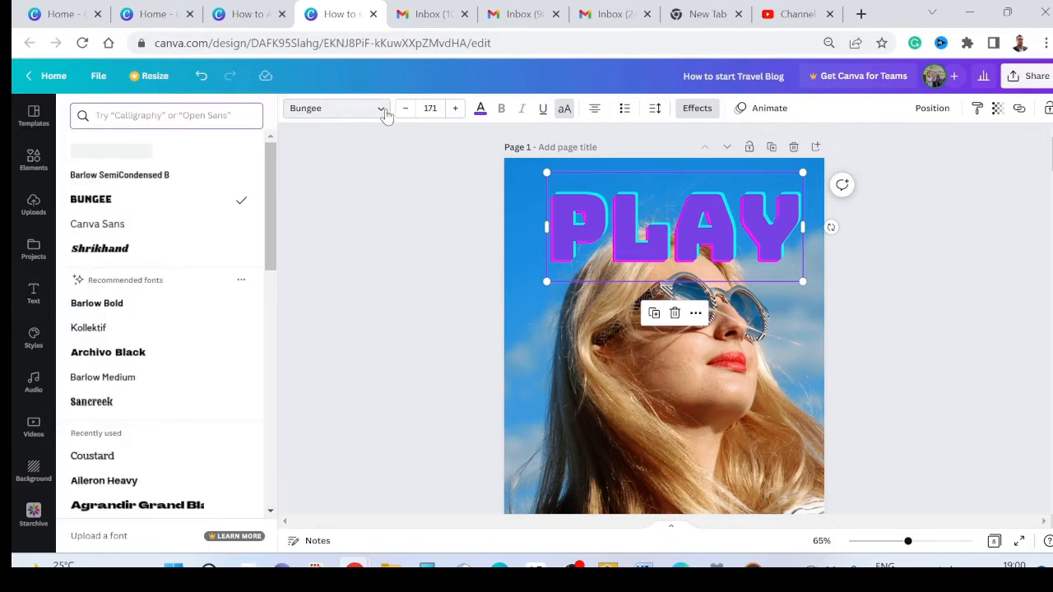
left_click(188, 228)
left_click(176, 251)
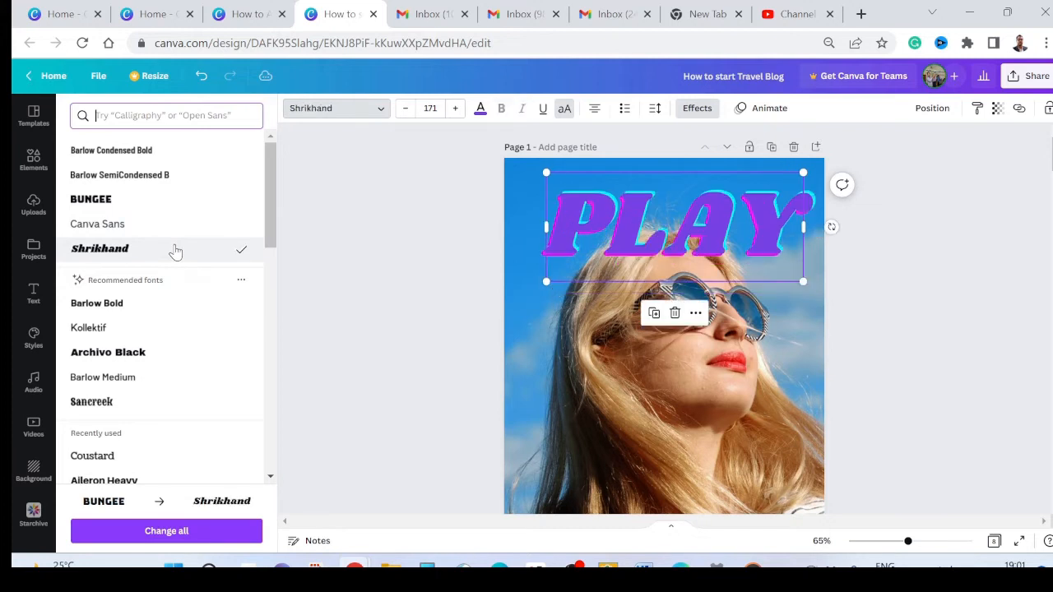
left_click(158, 305)
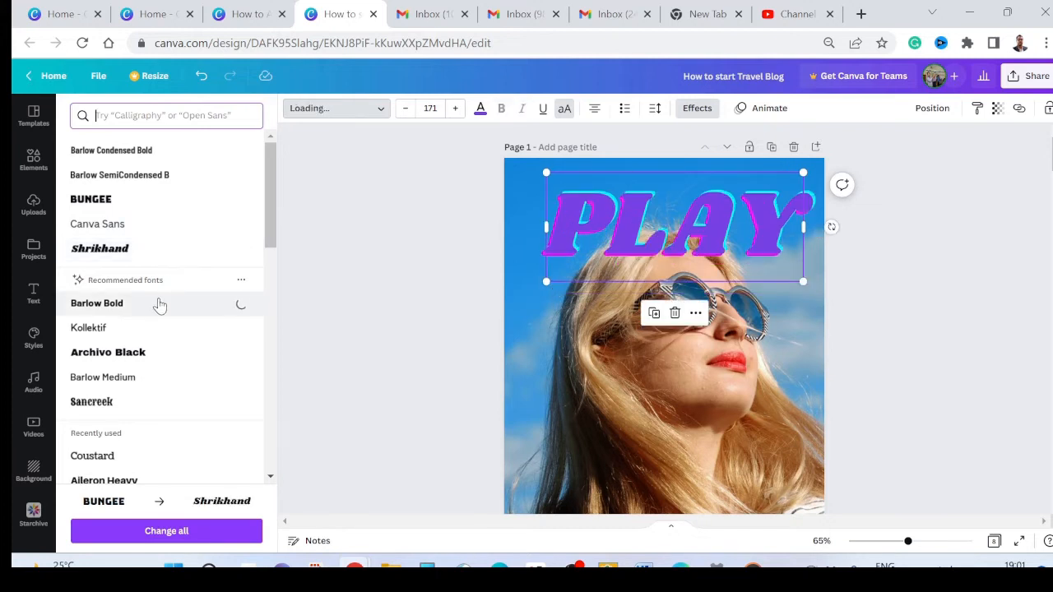
left_click(152, 360)
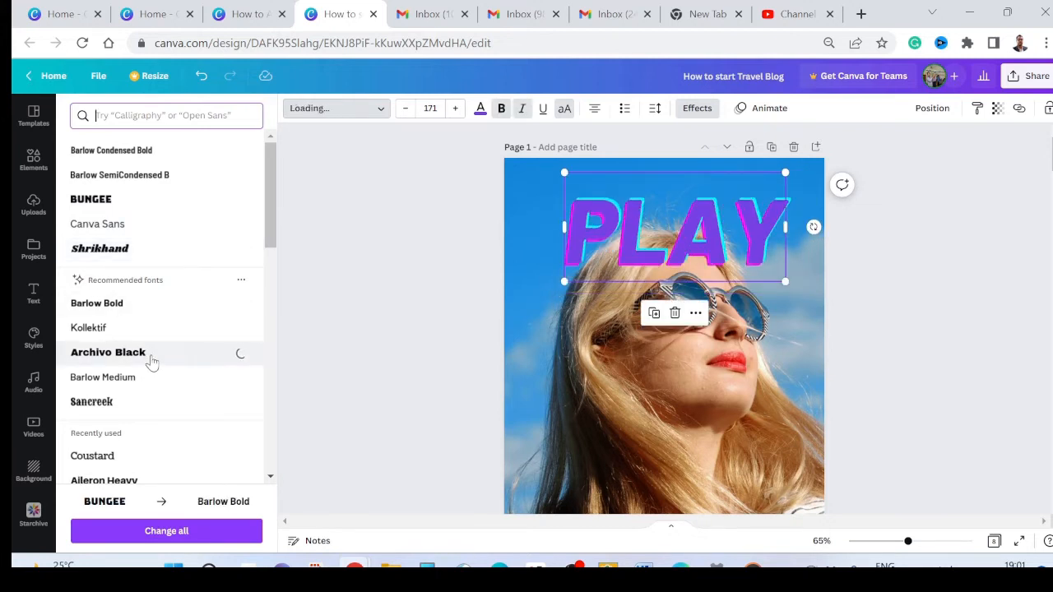
left_click(137, 210)
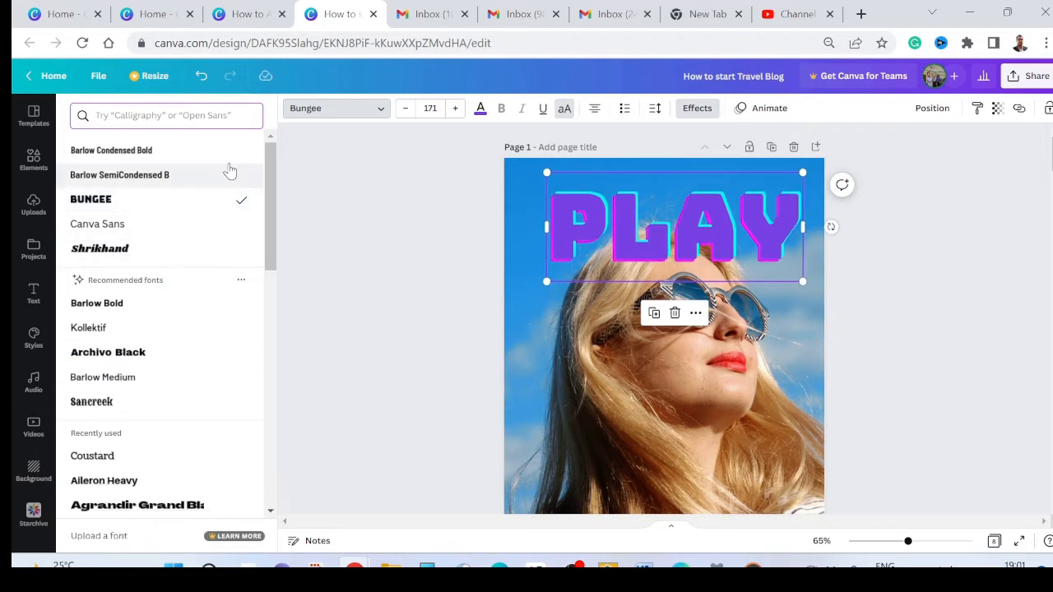
left_click(317, 110)
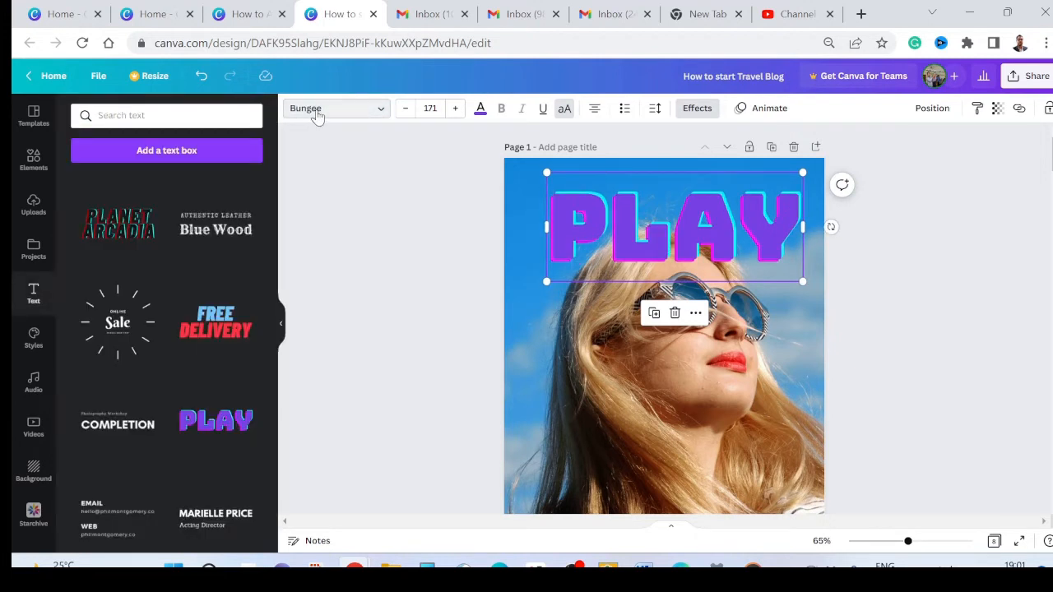
Step: Try the Horizon font from the popular fonts on the PLAY text, and undo the change
left_click(382, 111)
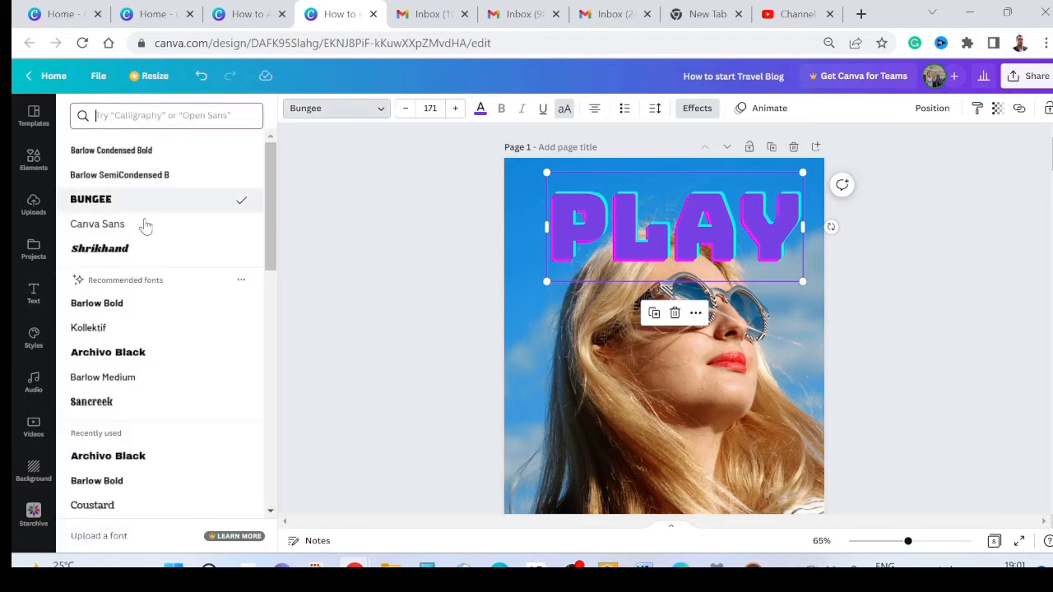
scroll(136, 318, "down", 5)
scroll(134, 326, "down", 3)
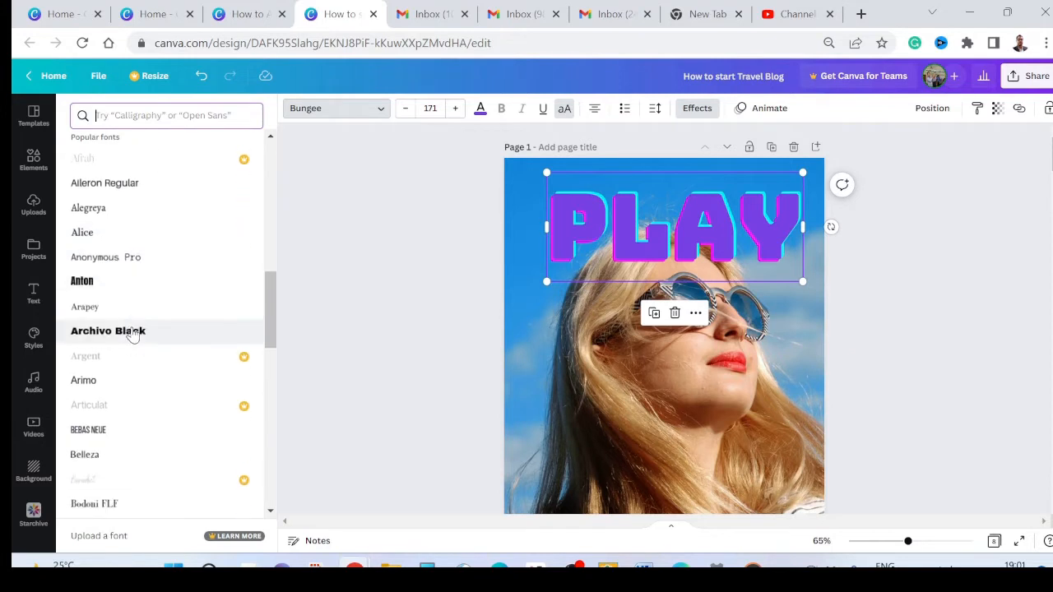
scroll(123, 366, "down", 5)
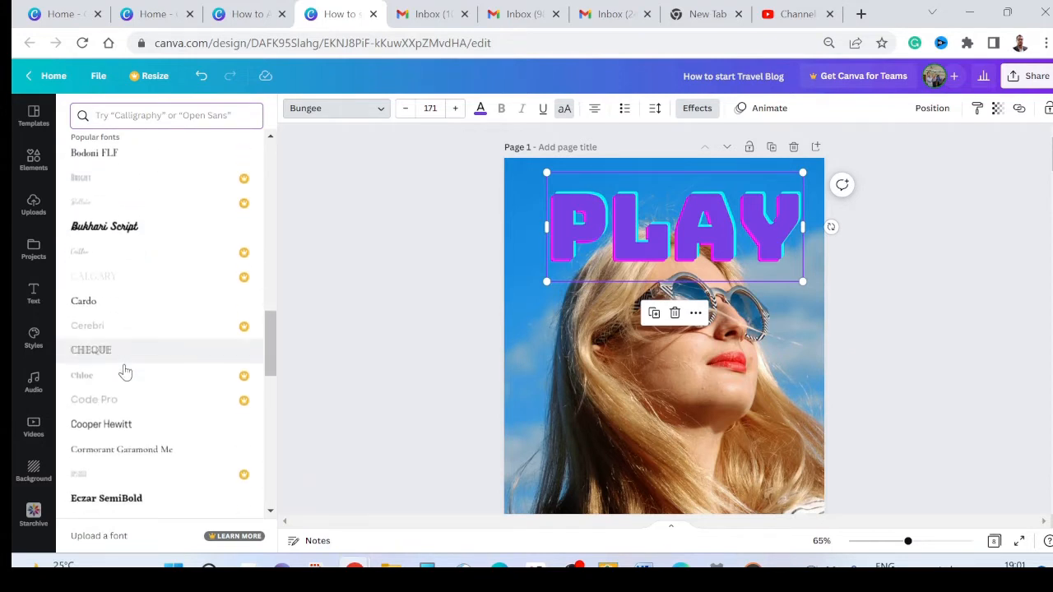
scroll(127, 247, "down", 6)
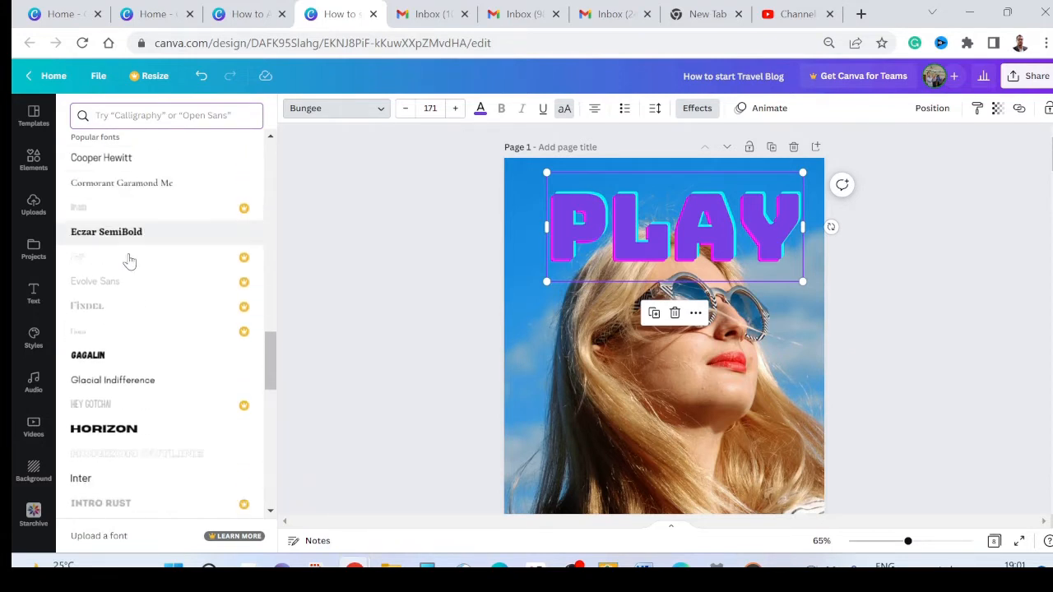
left_click(105, 306)
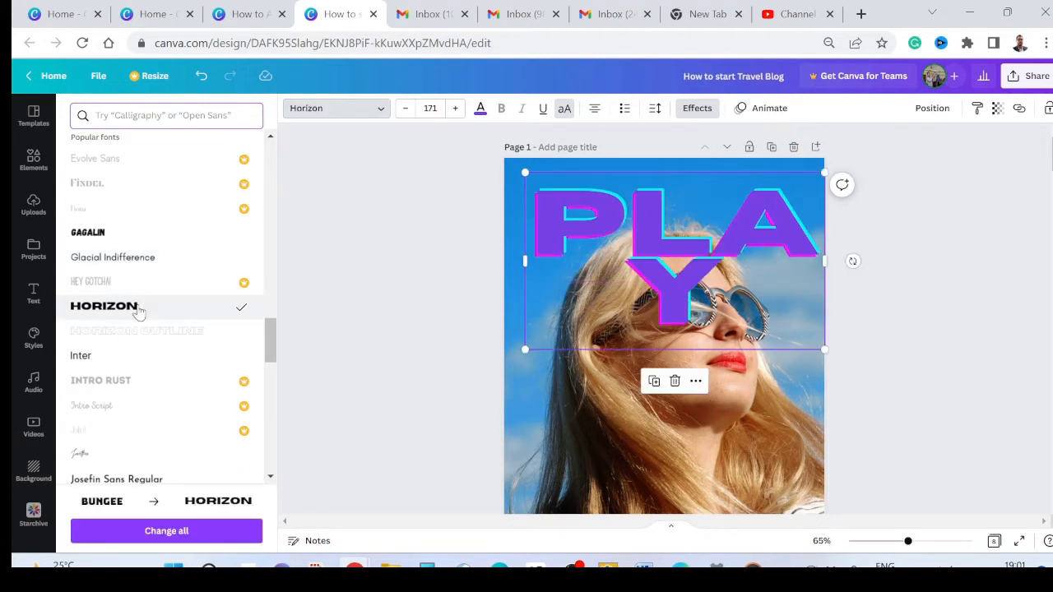
scroll(140, 313, "up", 5)
left_click(336, 193)
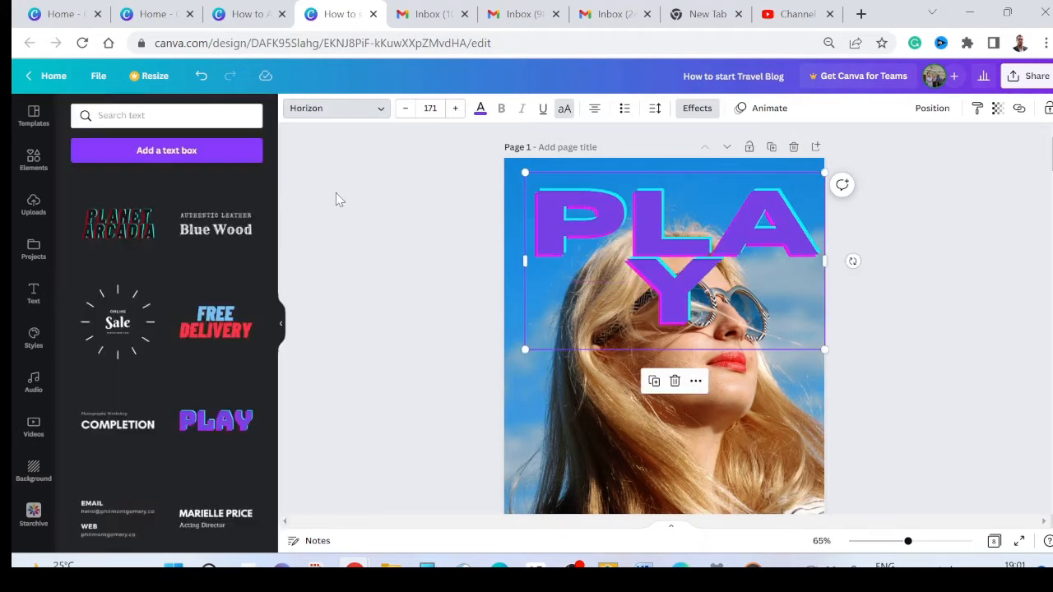
left_click(336, 192)
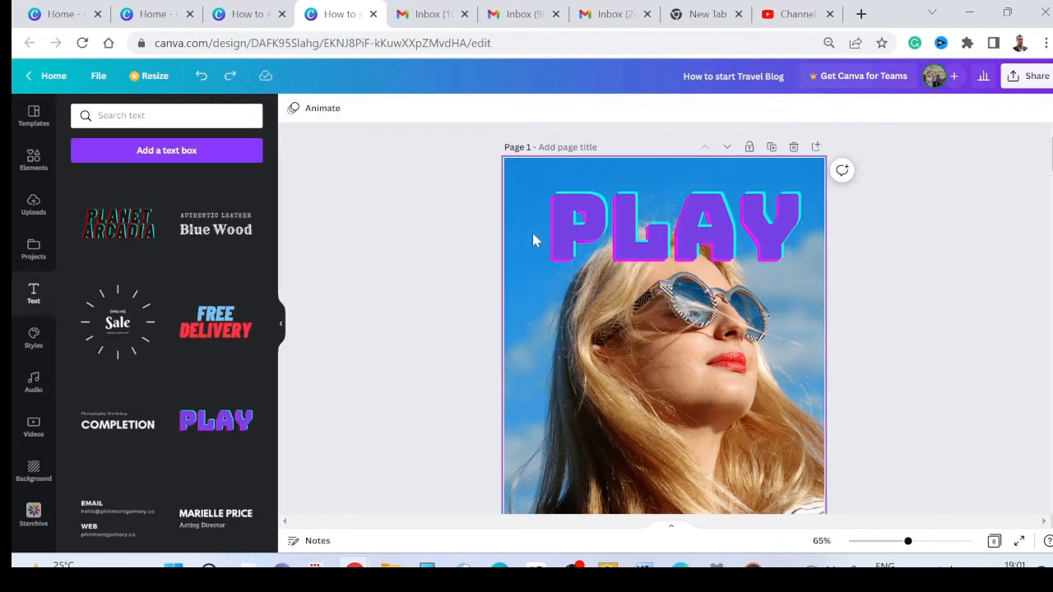
Step: Turn off uppercase for the PLAY text and set its Glitch effect to offset 56 and direction 3
left_click(575, 235)
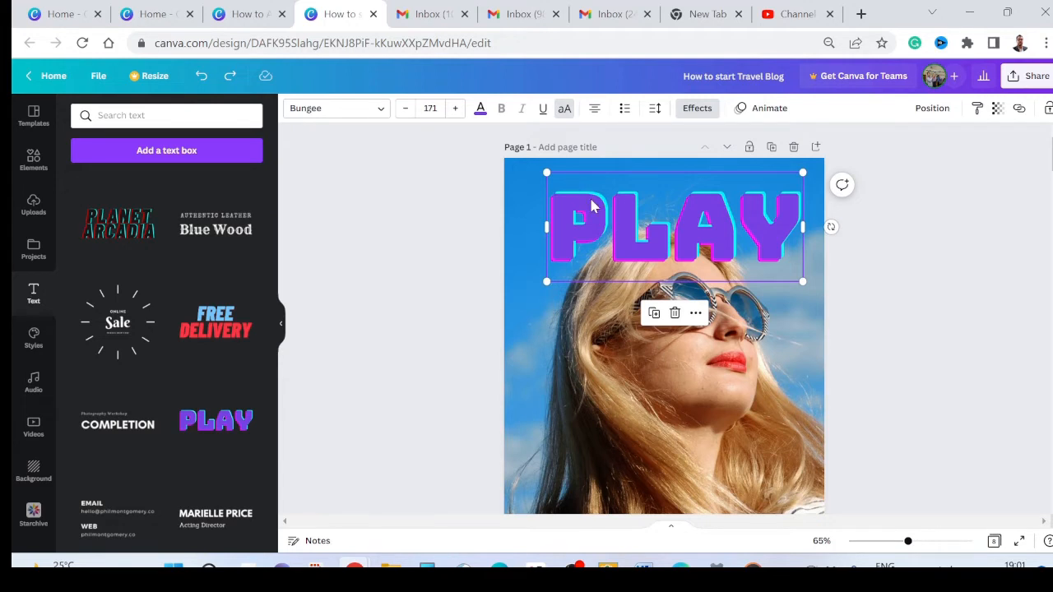
left_click(571, 114)
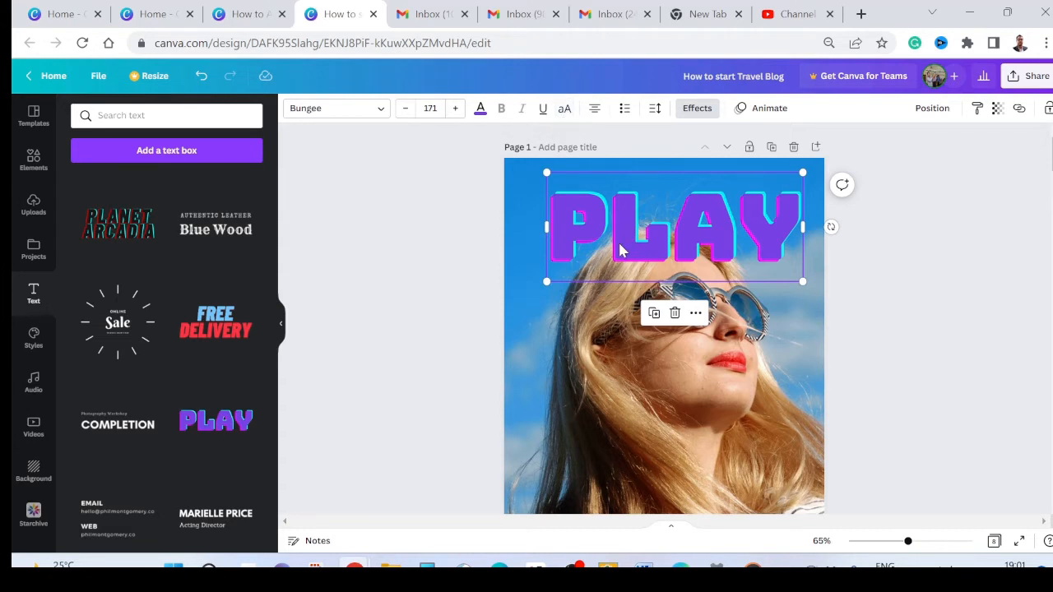
left_click(697, 111)
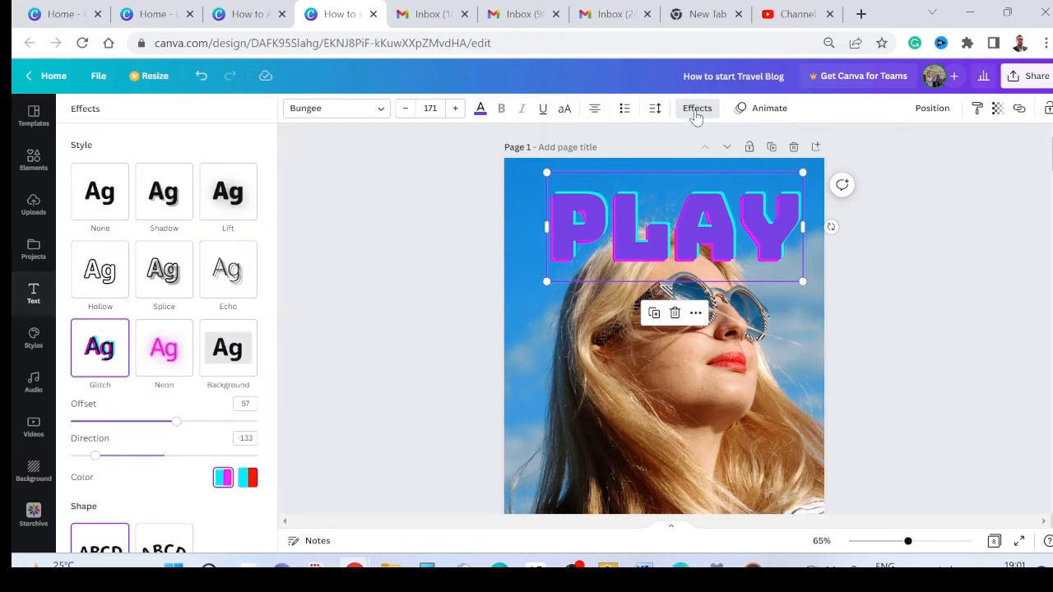
scroll(153, 432, "down", 1)
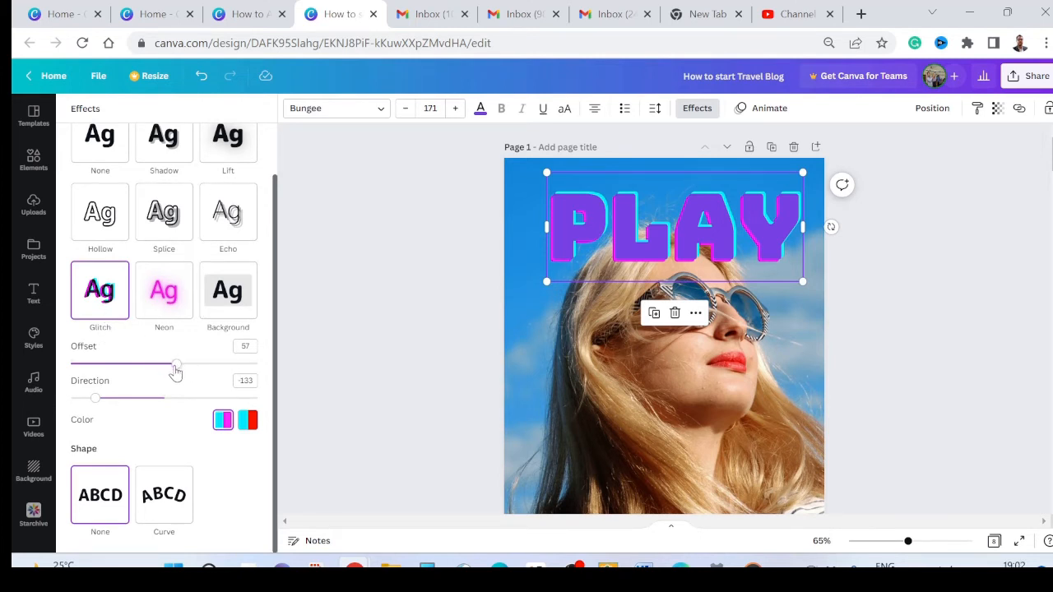
mouse_move(175, 372)
left_mouse_down()
mouse_move(240, 374)
mouse_move(174, 376)
left_mouse_up()
left_click_drag(132, 403, 167, 405)
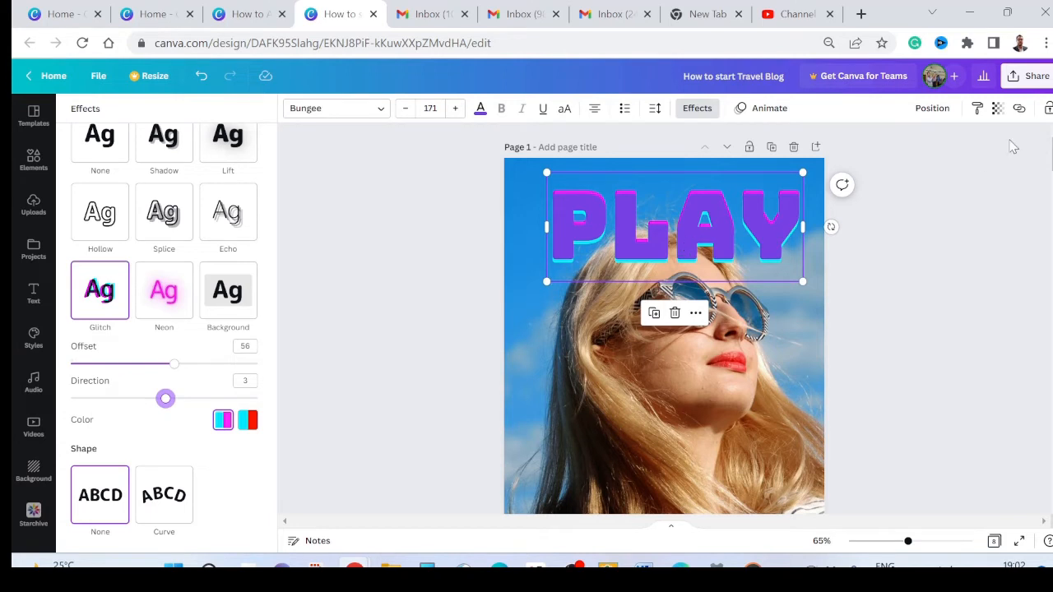
Step: Make the PLAY text more transparent and shrink it to font size 125 above the woman's head
left_click(997, 109)
left_click_drag(994, 158, 947, 165)
mouse_move(758, 243)
left_mouse_down()
mouse_move(757, 219)
mouse_move(758, 241)
left_mouse_up()
left_click_drag(800, 277, 721, 217)
Step: Try white as the PLAY text color and undo the color change
left_click(481, 109)
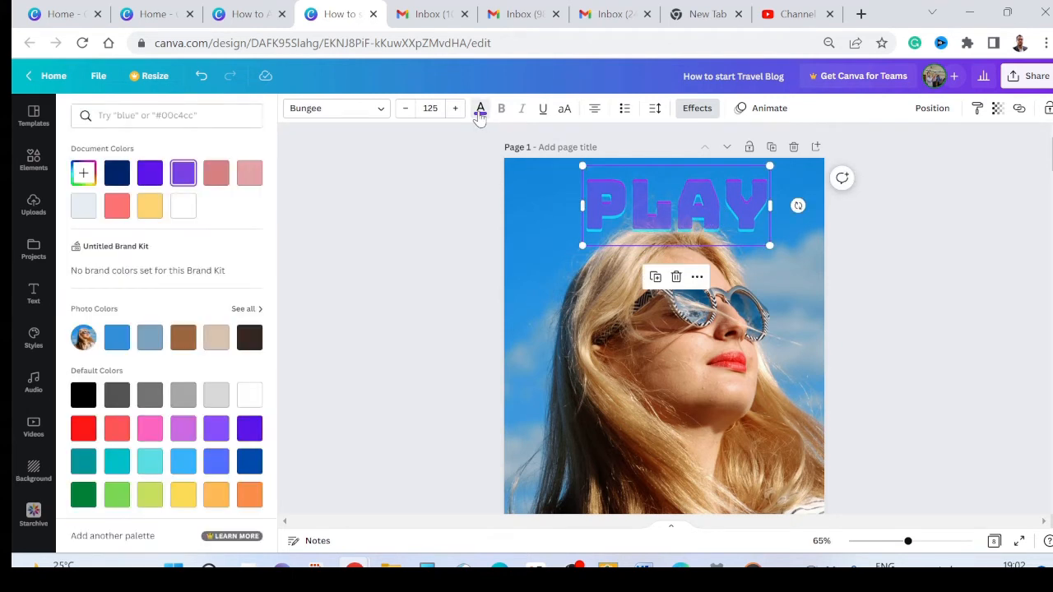
left_click(185, 209)
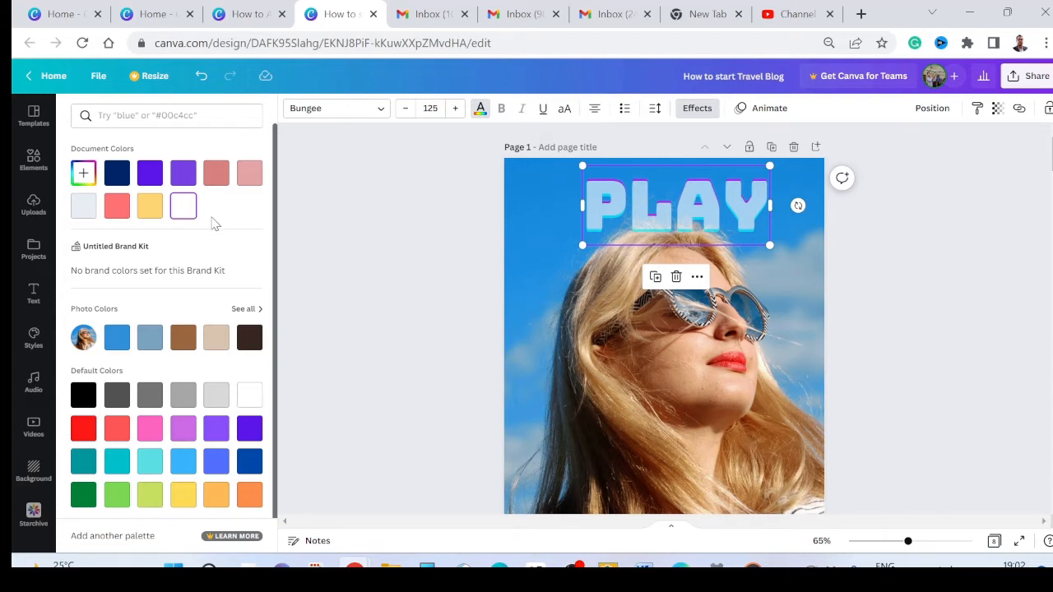
key("ctrl+z")
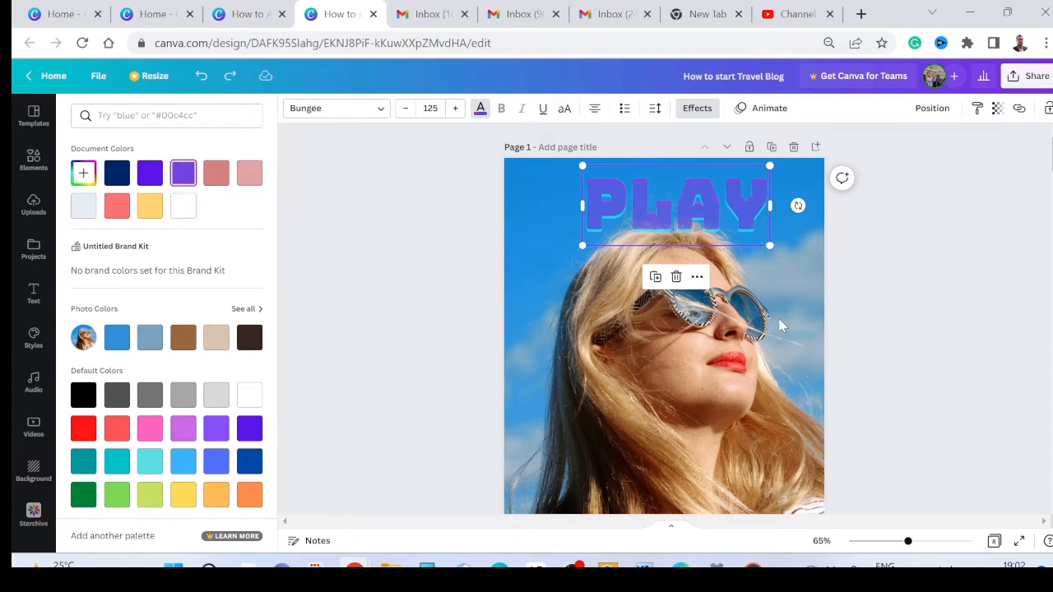
key("Escape")
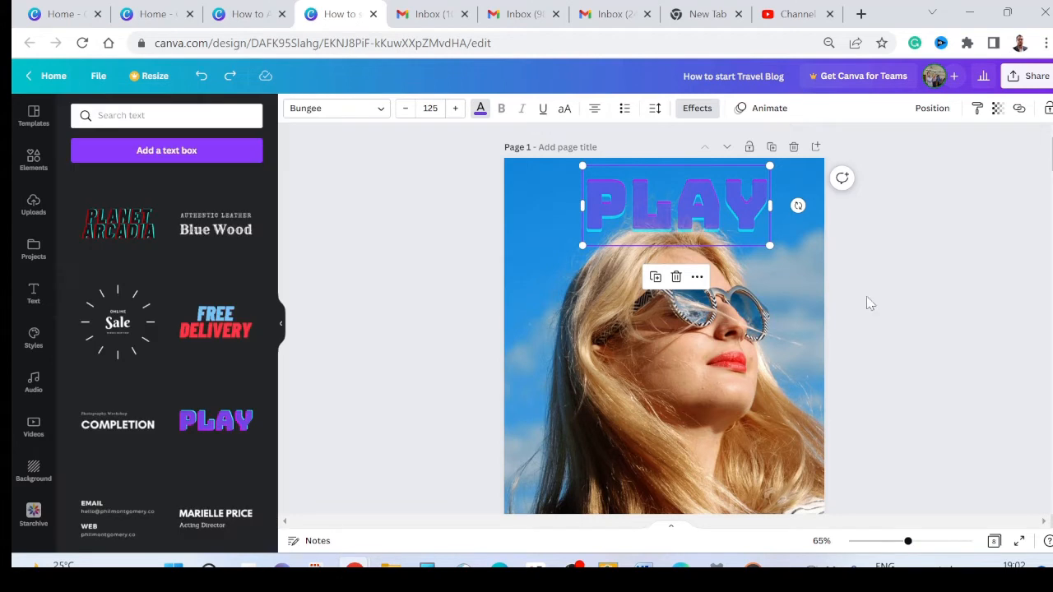
left_click(795, 306)
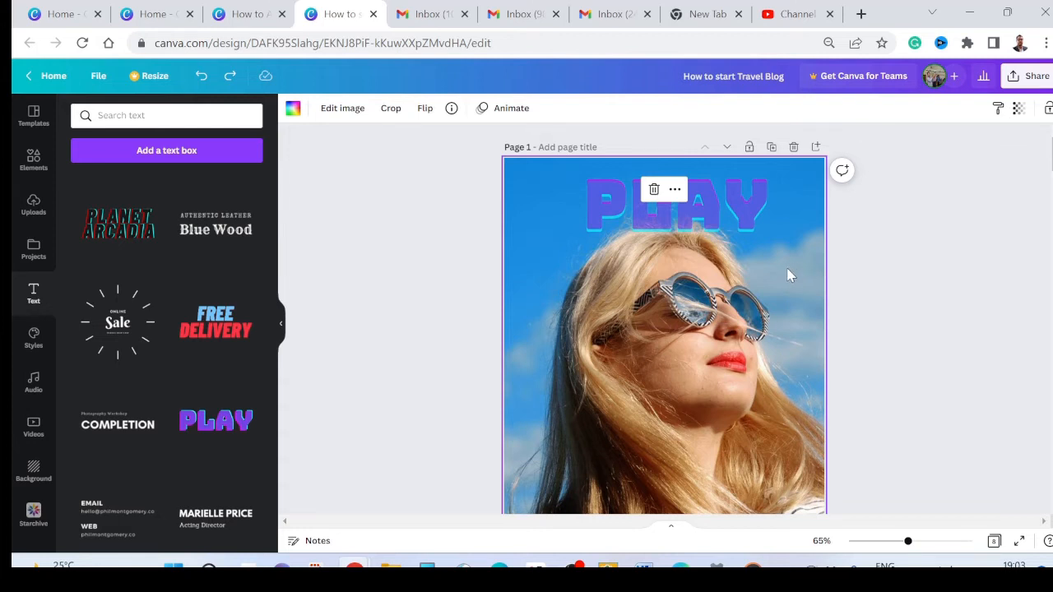
left_click(744, 222)
right_click(744, 223)
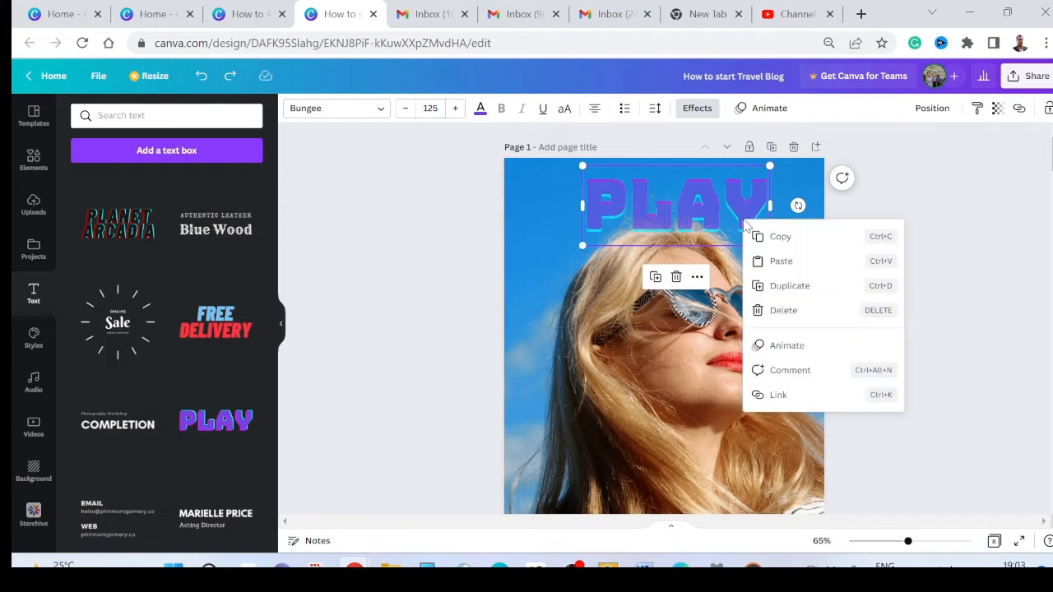
left_click(947, 258)
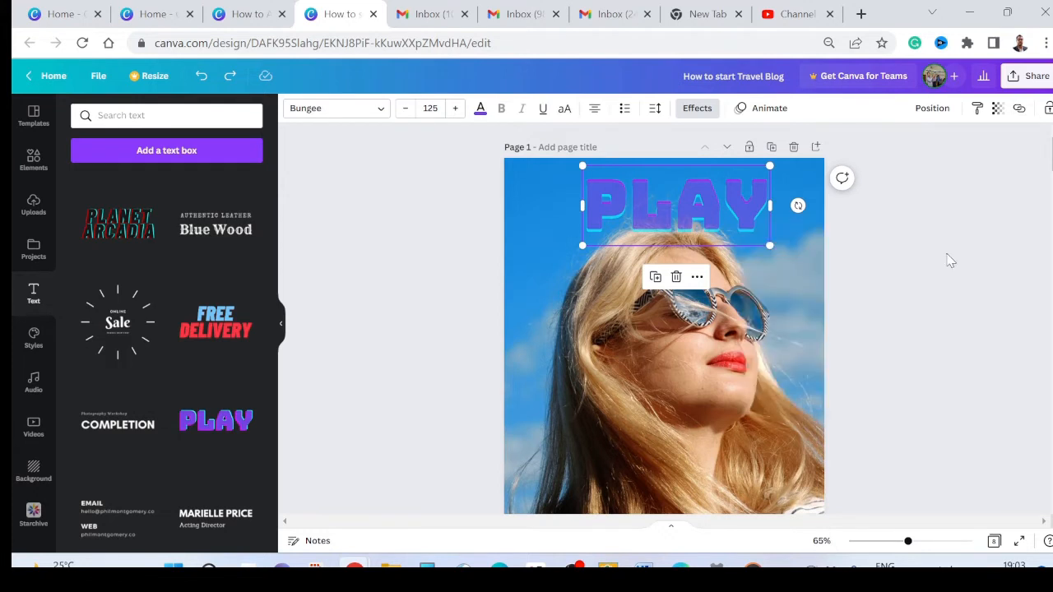
left_click(808, 277)
right_click(798, 278)
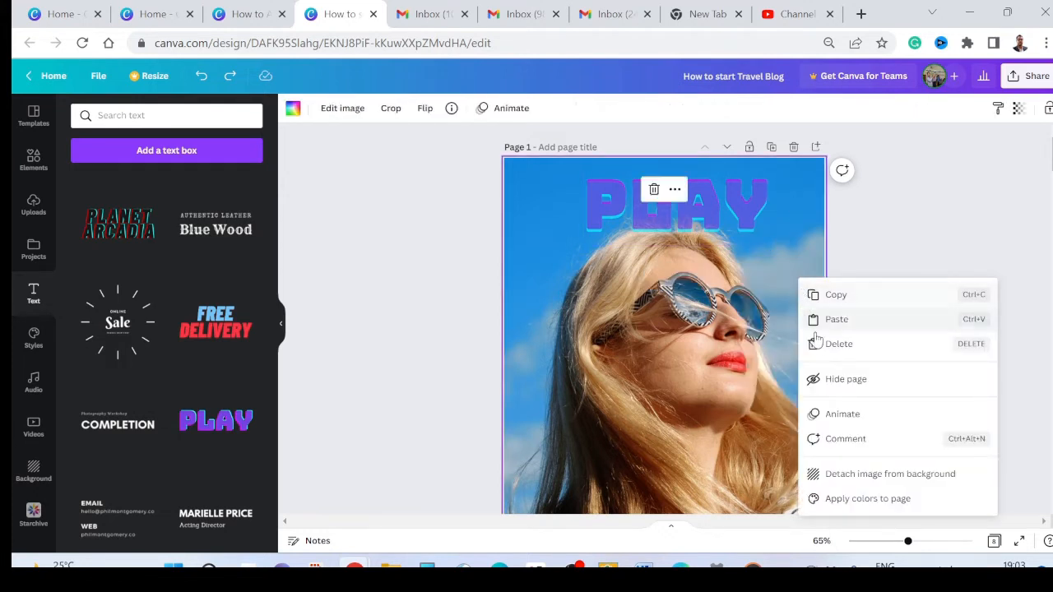
left_click(906, 233)
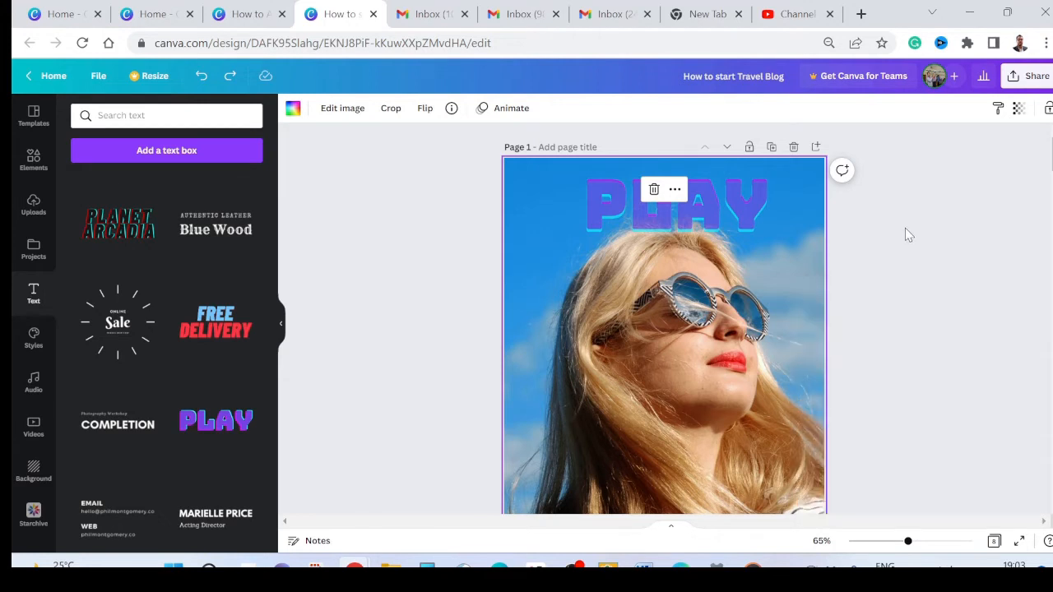
left_click(905, 233)
Step: Shift the background photo to the left within the page 1 frame so more sky shows beside the woman's face
double_click(771, 250)
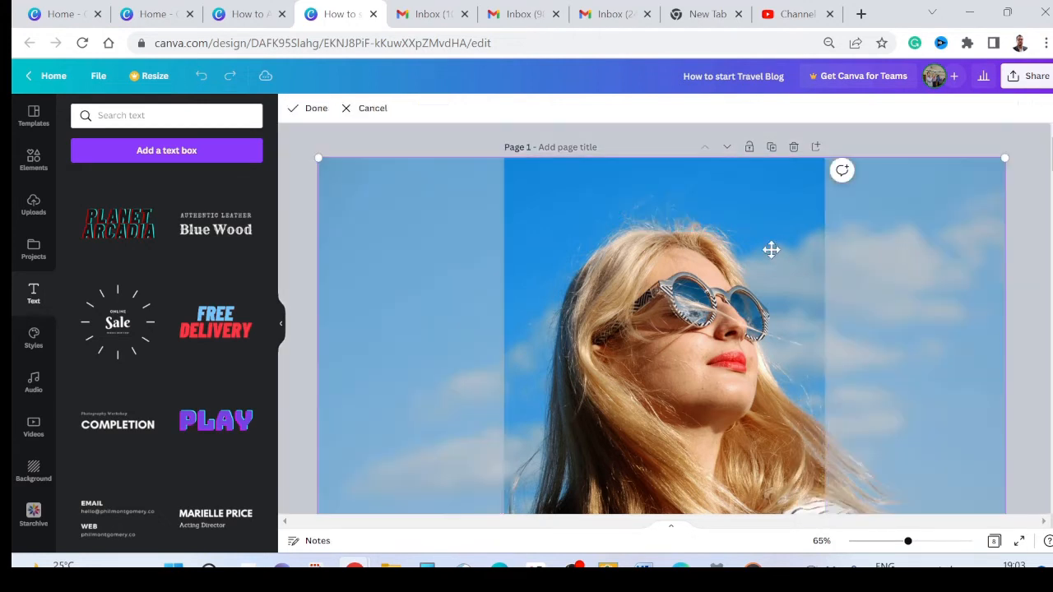
left_click_drag(746, 294, 701, 355)
left_click(1006, 270)
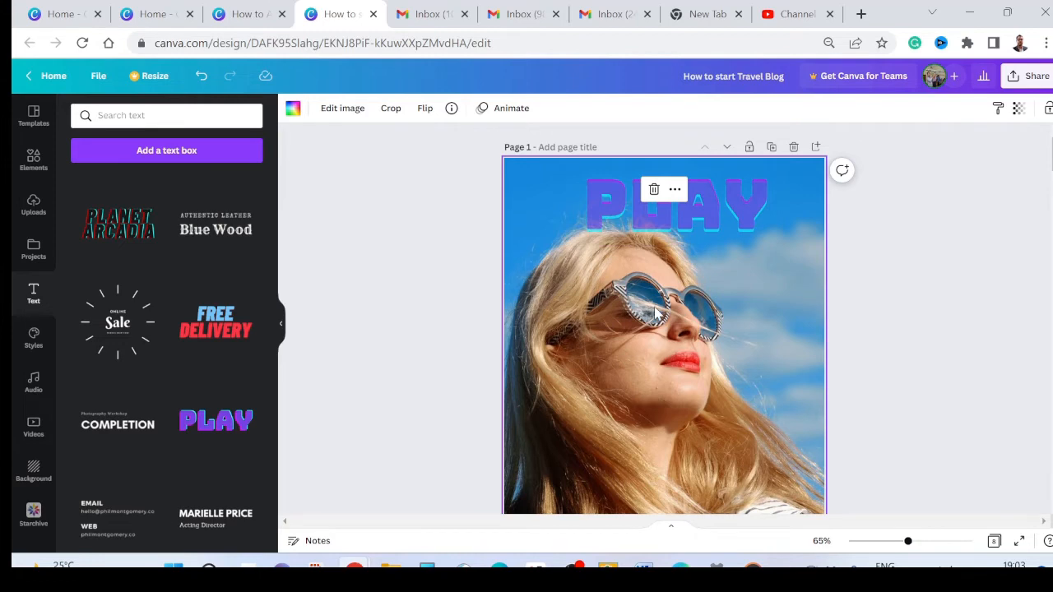
scroll(659, 311, "down", 5)
scroll(758, 291, "up", 5)
double_click(708, 216)
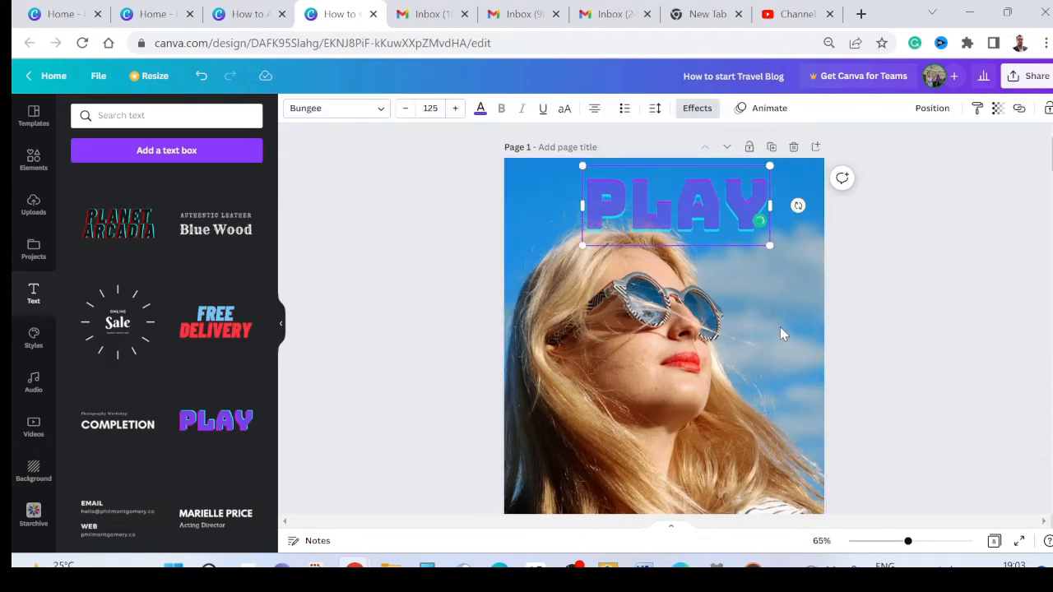
double_click(781, 326)
left_click_drag(689, 198, 678, 299)
left_click(969, 249)
left_click(974, 250)
Step: Move the PLAY text up to the upper edge of page 1 and deselect it
left_click_drag(701, 215, 700, 206)
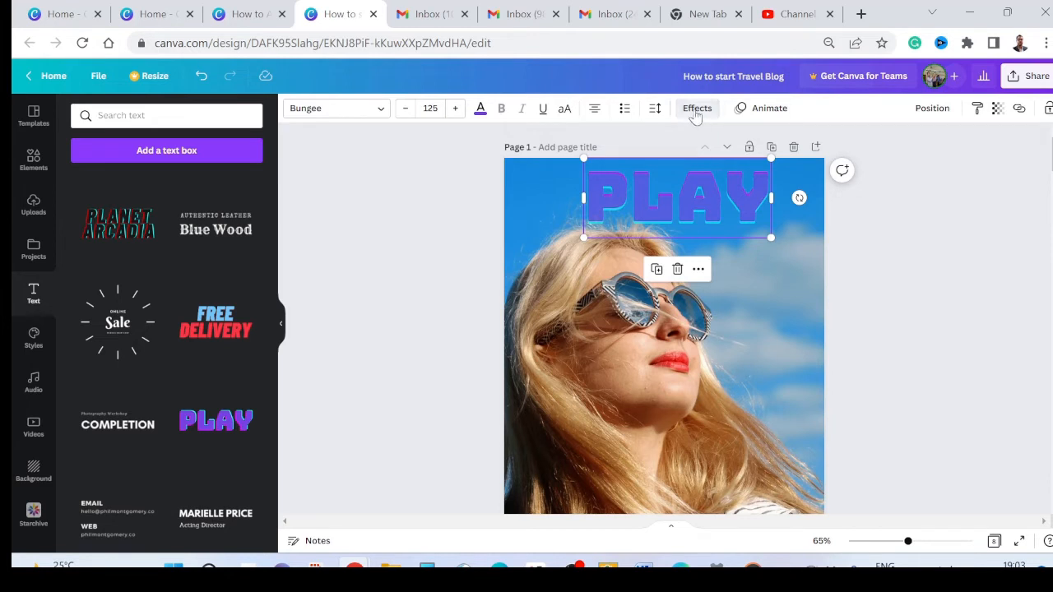
left_click(696, 111)
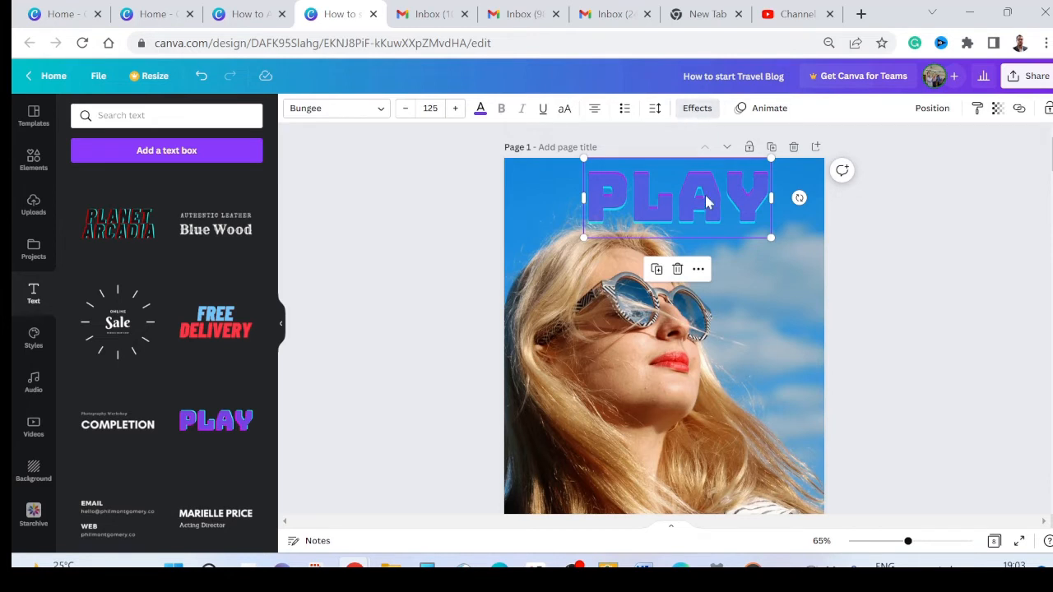
left_click(744, 296)
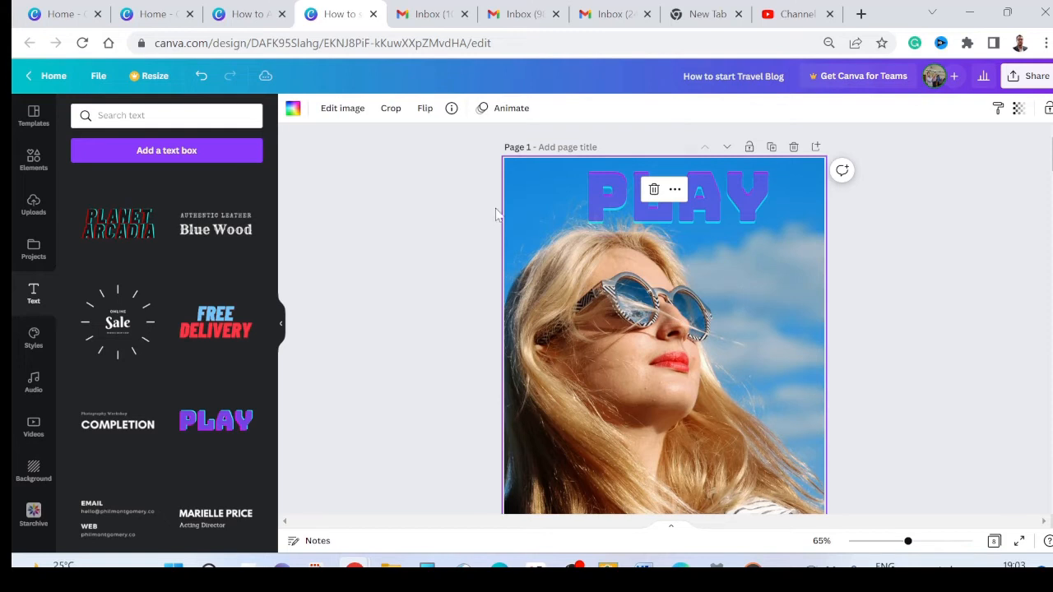
Step: Open the Blur effect for the background photo on page 1
left_click(343, 109)
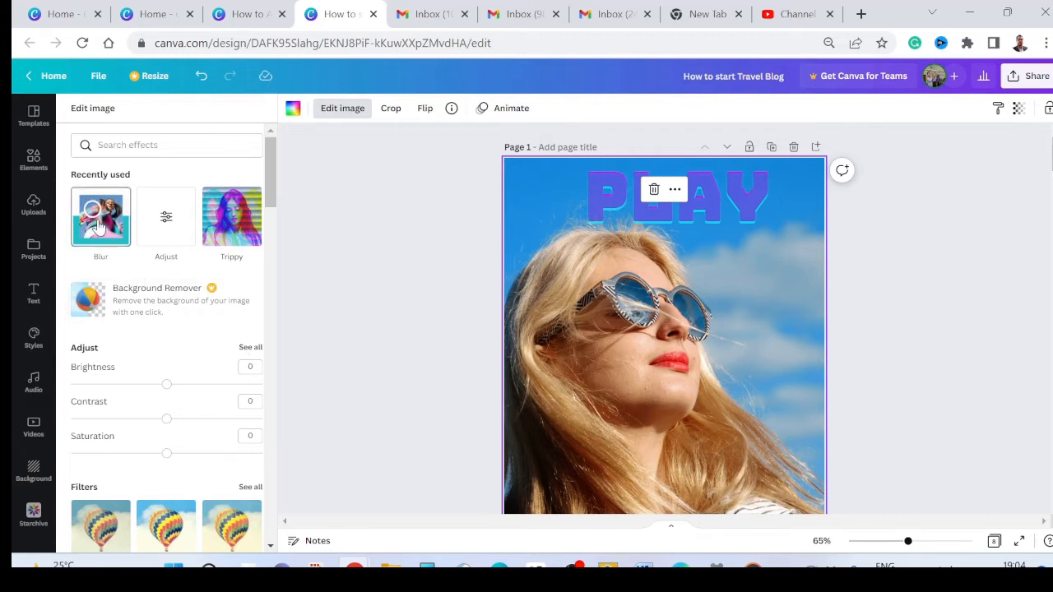
scroll(101, 259, "down", 5)
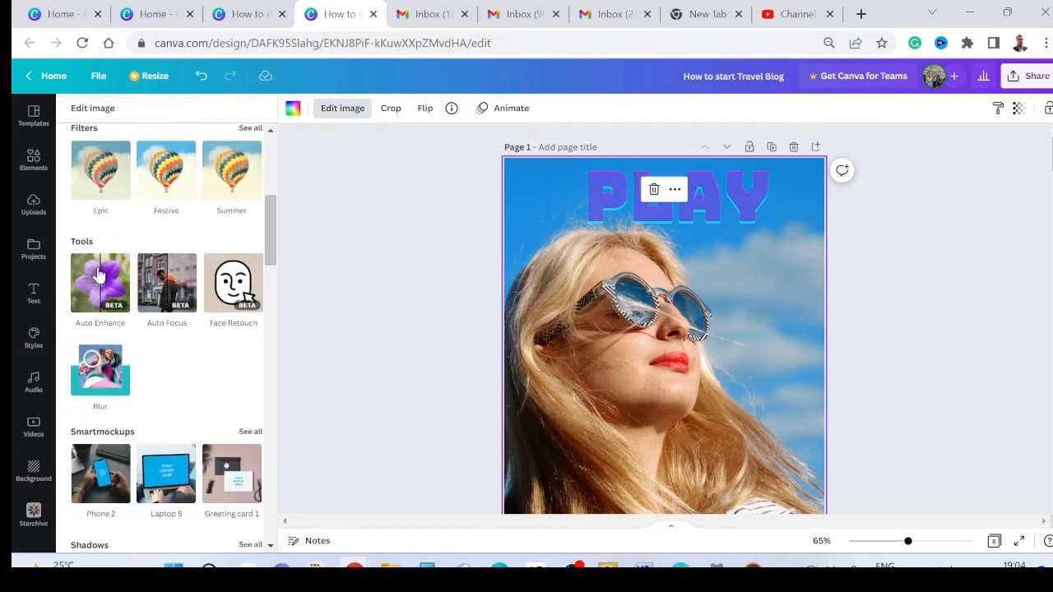
scroll(126, 242, "up", 2)
scroll(125, 242, "up", 1)
scroll(126, 243, "down", 1)
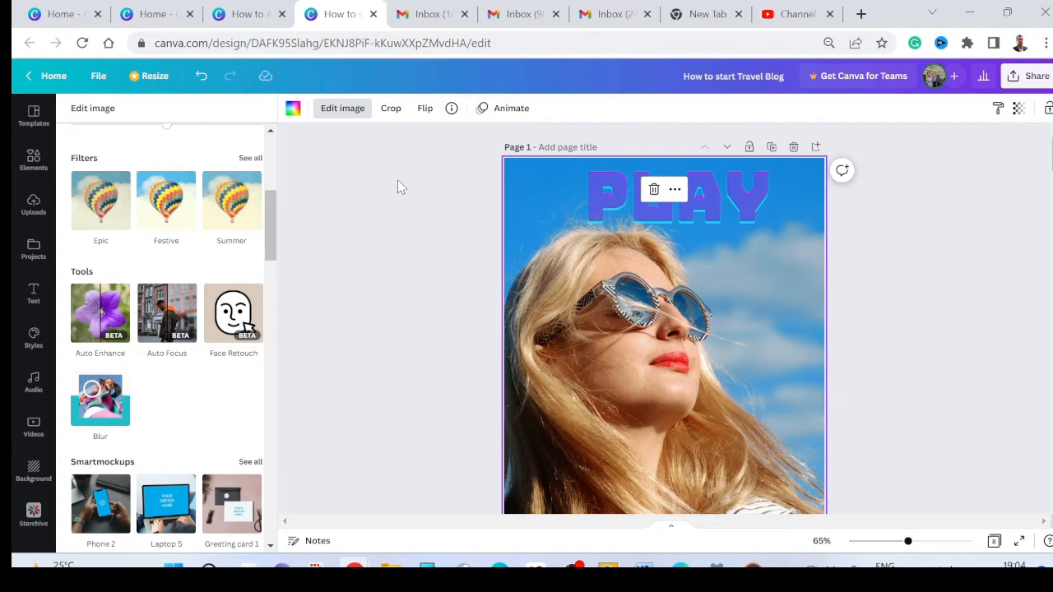
mouse_move(245, 226)
left_click(104, 411)
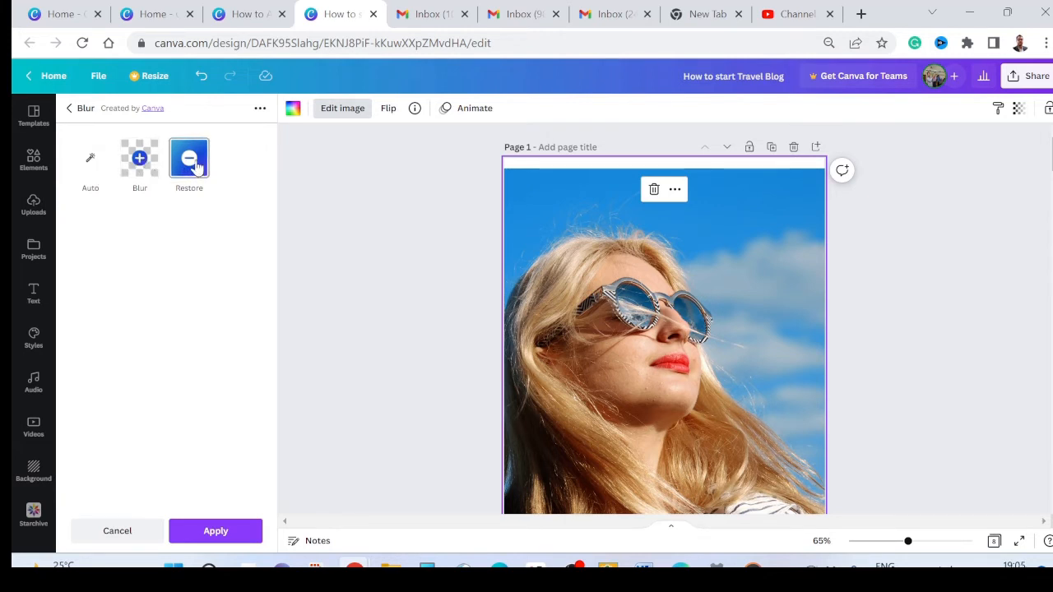
Step: Try automatic blur on the whole photo, lowering its intensity to 0 and then raising it to 16
left_click(95, 168)
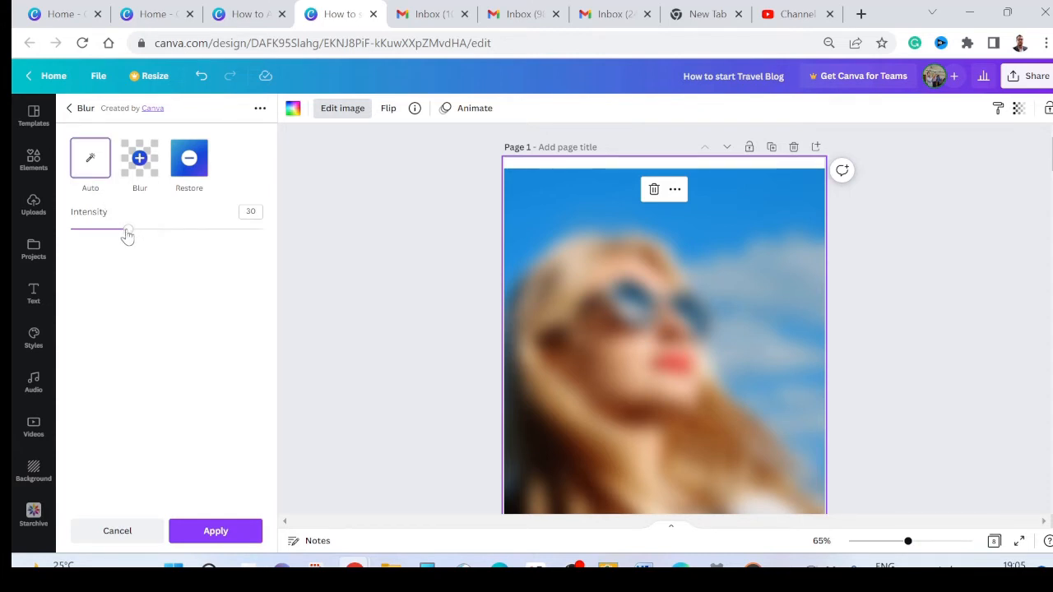
left_click_drag(127, 234, 31, 237)
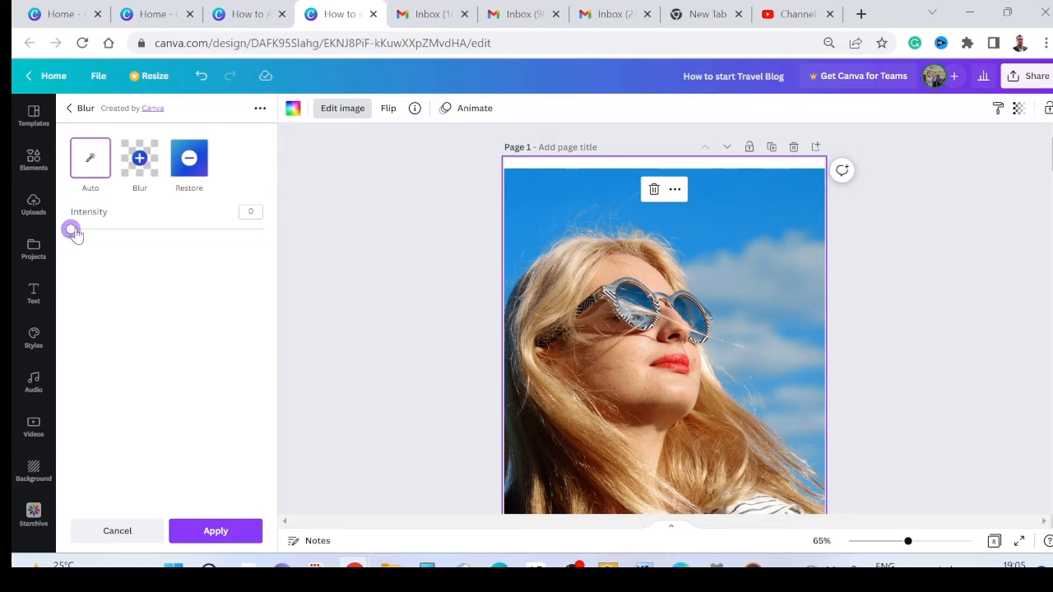
left_click_drag(74, 234, 101, 231)
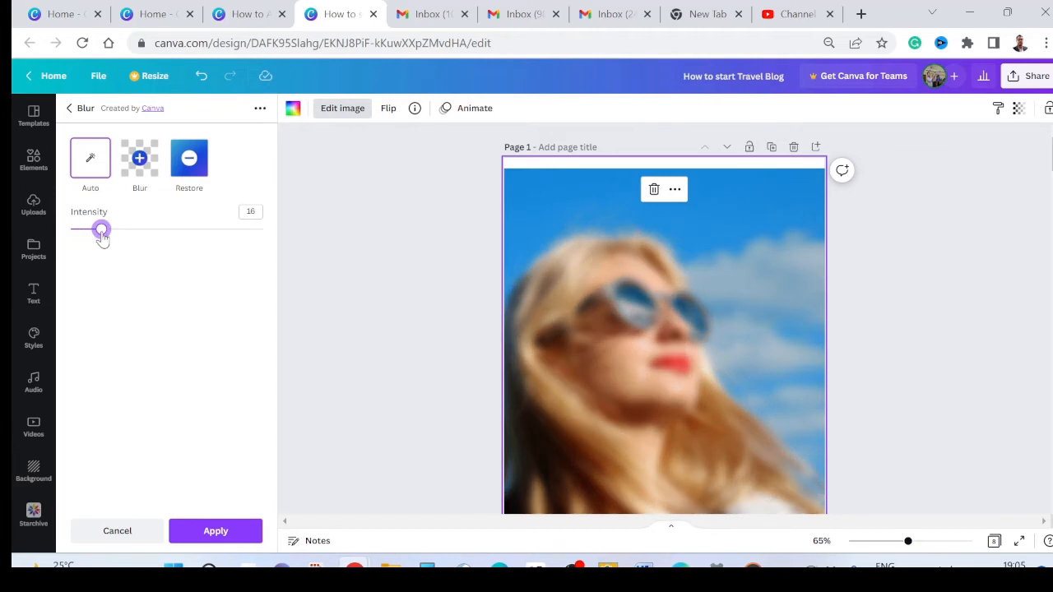
Step: Set up the manual Blur brush with intensity 20, spread 40 and brush size 60
left_click(140, 166)
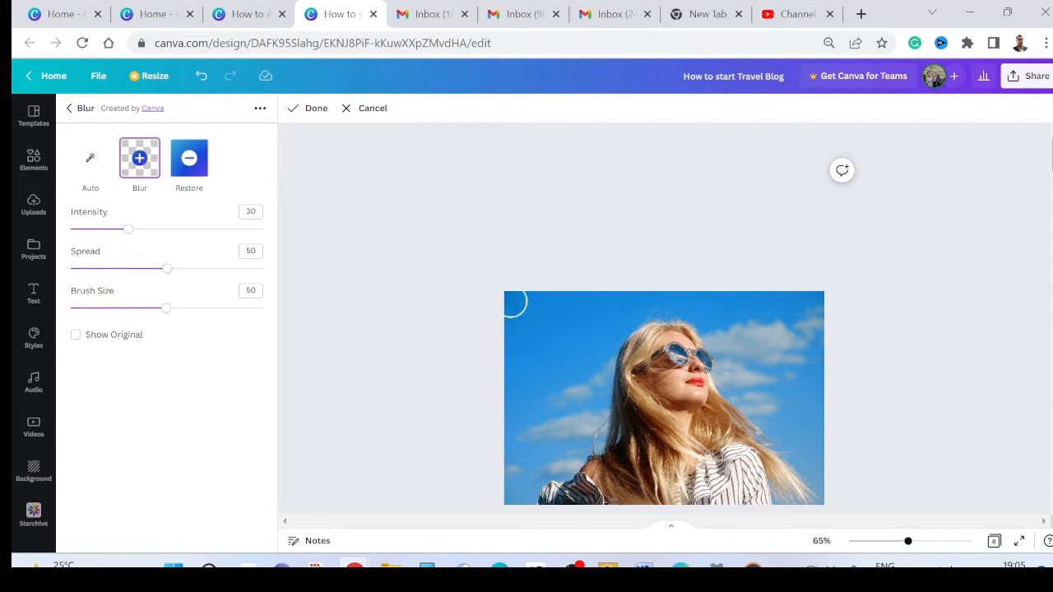
left_click_drag(165, 311, 182, 310)
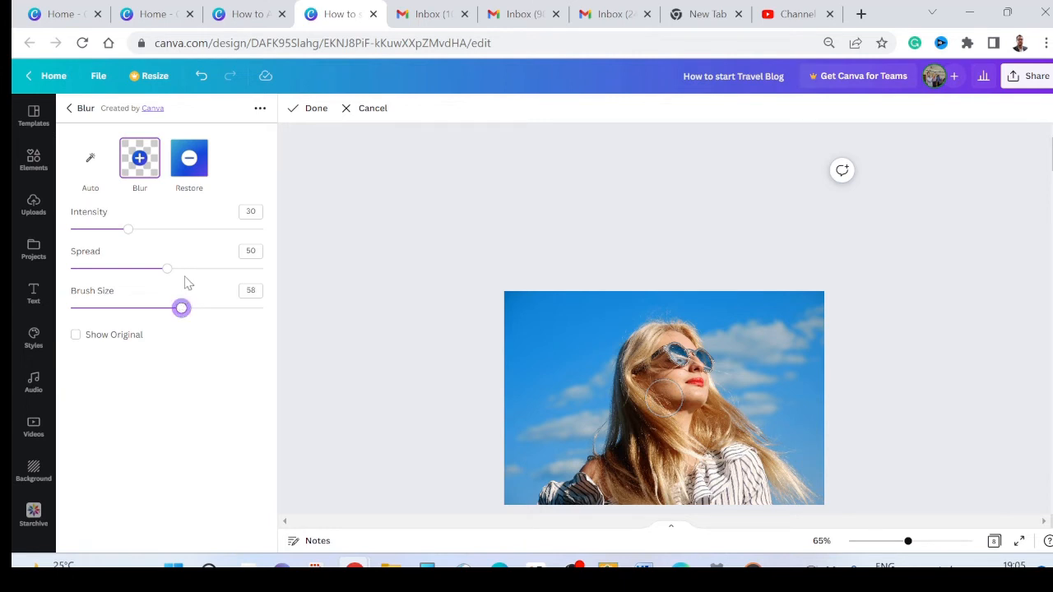
left_click_drag(167, 269, 148, 272)
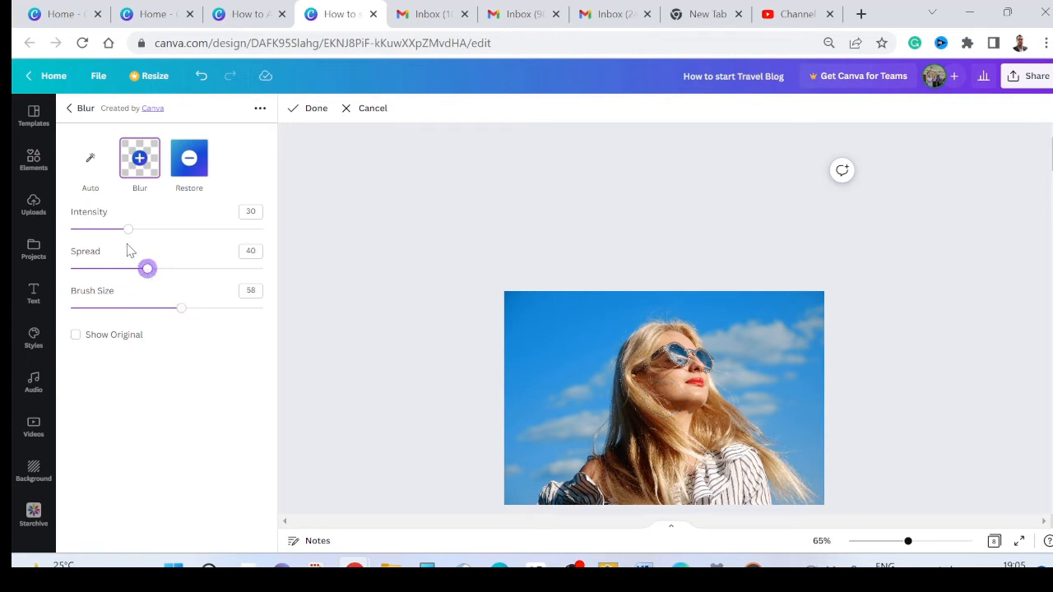
left_click_drag(127, 230, 115, 230)
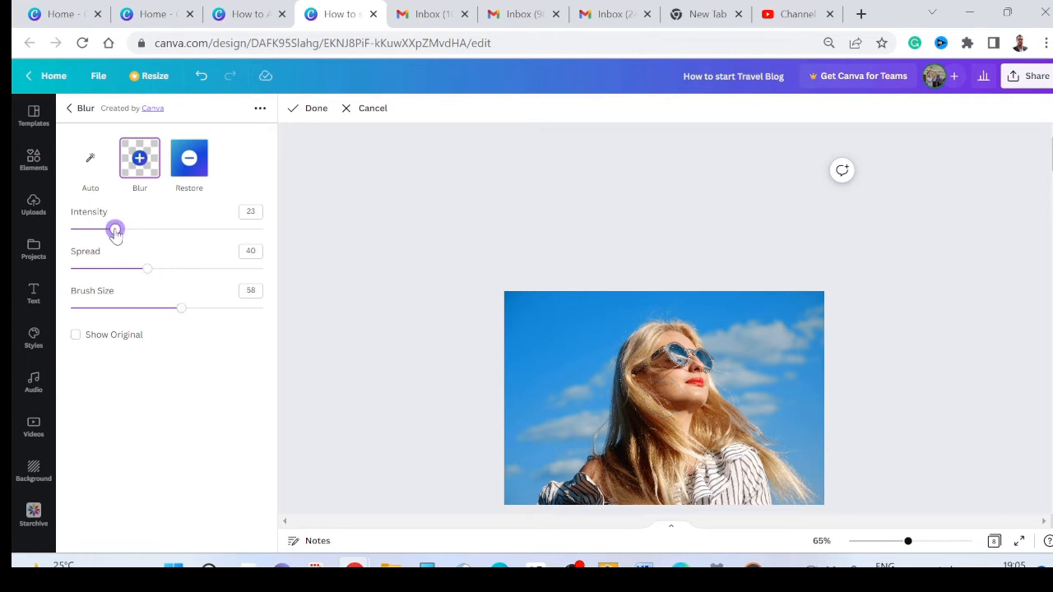
left_click(250, 211)
type("20")
left_click(247, 293)
type("60")
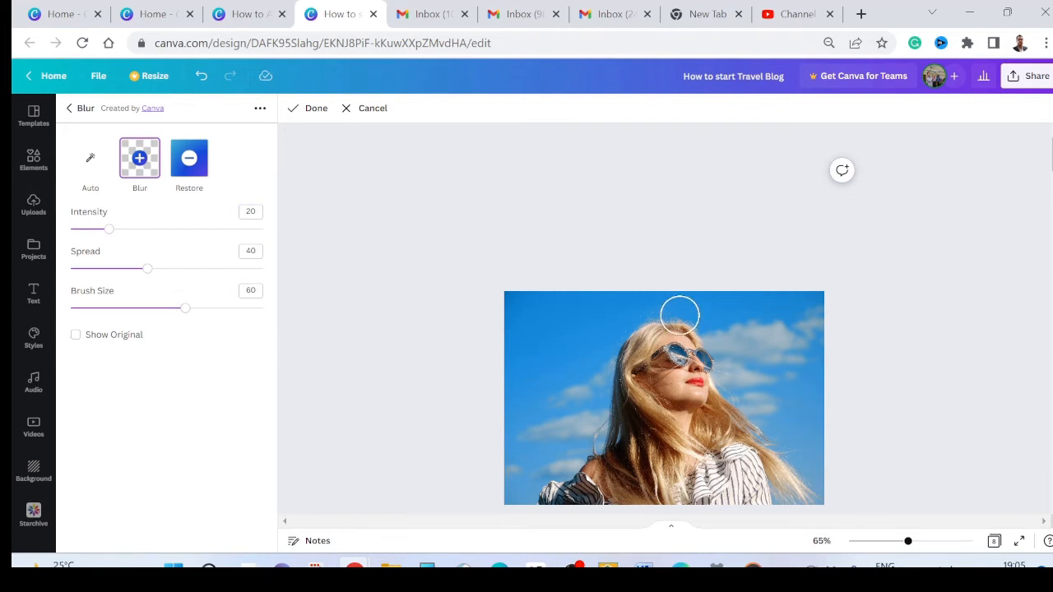
Step: Brush blur over the top of the woman's hair and the sky just above it, apply the effect and deselect the photo
mouse_move(681, 313)
left_mouse_down()
mouse_move(625, 328)
mouse_move(612, 346)
mouse_move(608, 297)
mouse_move(704, 293)
mouse_move(744, 304)
mouse_move(742, 321)
mouse_move(692, 323)
left_mouse_up()
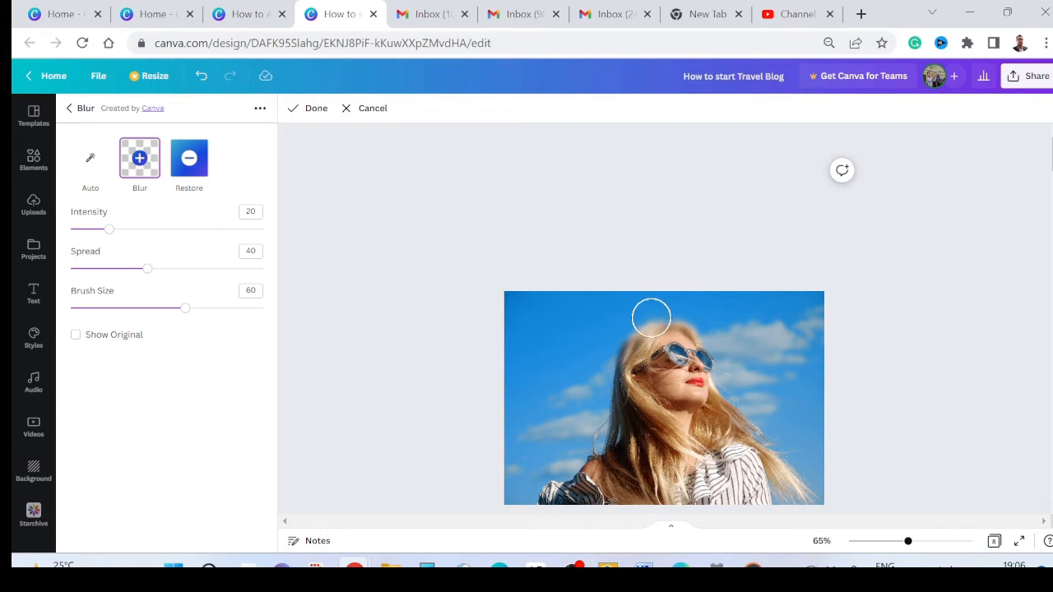
scroll(638, 338, "down", 5)
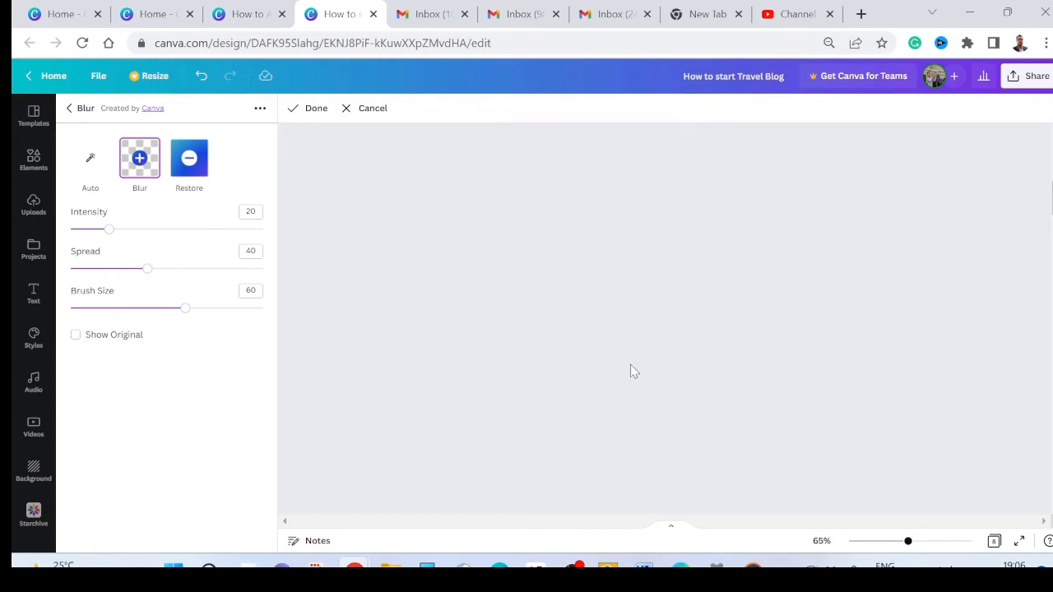
scroll(630, 366, "up", 3)
scroll(632, 367, "up", 3)
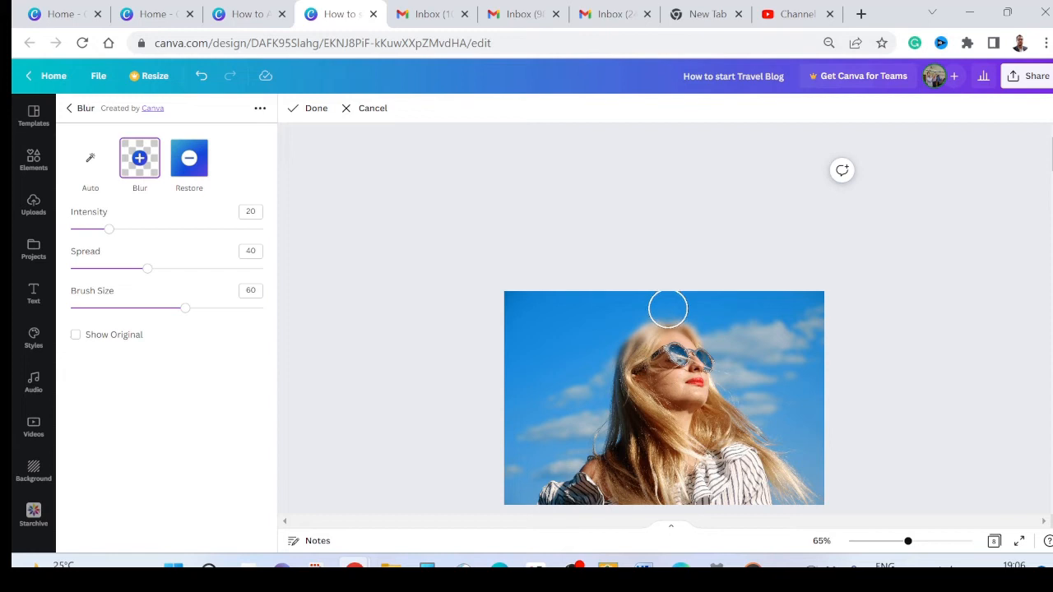
mouse_move(673, 310)
left_mouse_down()
mouse_move(604, 319)
mouse_move(603, 334)
mouse_move(632, 319)
mouse_move(723, 311)
left_mouse_up()
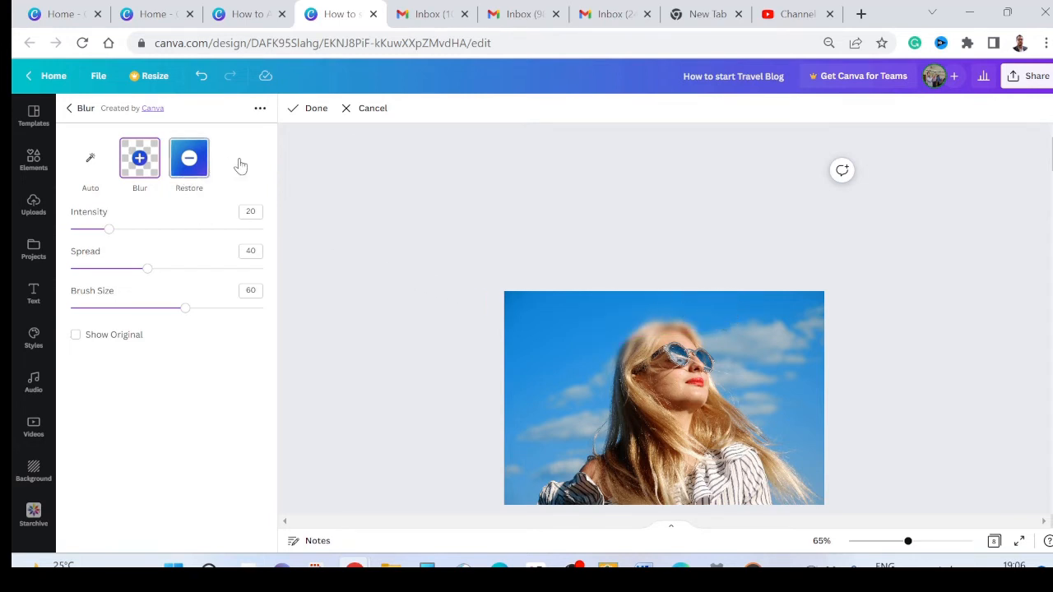
left_click(312, 110)
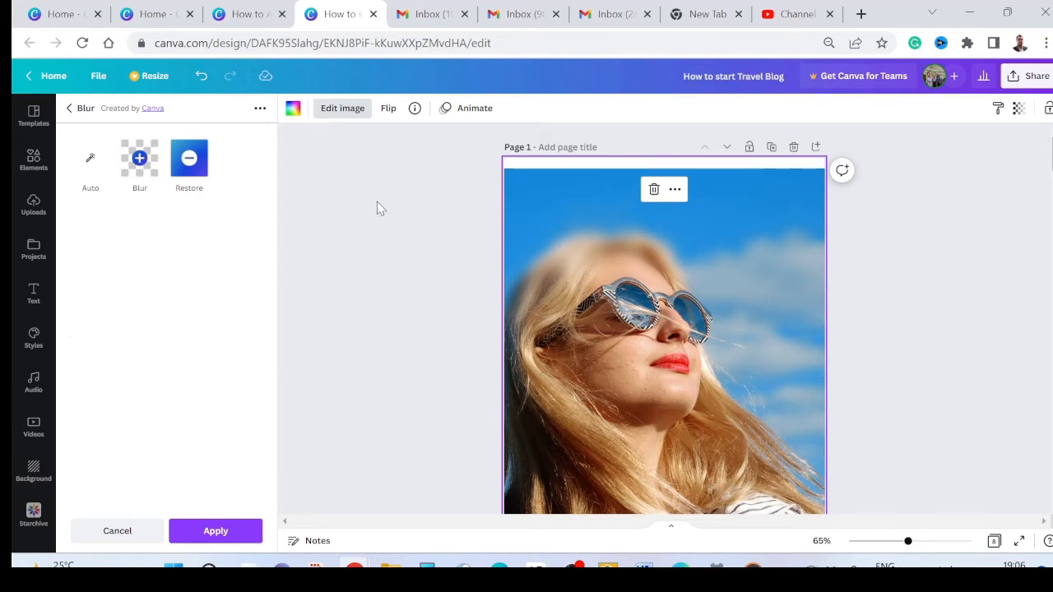
left_click(206, 532)
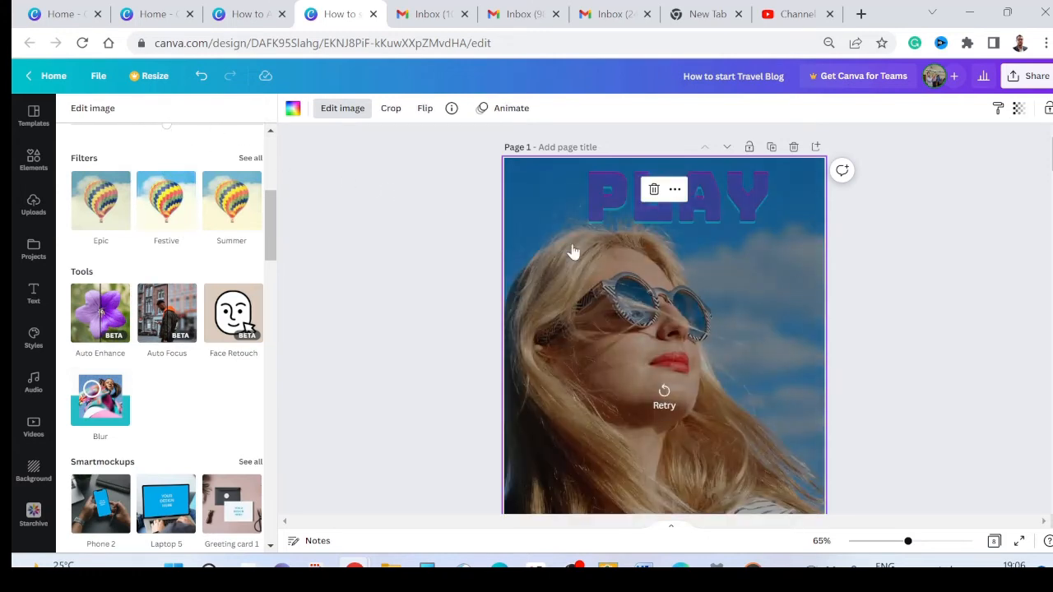
left_click(906, 294)
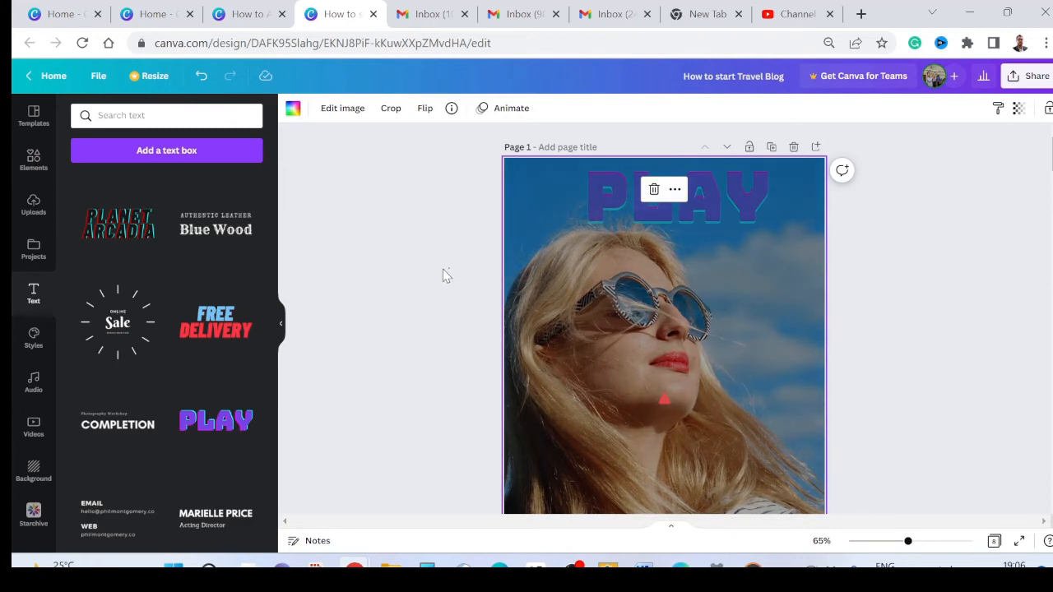
left_click(442, 270)
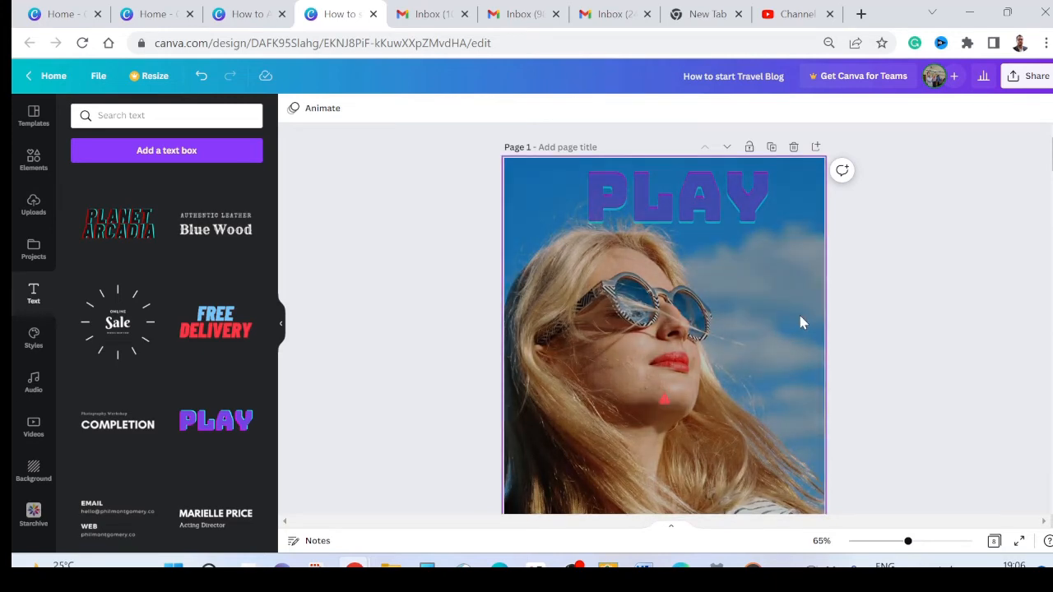
Step: Make the PLAY text on page 1 less transparent
left_click(706, 215)
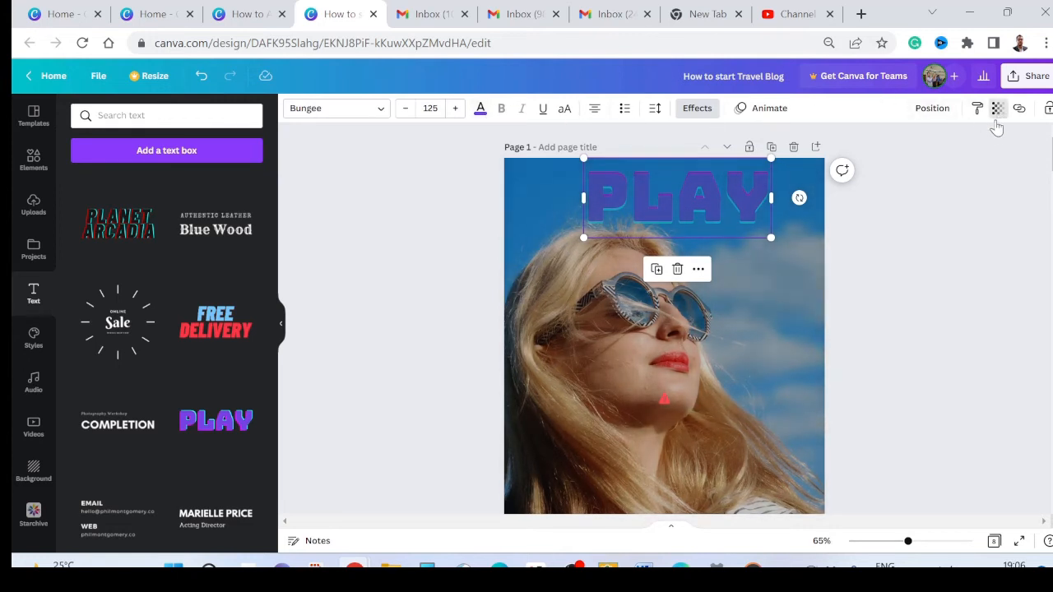
left_click(997, 111)
left_click_drag(947, 163, 973, 164)
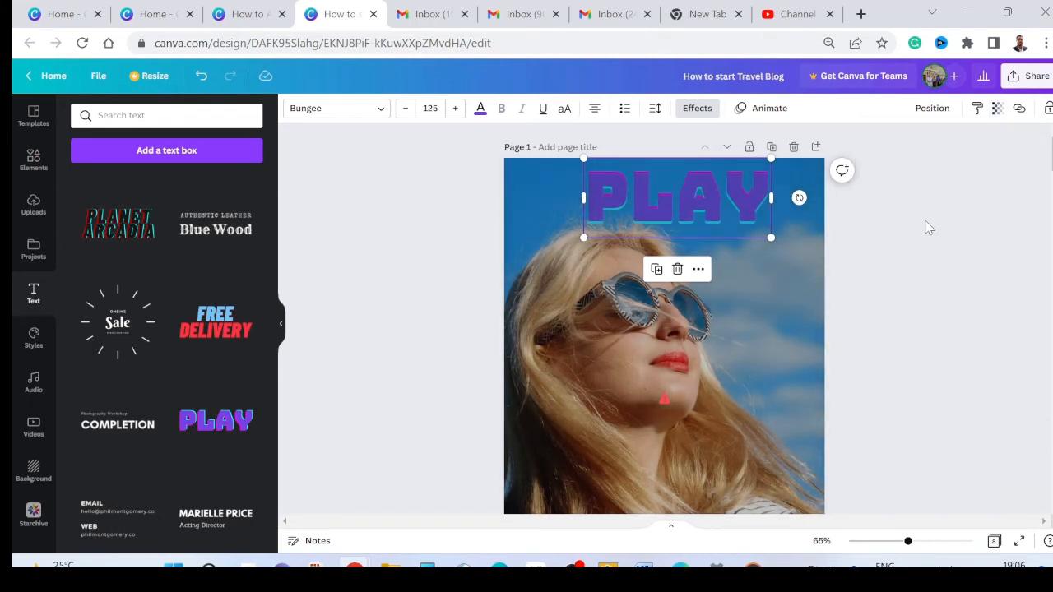
Step: Adjust the background photo to brightness 23, contrast -28 and saturation 11
left_click(780, 285)
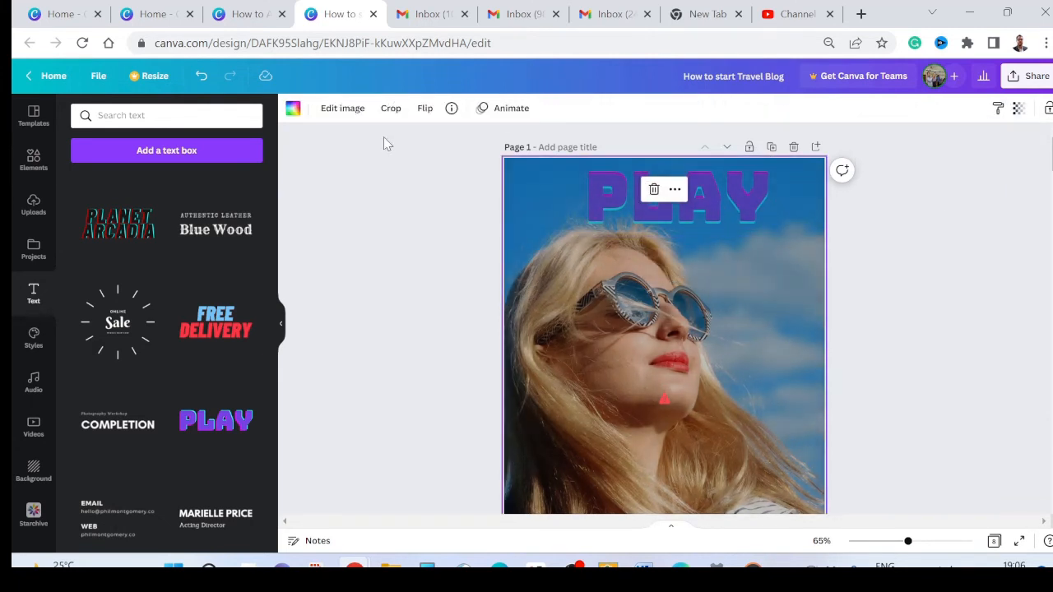
left_click(333, 111)
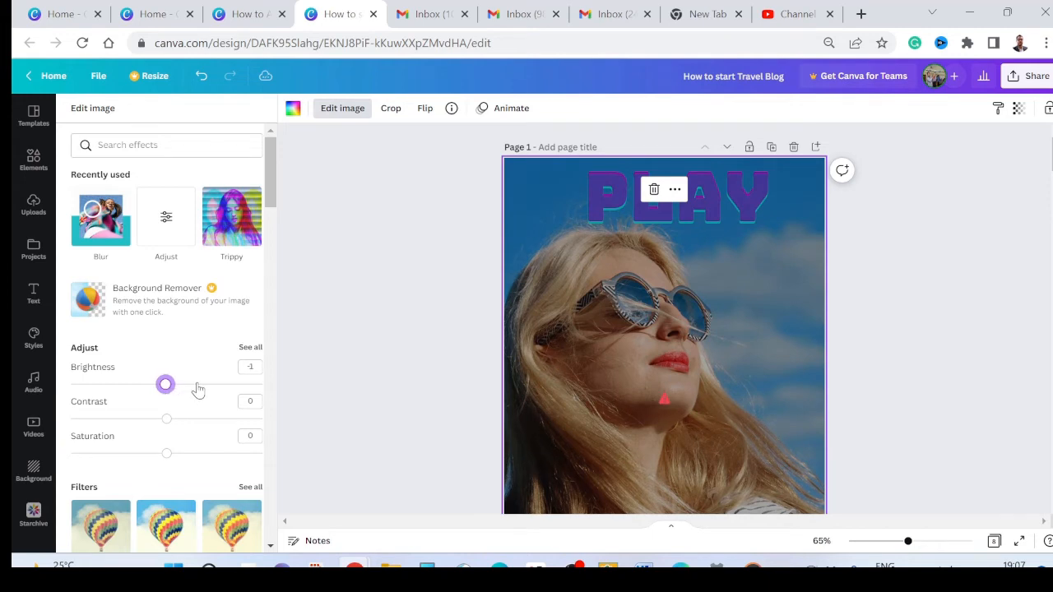
left_click(198, 386)
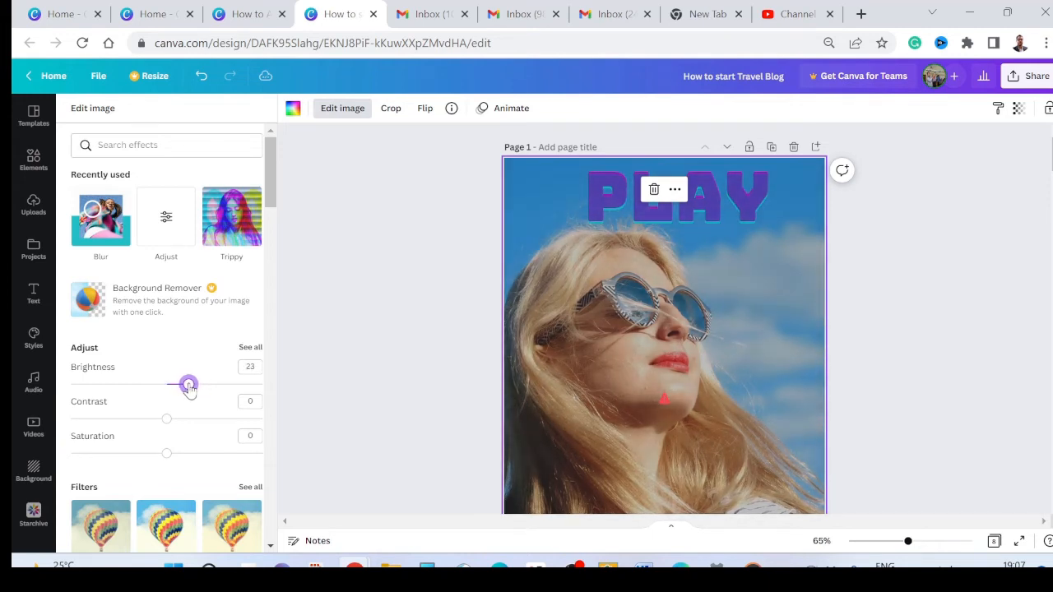
left_click_drag(164, 420, 140, 421)
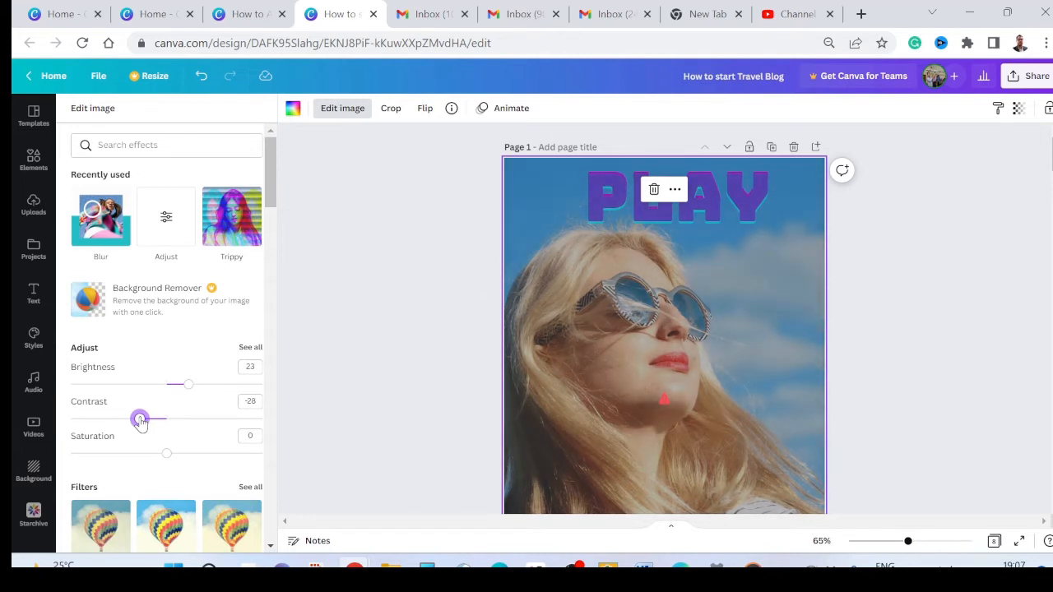
mouse_move(164, 455)
left_mouse_down()
mouse_move(188, 458)
mouse_move(177, 464)
left_mouse_up()
scroll(217, 350, "down", 2)
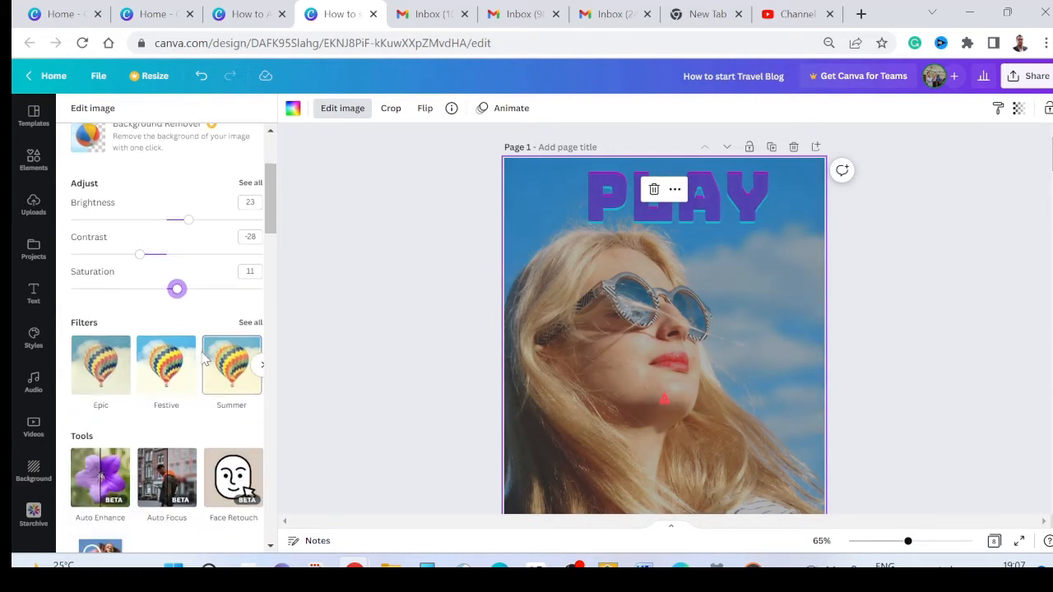
left_click(876, 275)
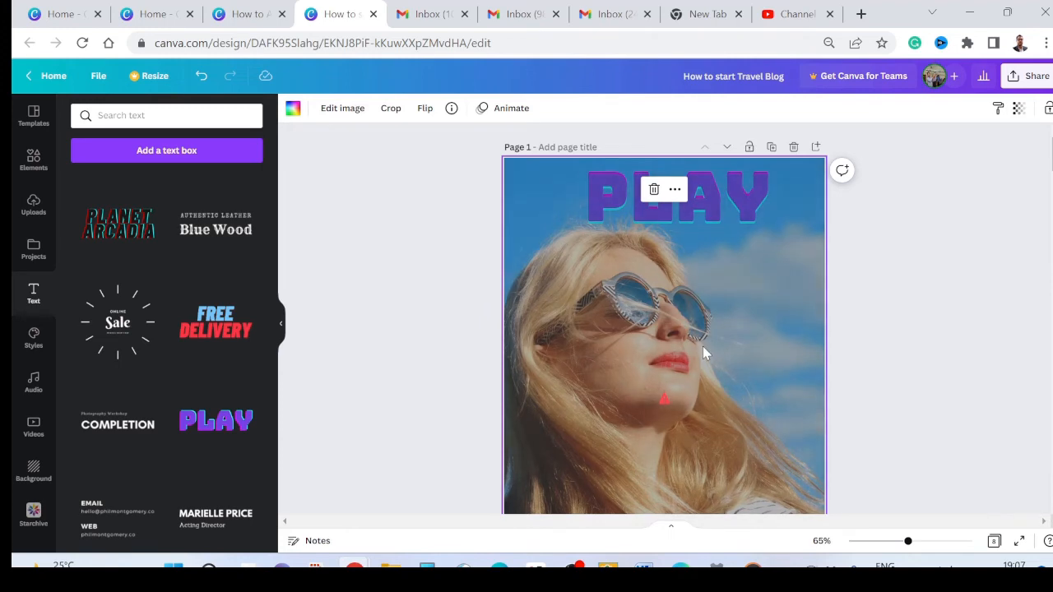
Step: Shift the background photo to the right within the page 1 frame so more sky shows behind the woman's hair
scroll(671, 382, "down", 5)
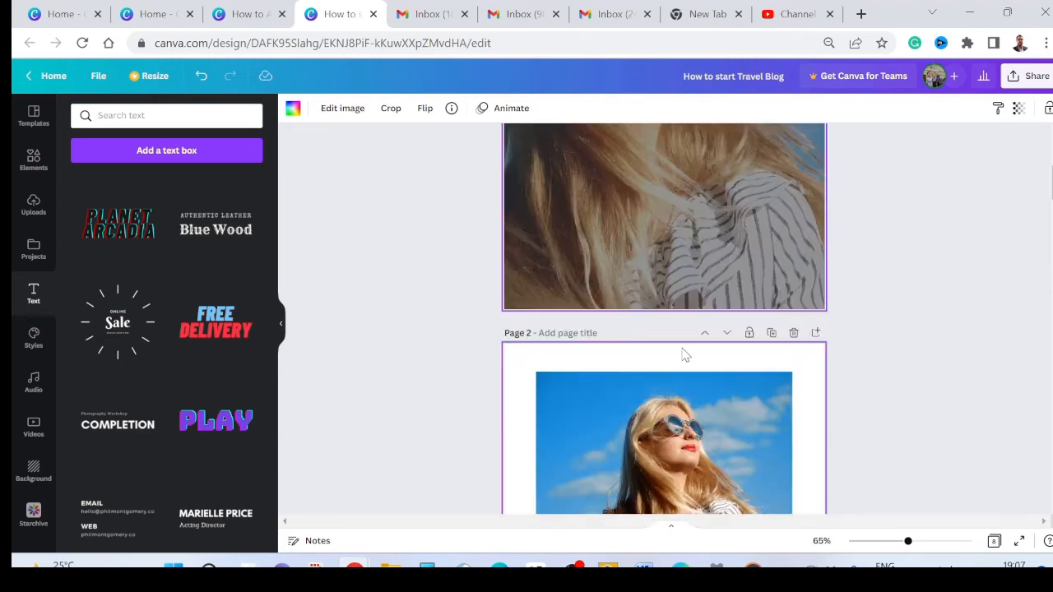
scroll(682, 352, "up", 4)
scroll(682, 347, "down", 1)
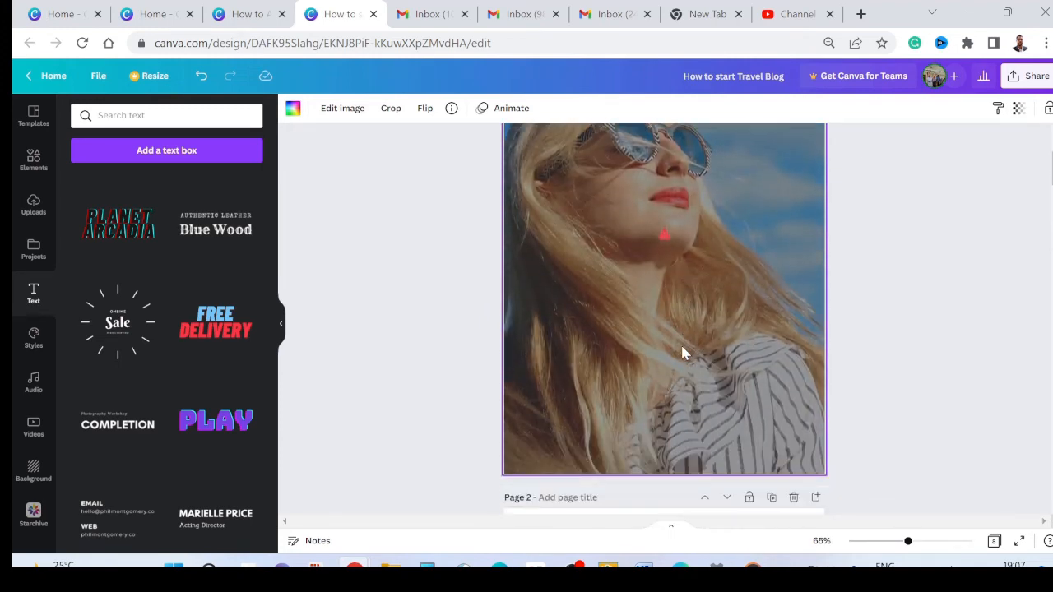
scroll(686, 344, "up", 1)
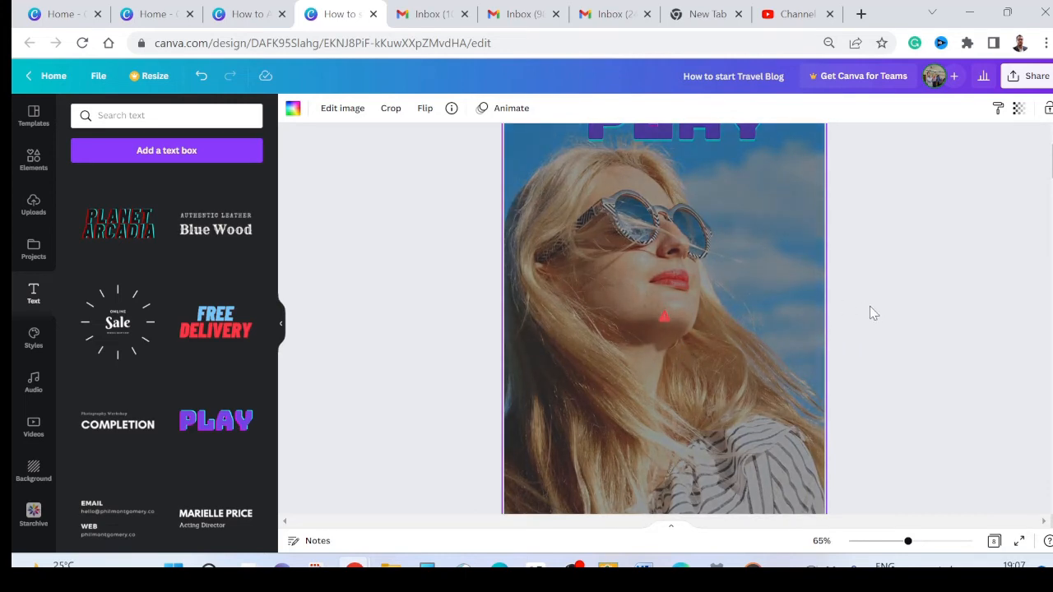
double_click(737, 306)
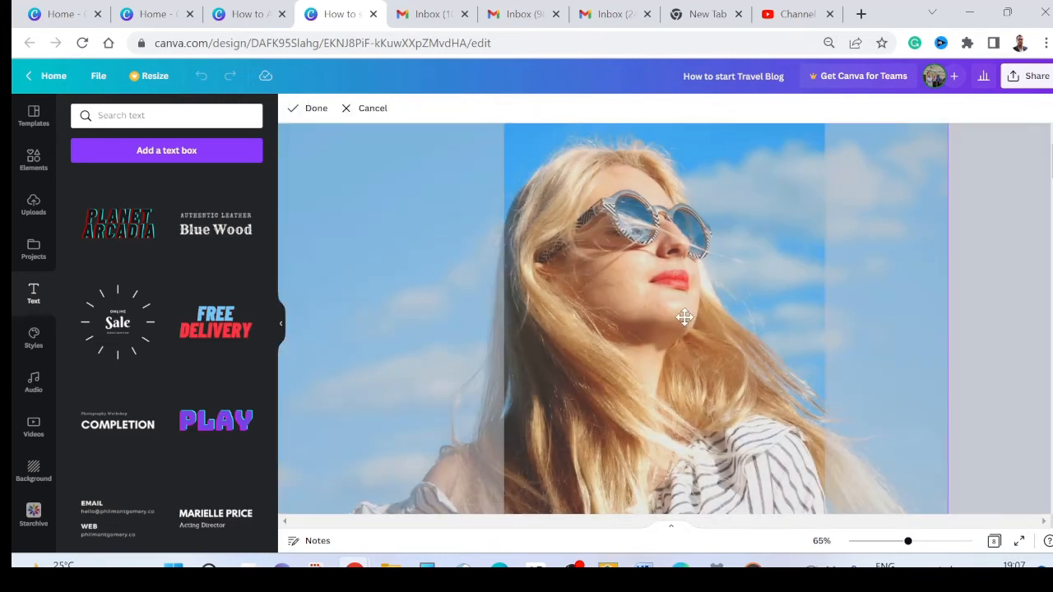
left_click_drag(663, 321, 733, 328)
left_click(1041, 237)
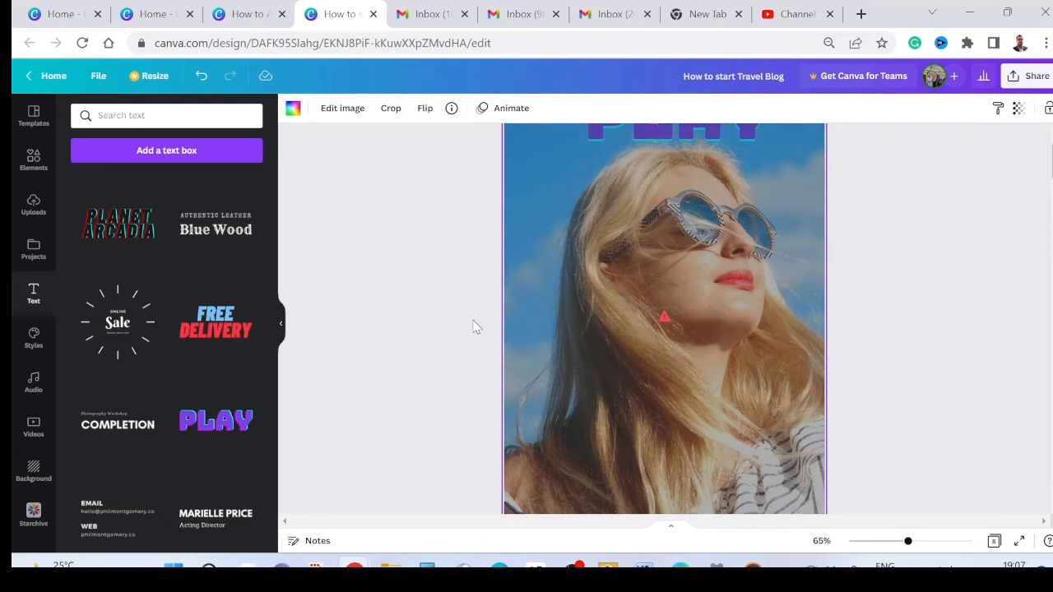
scroll(574, 305, "up", 2)
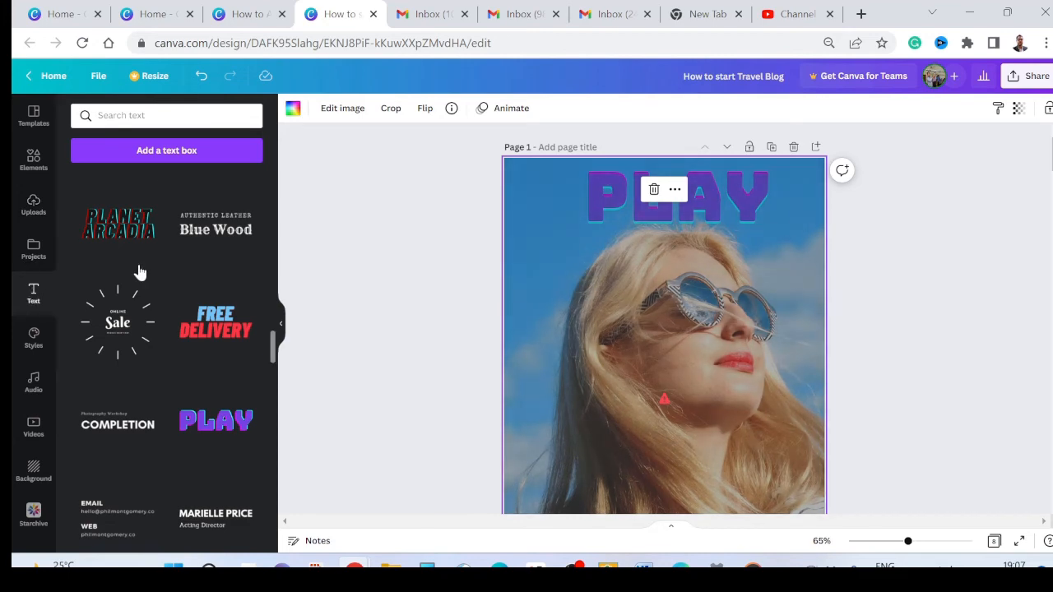
Step: Add a subheading text box to page 1, placed over the woman's hair at cheek height
scroll(137, 274, "down", 10)
scroll(138, 277, "up", 10)
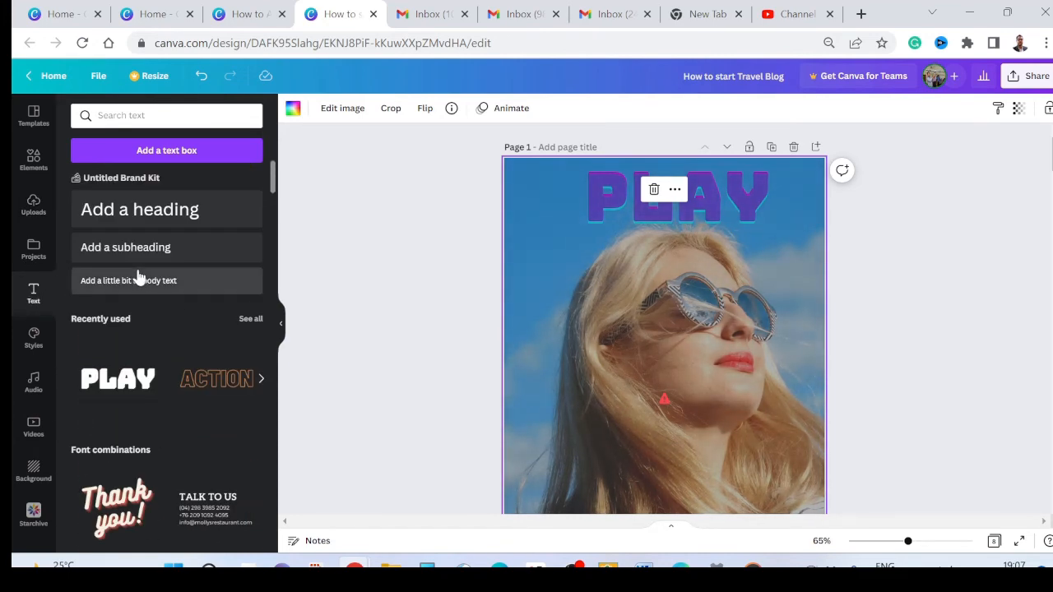
left_click_drag(111, 255, 553, 353)
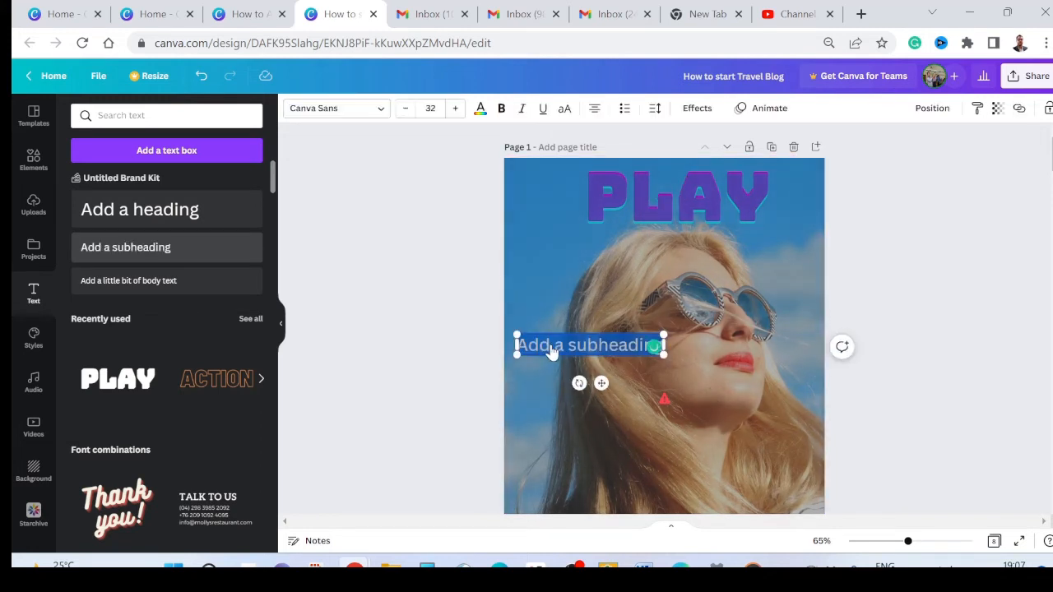
Step: Try to apply the uploaded Butterfly Regular font to the subheading
left_click(383, 110)
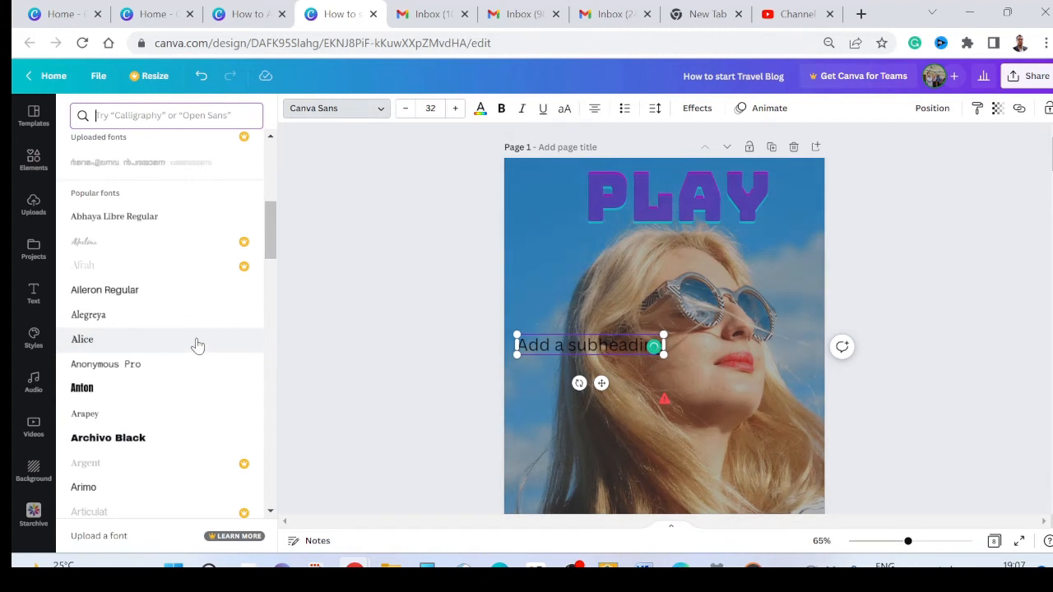
scroll(198, 346, "up", 2)
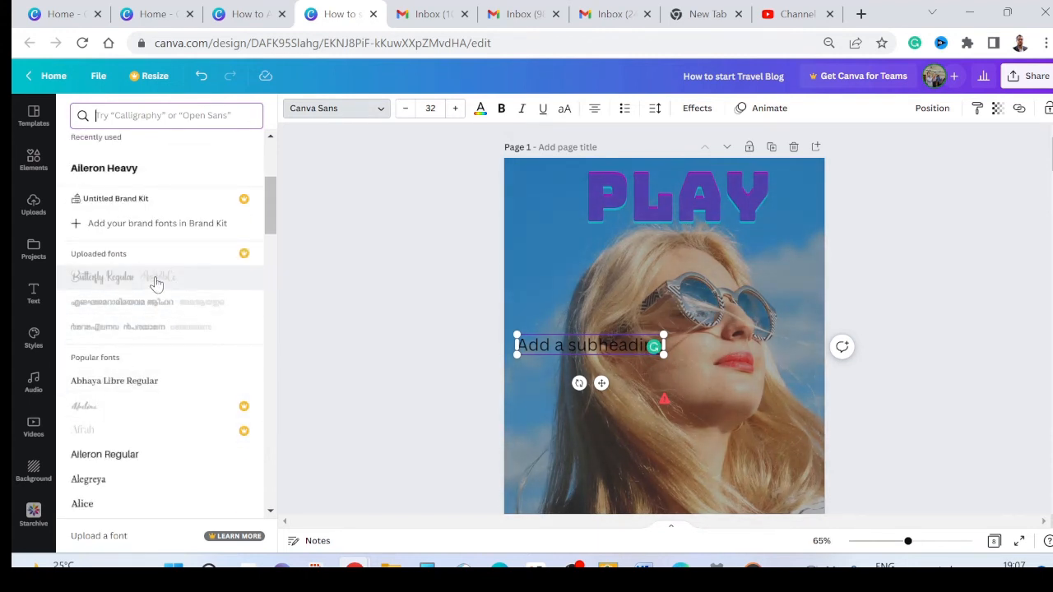
left_click(157, 280)
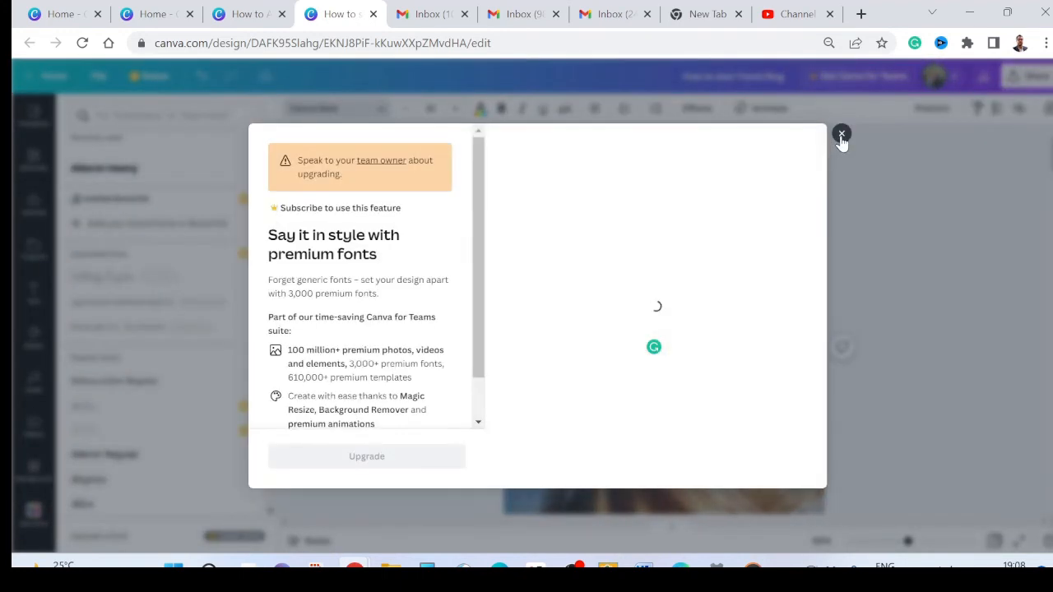
key("Escape")
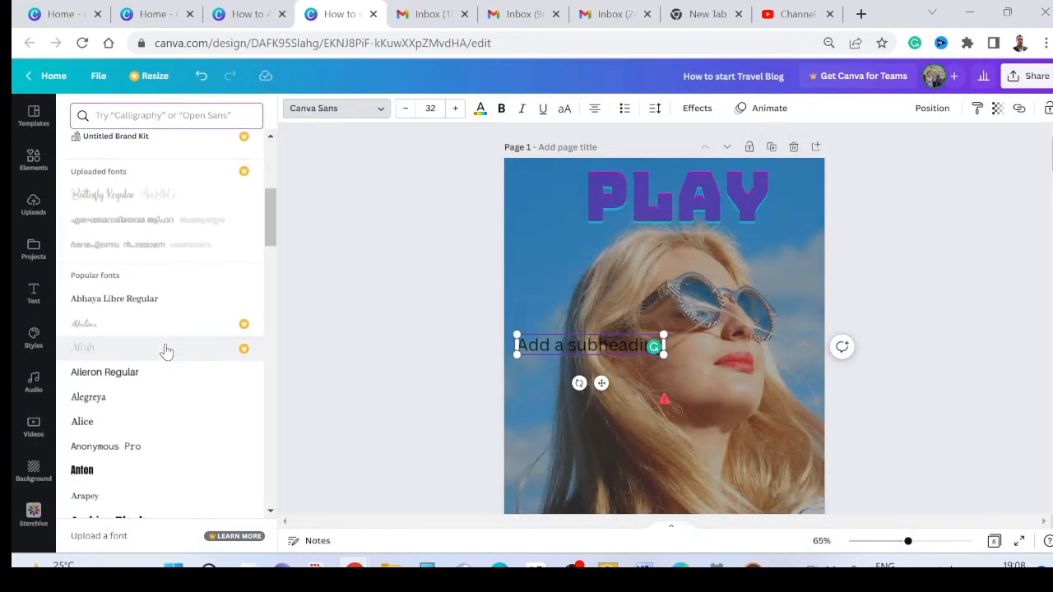
Step: Set the subheading's font to Bukhari Script
scroll(167, 349, "down", 2)
scroll(165, 354, "down", 2)
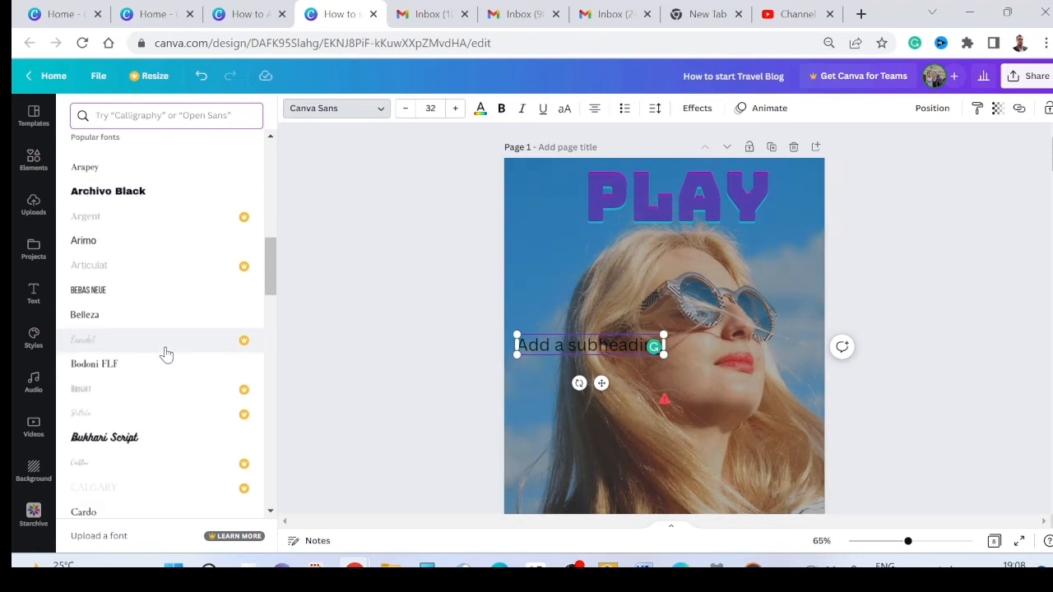
scroll(164, 362, "down", 1)
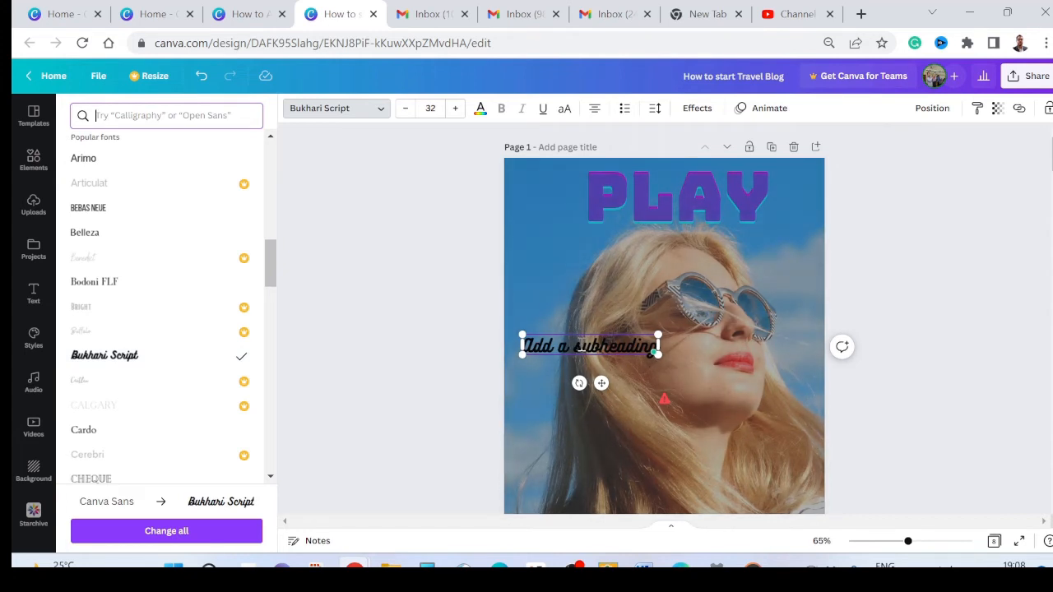
left_click(584, 347)
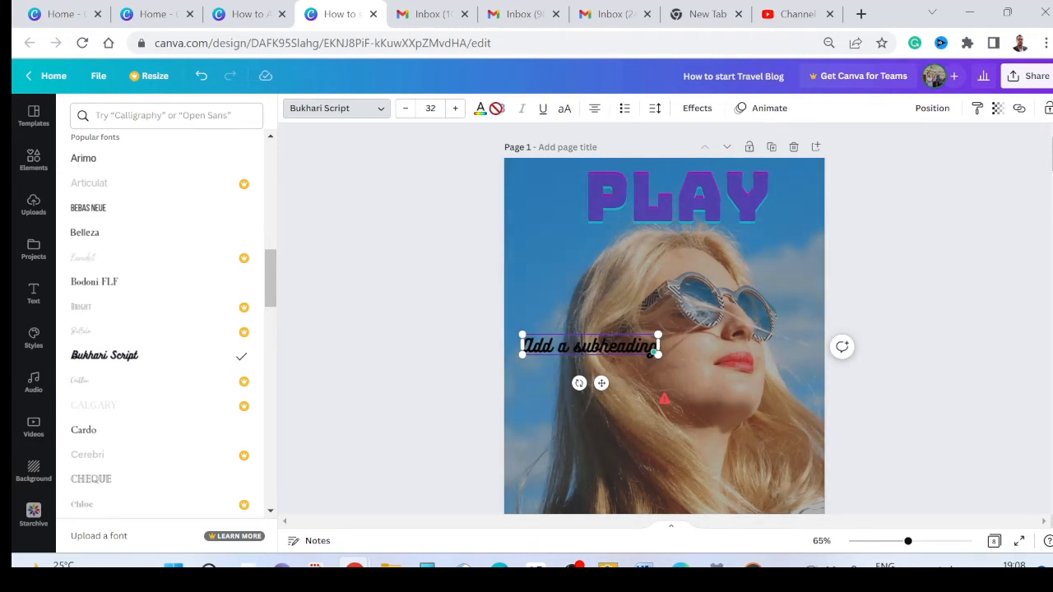
Step: Color the subheading text white and widen its letter spacing
left_click(481, 109)
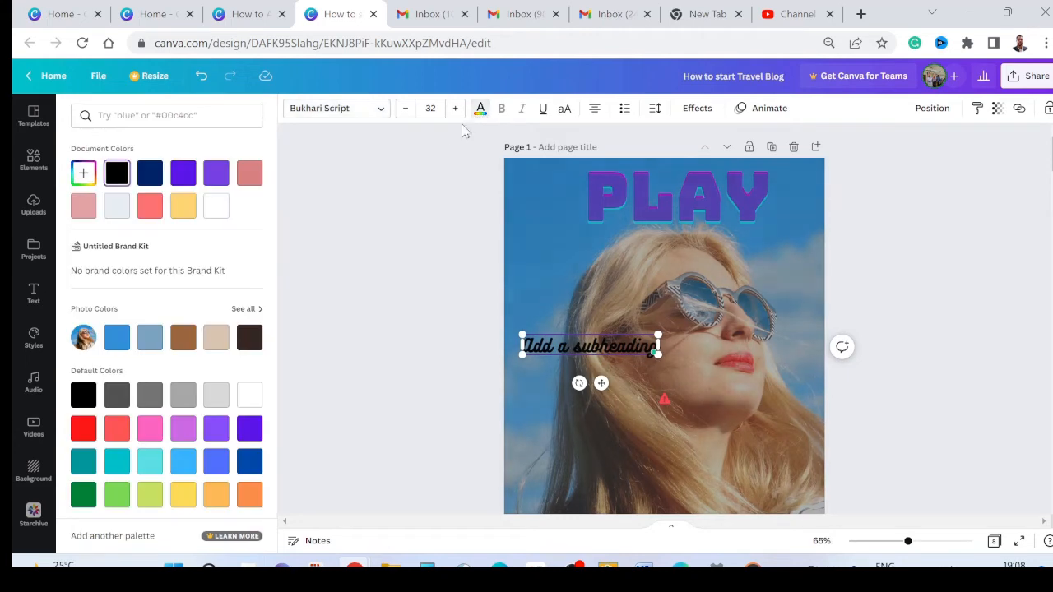
left_click(217, 208)
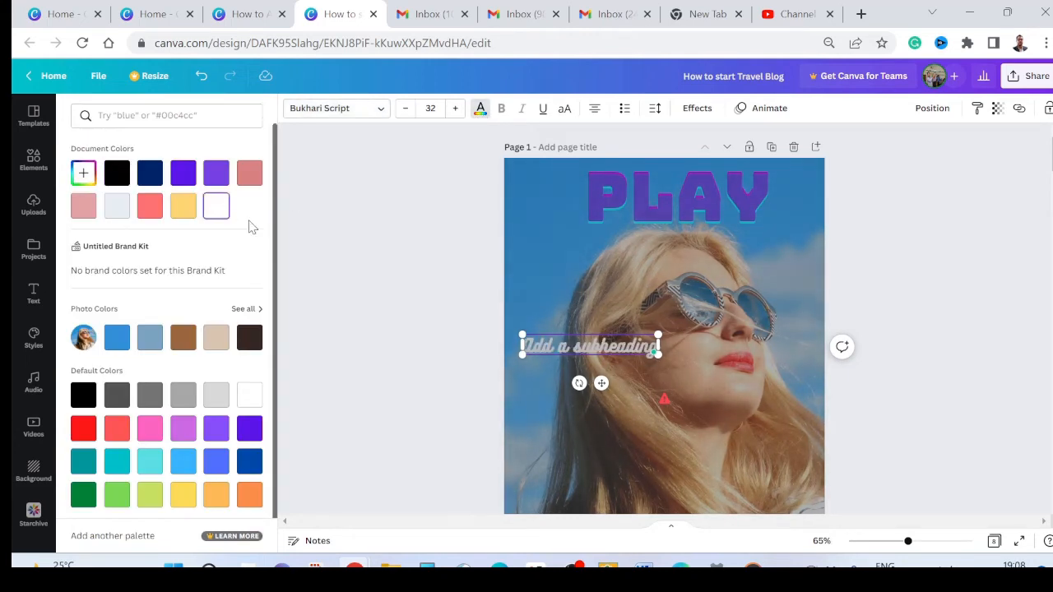
left_click(655, 108)
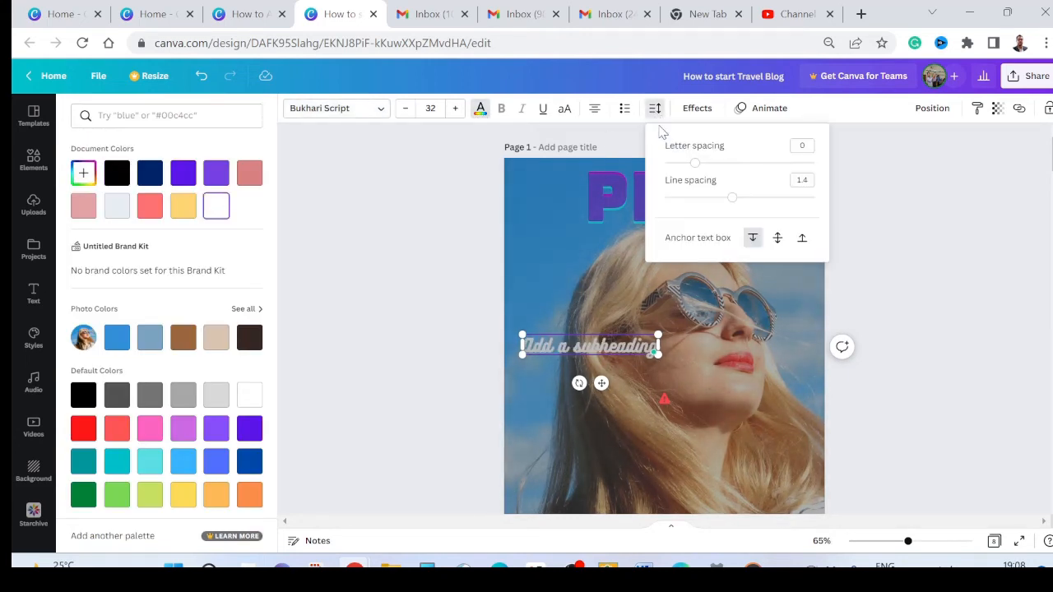
left_click_drag(698, 167, 744, 200)
left_click(882, 209)
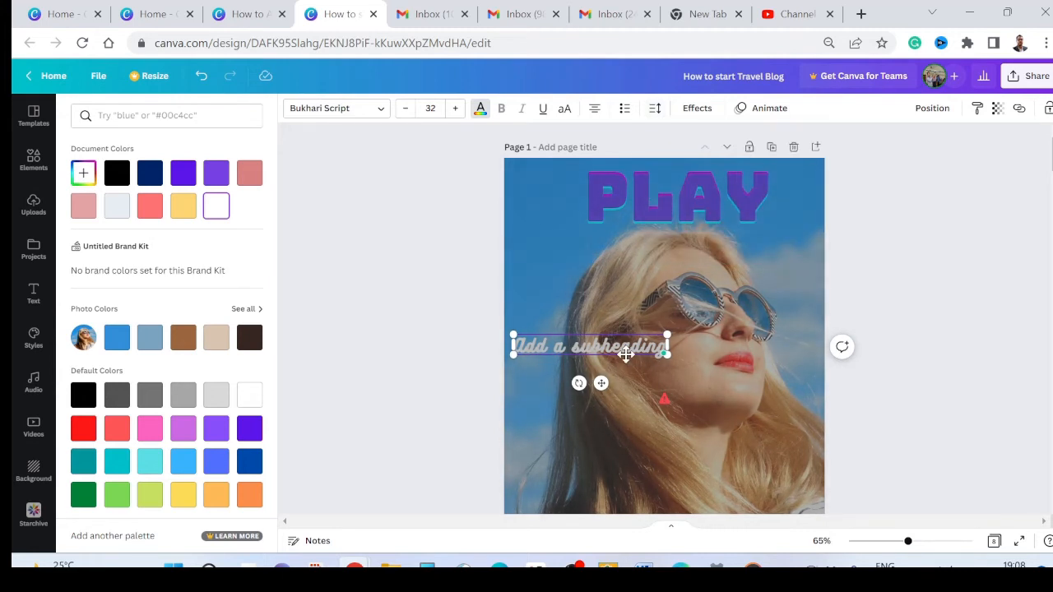
Step: Rotate the subheading to vertical, reading upward, and move it onto the sky near the photo's left edge
left_click_drag(579, 385, 626, 351)
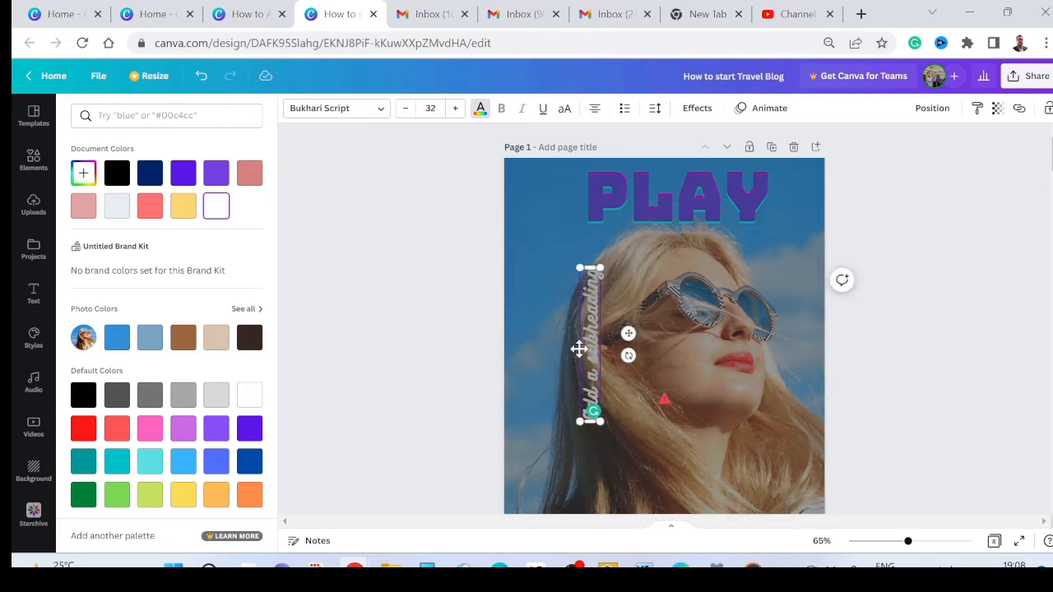
double_click(586, 356)
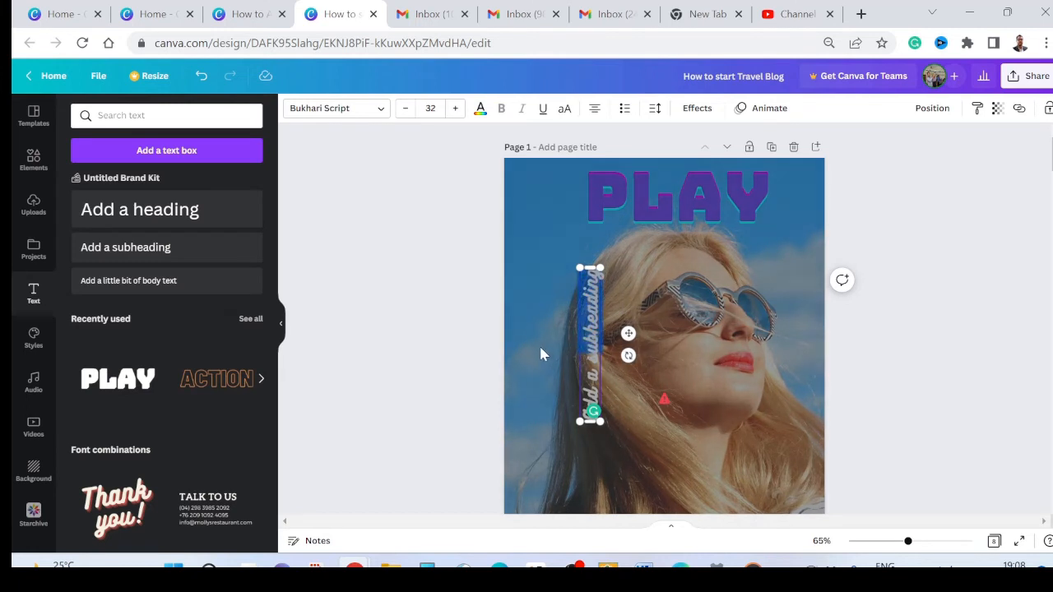
left_click(539, 349)
left_click_drag(583, 366, 525, 353)
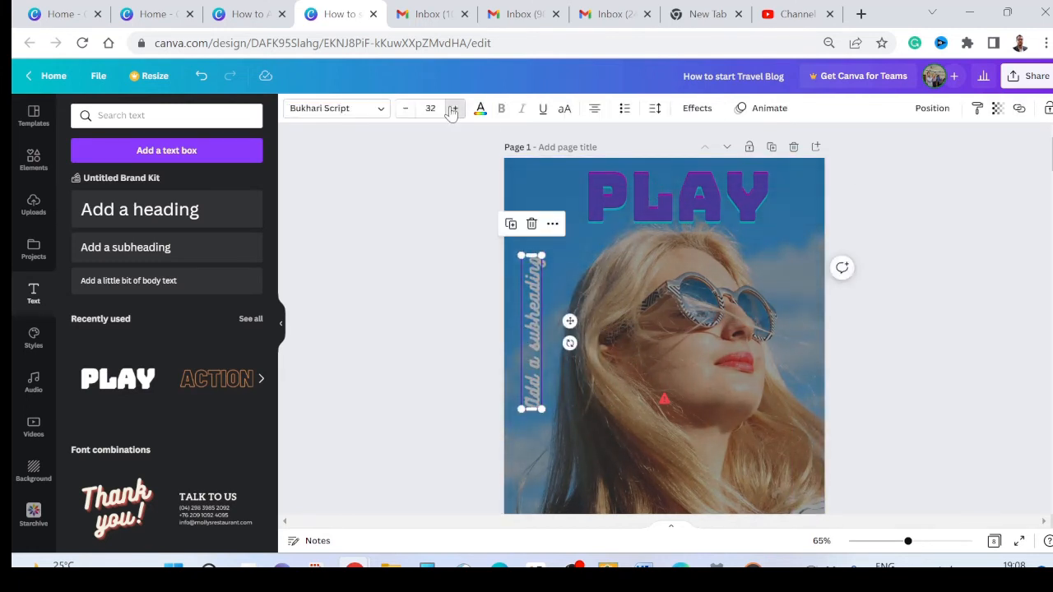
Step: Enlarge the vertical subheading to size 45, lengthen its box to fit one line, and align it along the photo's left edge
left_click(454, 108)
left_click(454, 107)
left_click(453, 108)
left_click(453, 107)
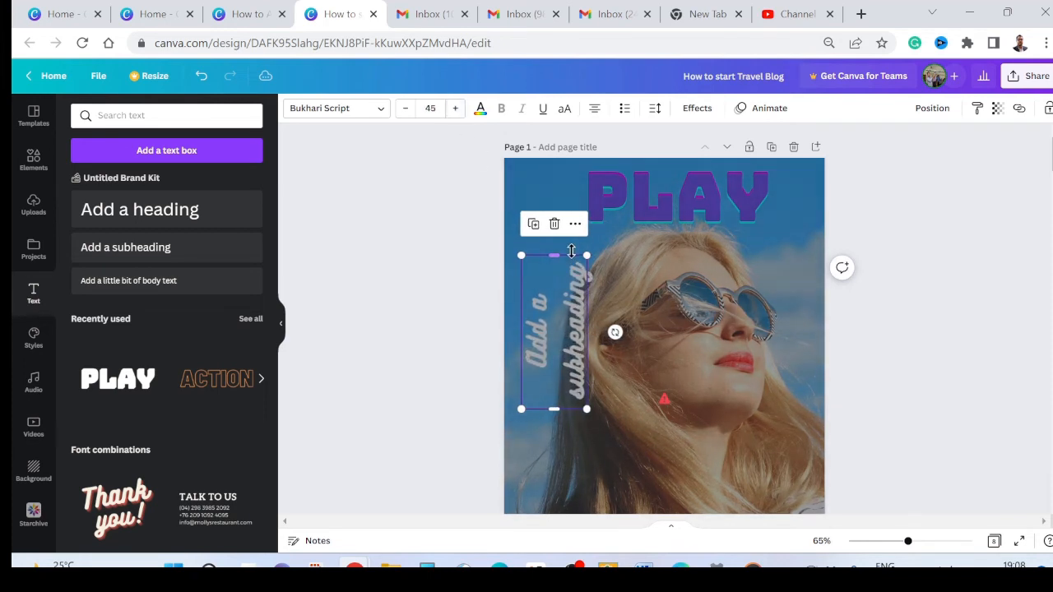
left_click_drag(555, 253, 547, 178)
left_click_drag(537, 370, 528, 449)
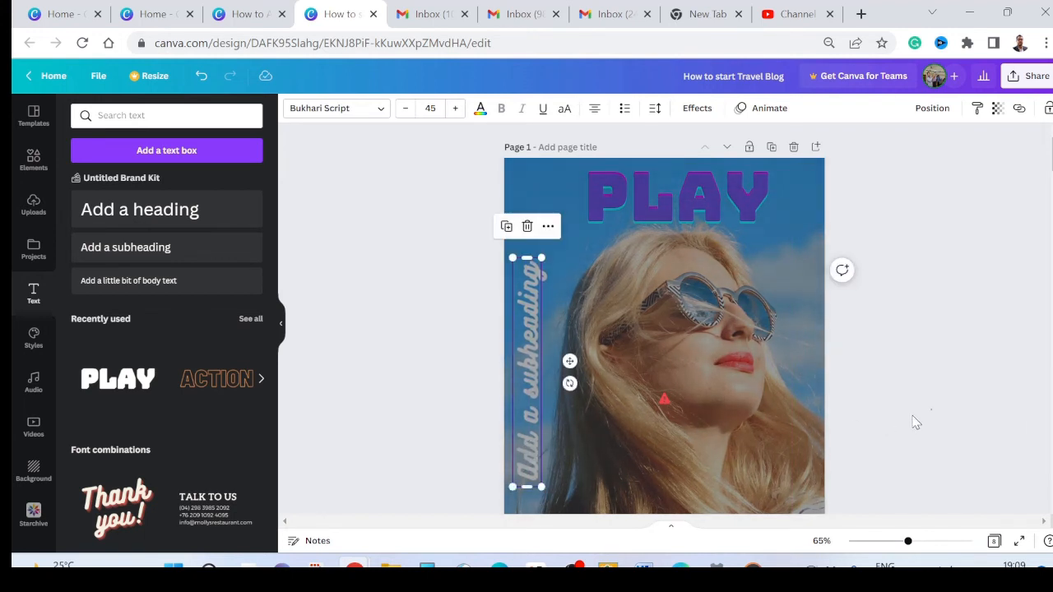
left_click(915, 421)
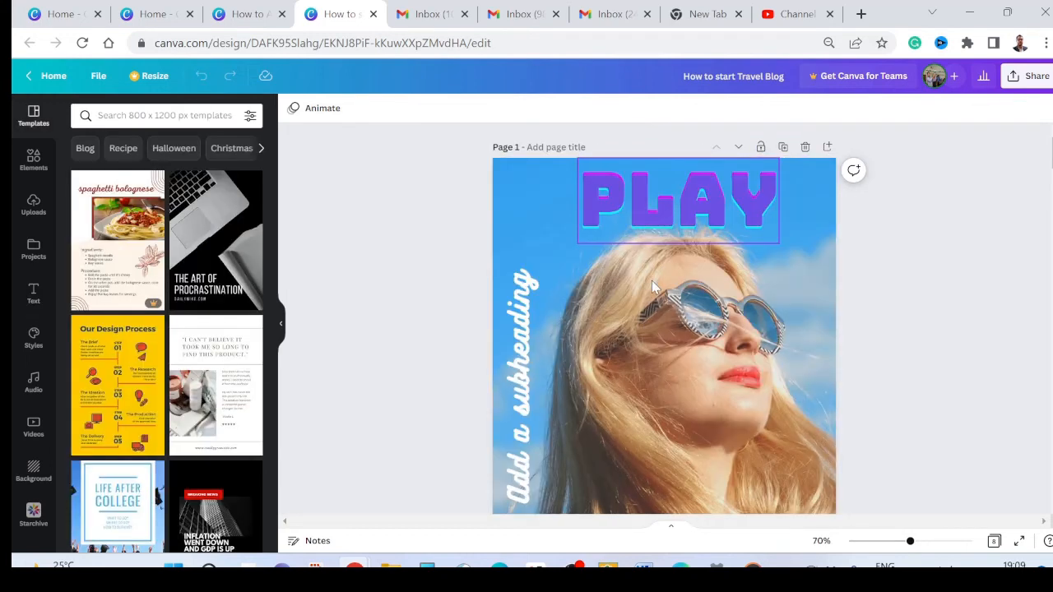
Step: Reduce the PLAY text on page 1 to font size 110
scroll(654, 283, "down", 3)
scroll(655, 304, "up", 2)
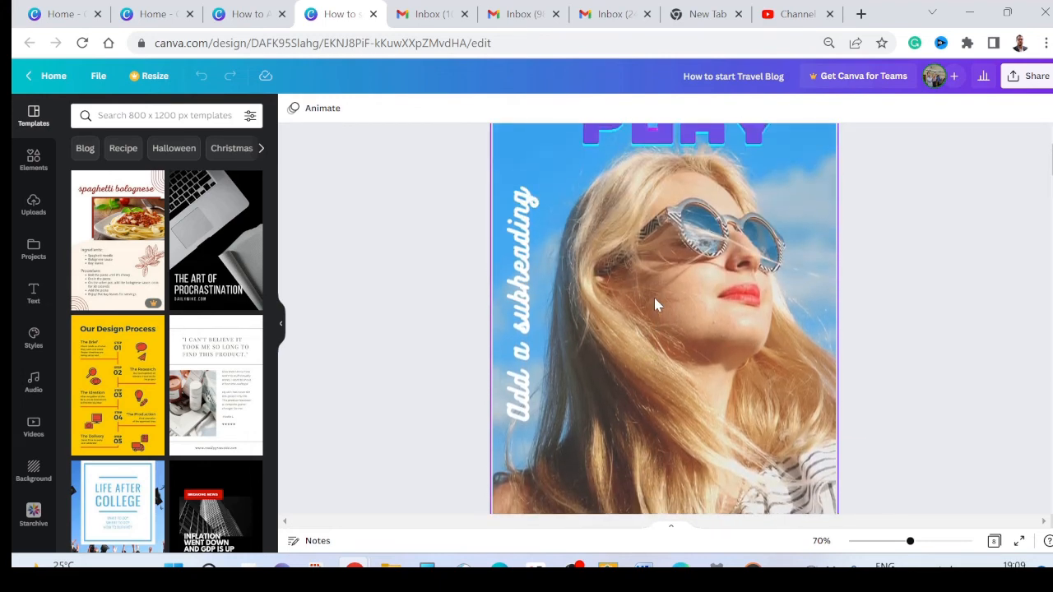
scroll(655, 305, "up", 1)
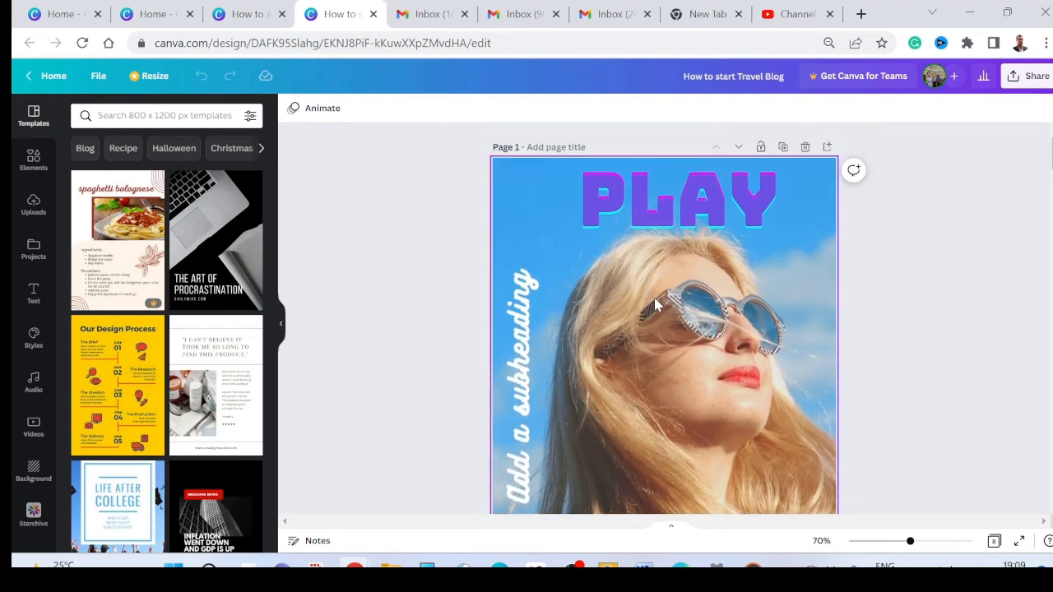
left_click(667, 217)
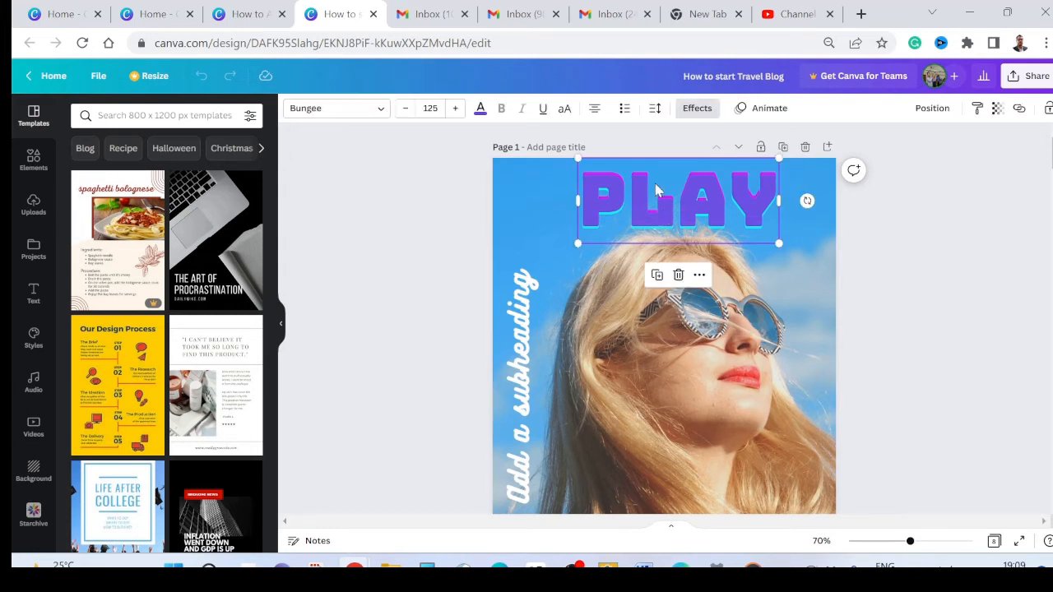
left_click(408, 112)
left_click(407, 112)
left_click(407, 112)
left_click(408, 112)
left_click(407, 109)
left_click(407, 110)
left_click(406, 110)
left_click(407, 110)
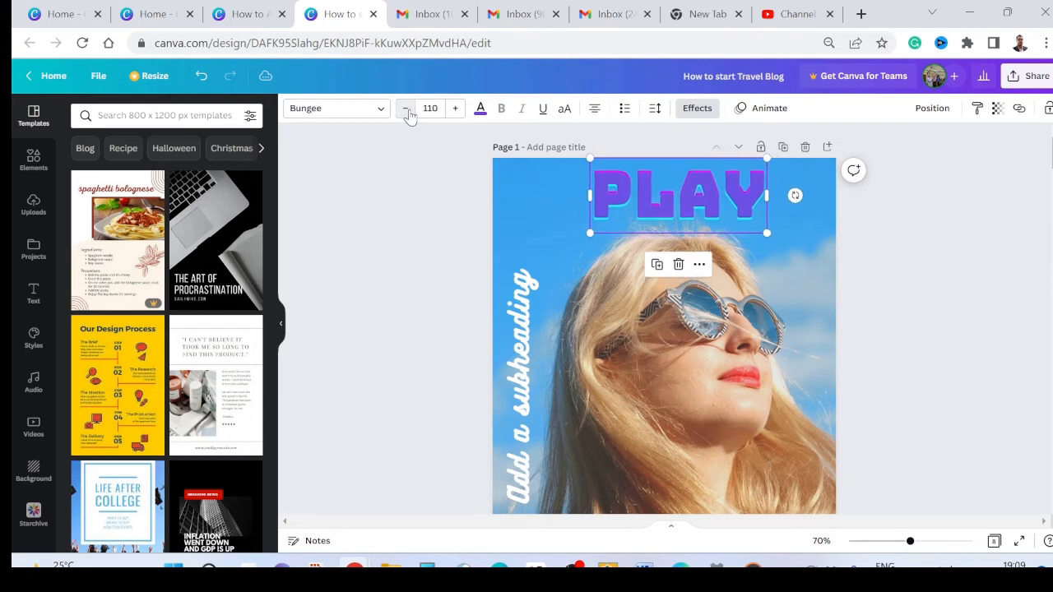
Step: Adjust the PLAY text's Glitch effect to offset 34 and direction 79
left_click(697, 109)
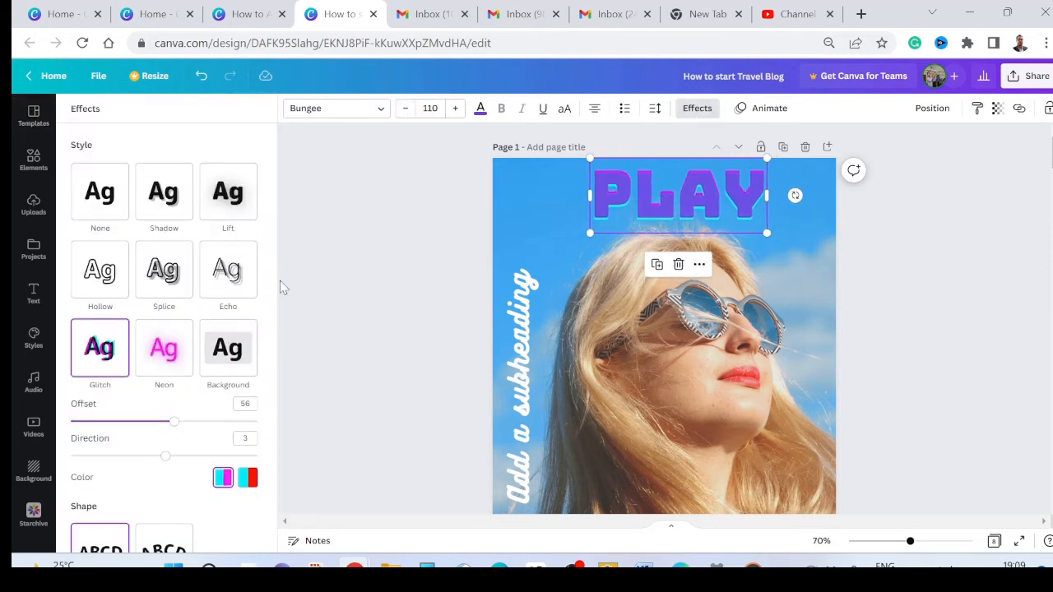
left_click_drag(174, 423, 121, 456)
left_click_drag(103, 456, 205, 459)
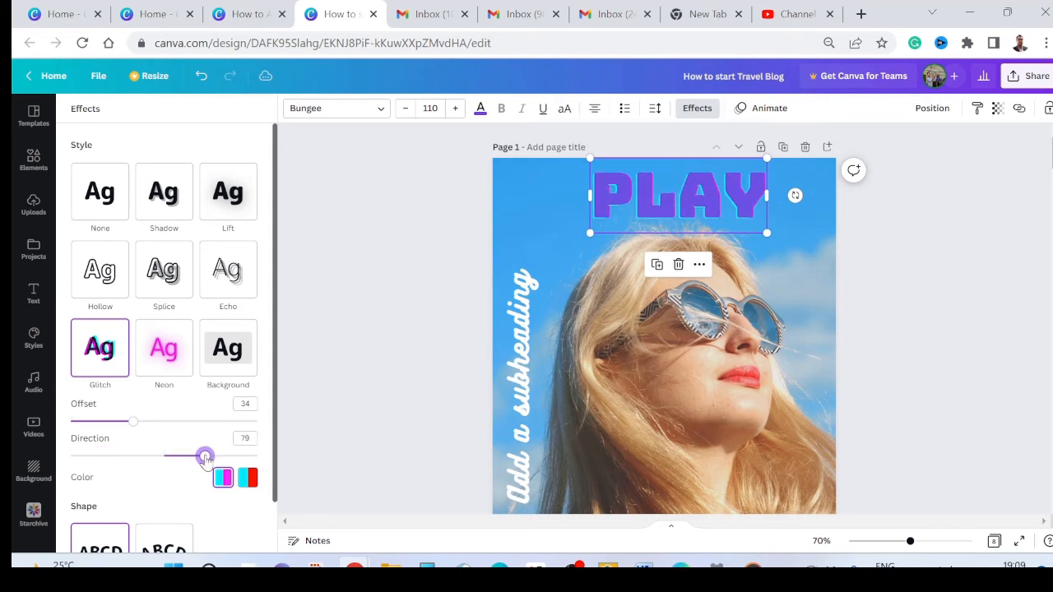
Step: Move the PLAY text slightly down so it sits just above the woman's hair, and deselect it
scroll(265, 370, "down", 1)
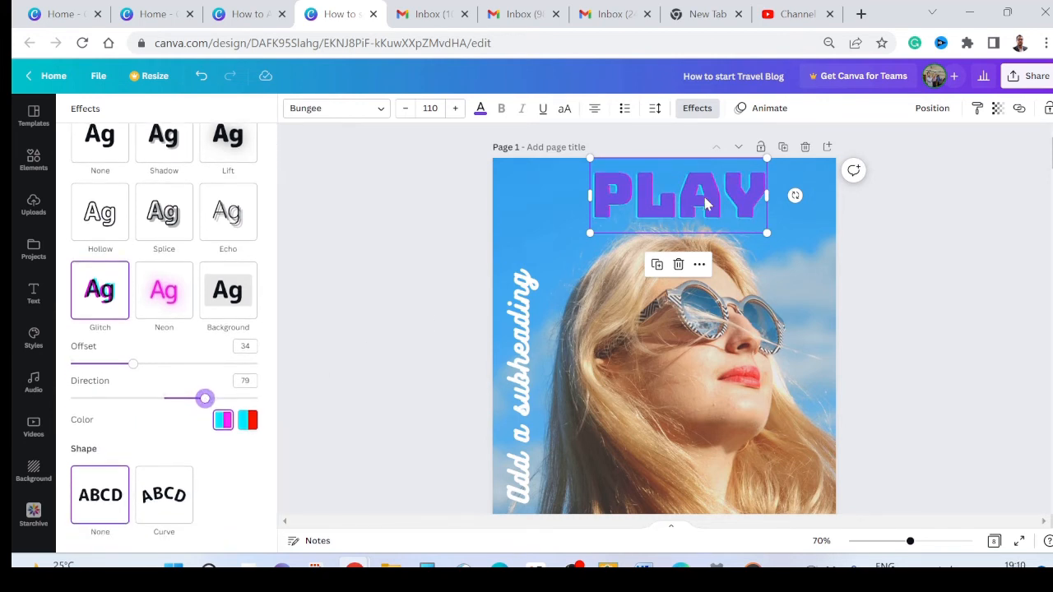
left_click_drag(703, 198, 700, 202)
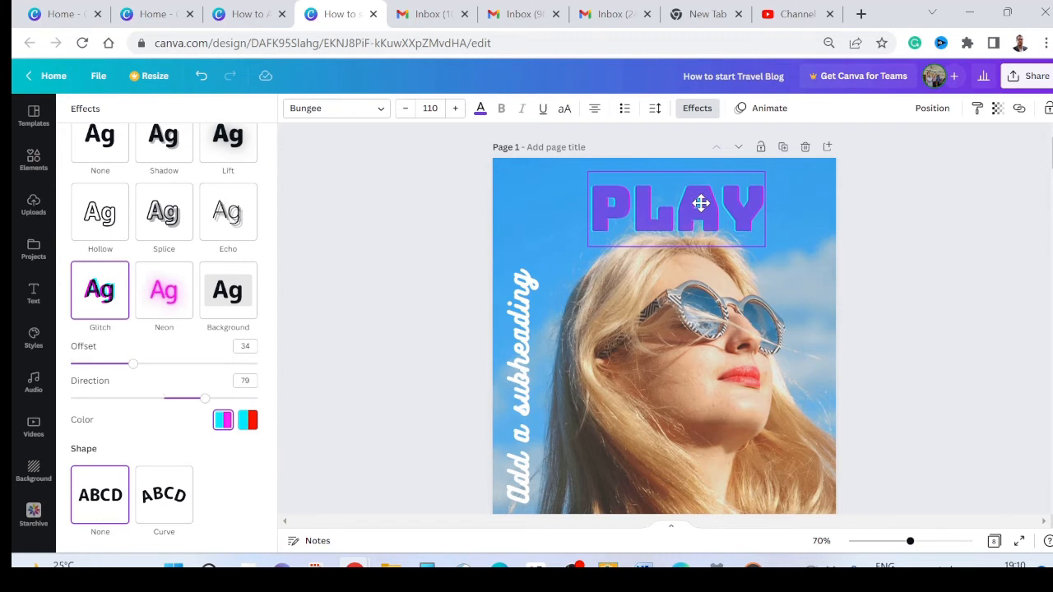
left_click(907, 258)
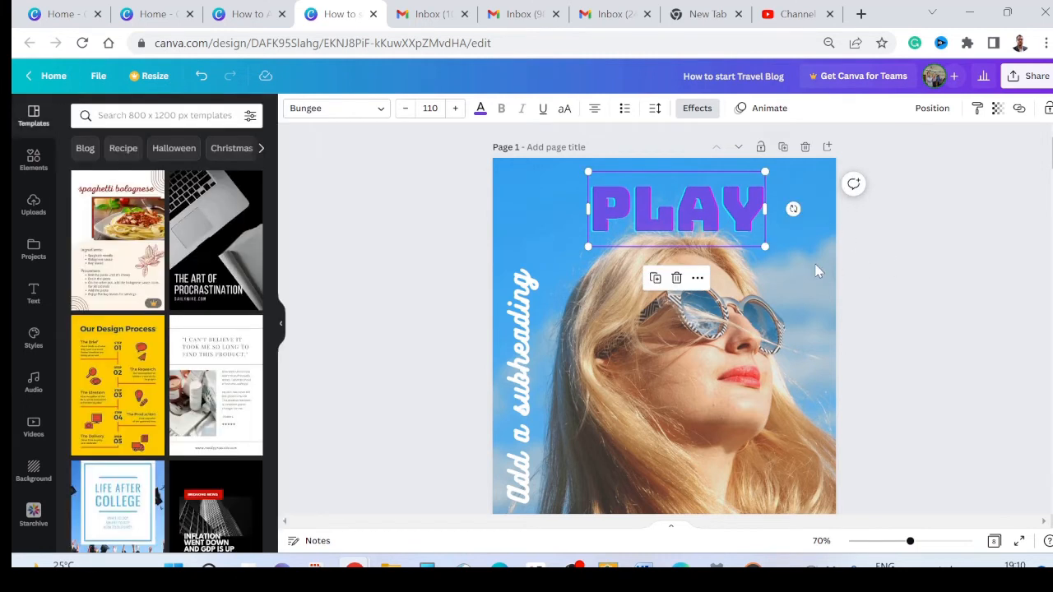
left_click(811, 266)
left_click(880, 274)
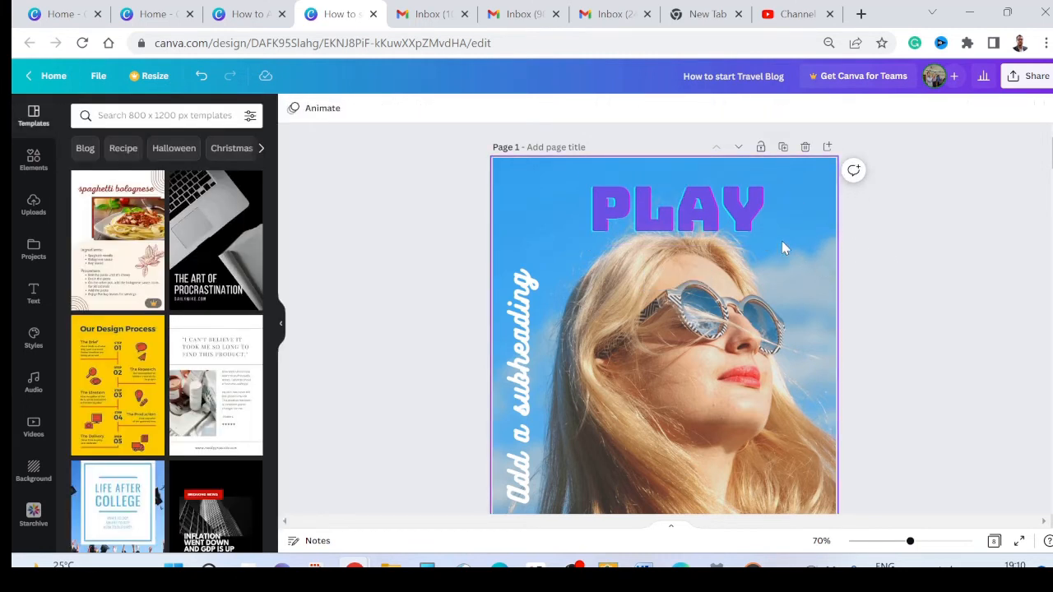
Step: Make the PLAY text more transparent so it blends into the sky
right_click(720, 217)
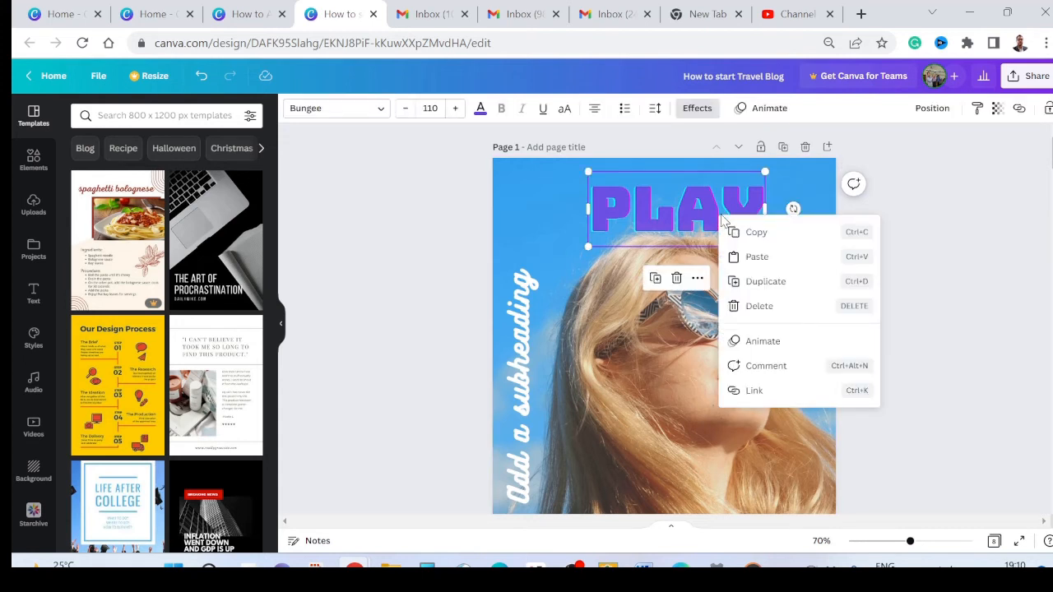
left_click(922, 170)
left_click(762, 201)
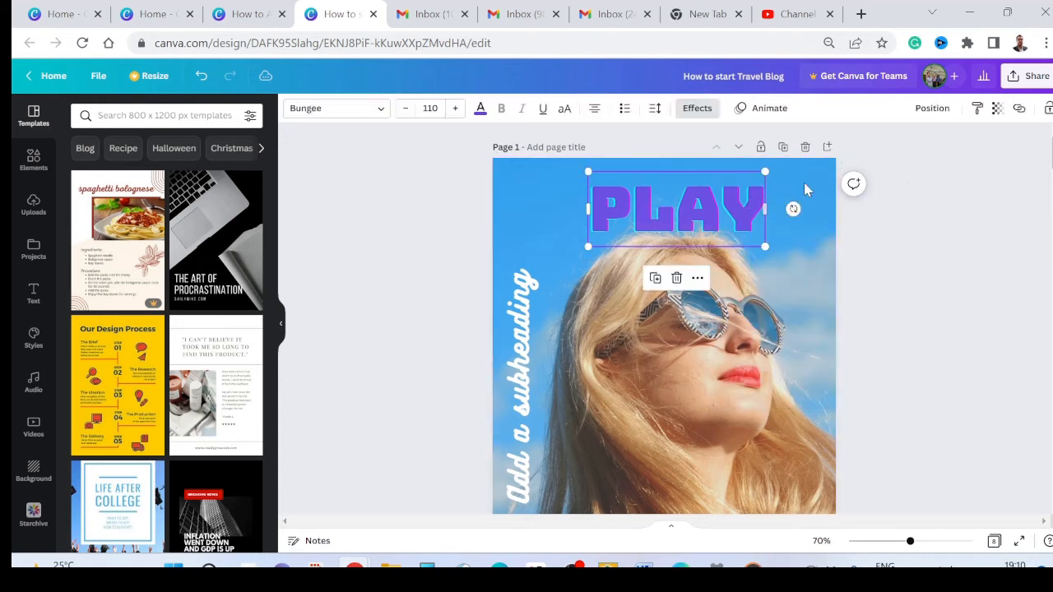
left_click(997, 109)
left_click_drag(972, 163, 952, 233)
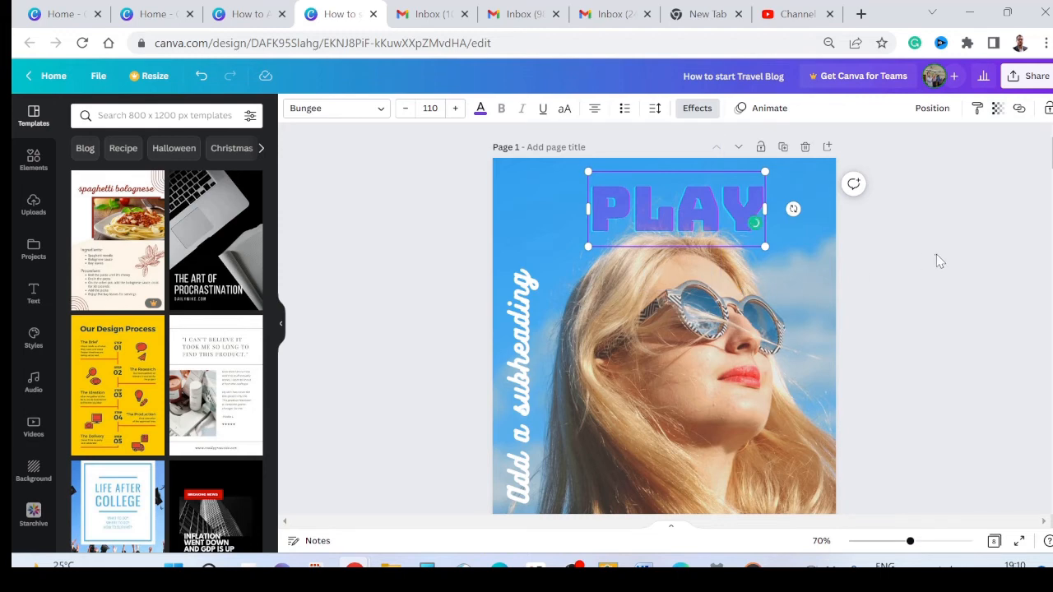
left_click(940, 260)
Step: Set up the Blur brush for page 1's background photo with intensity 40 and spread 60
left_click(715, 310)
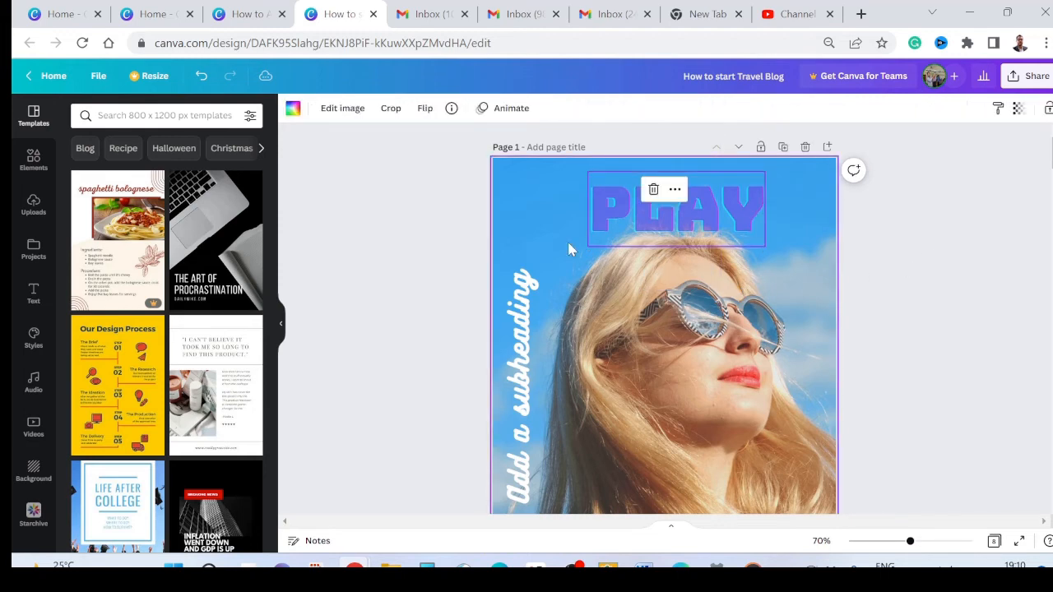
left_click(340, 111)
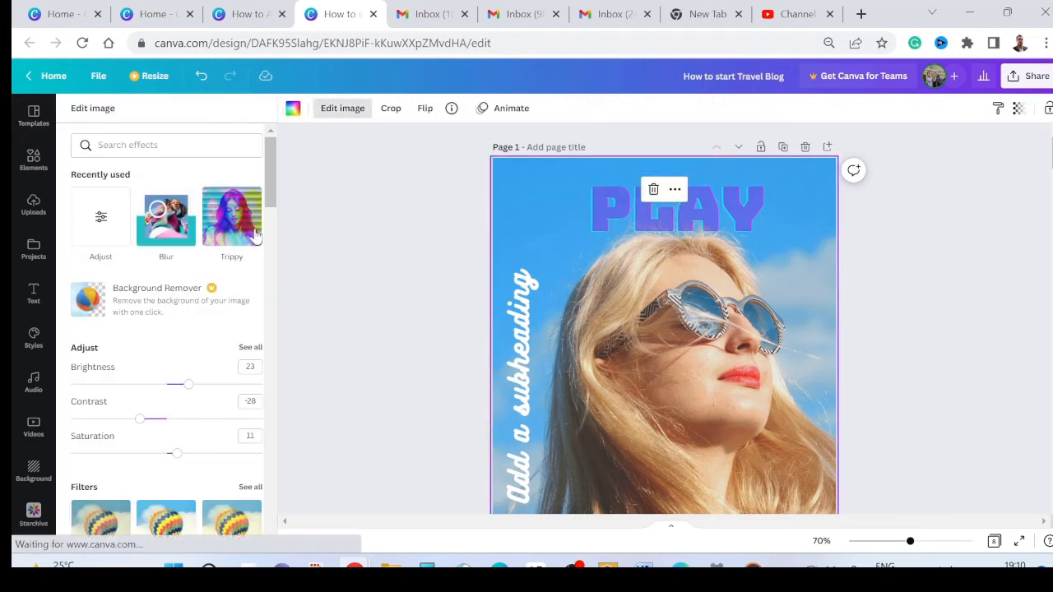
scroll(156, 415, "down", 5)
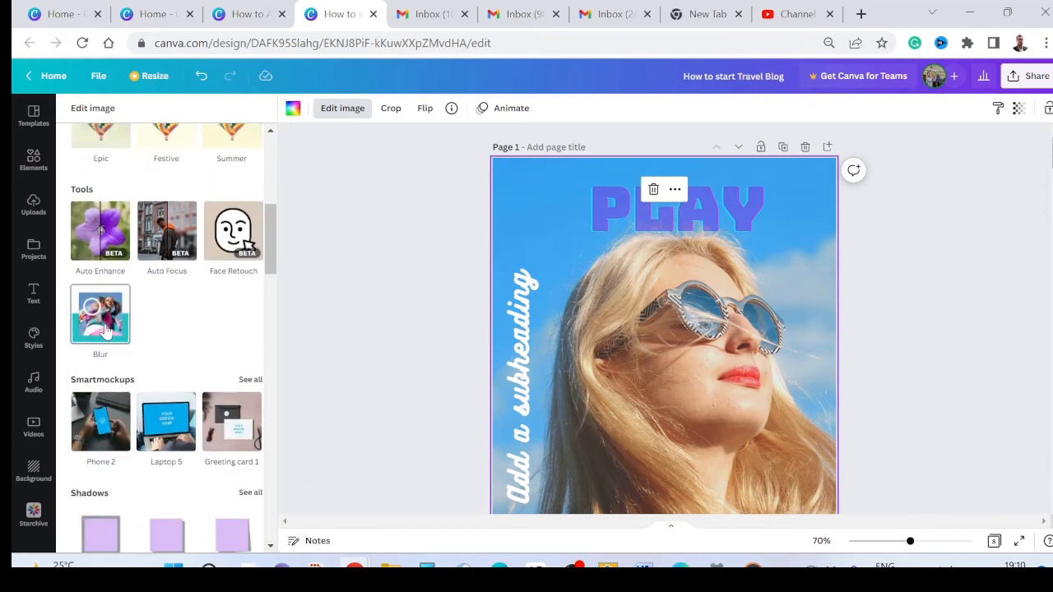
left_click(103, 328)
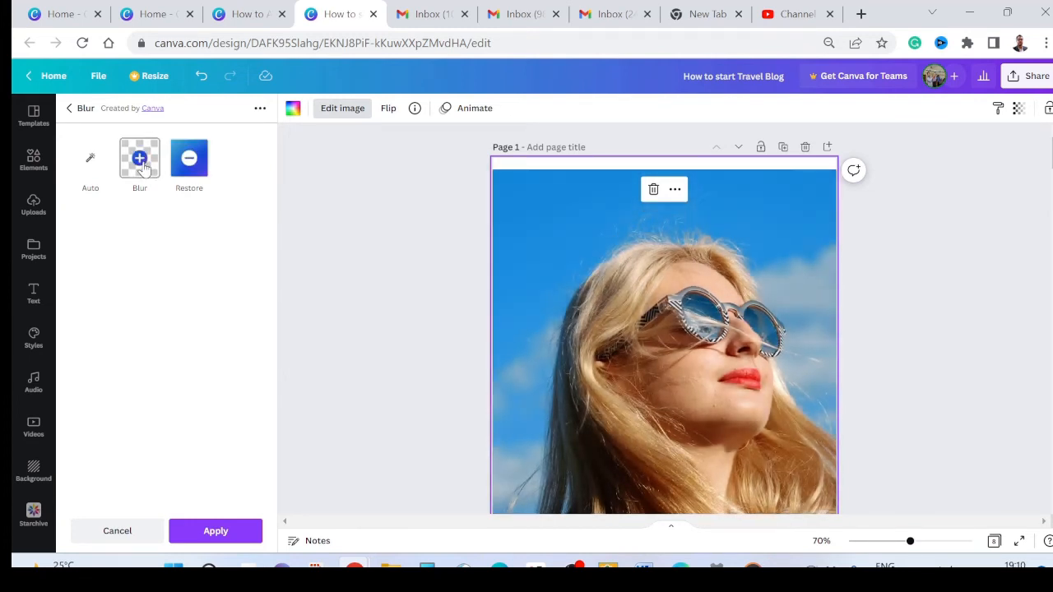
left_click(142, 164)
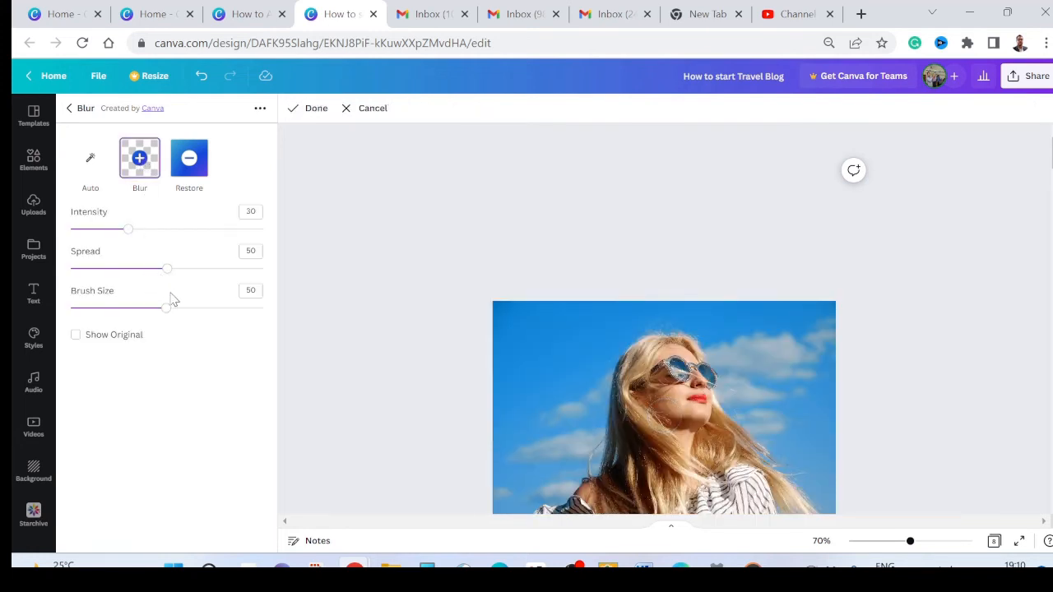
left_click_drag(166, 278, 181, 277)
left_click_drag(132, 234, 146, 235)
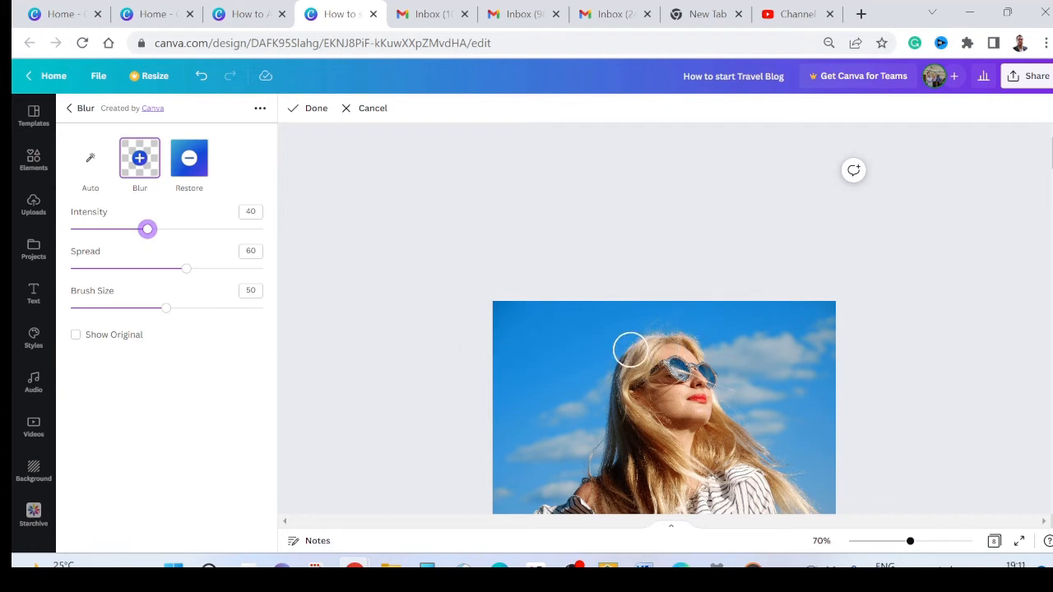
Step: Brush blur across the top of the woman's hair and apply it to the background photo
mouse_move(614, 346)
left_mouse_down()
mouse_move(734, 339)
mouse_move(657, 322)
mouse_move(577, 334)
mouse_move(607, 321)
mouse_move(757, 320)
mouse_move(620, 357)
mouse_move(715, 333)
left_mouse_up()
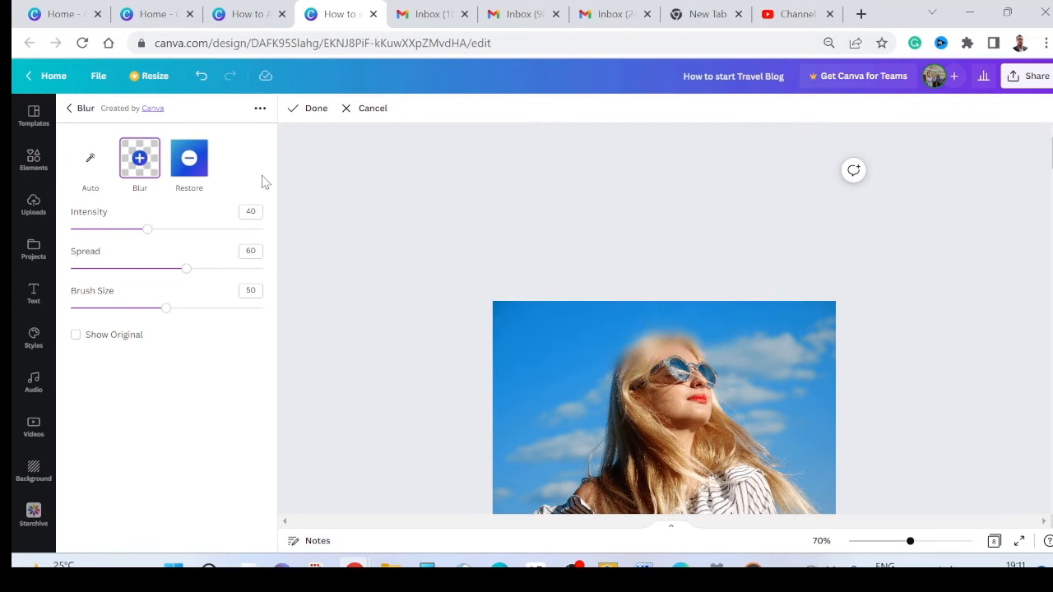
left_click(306, 112)
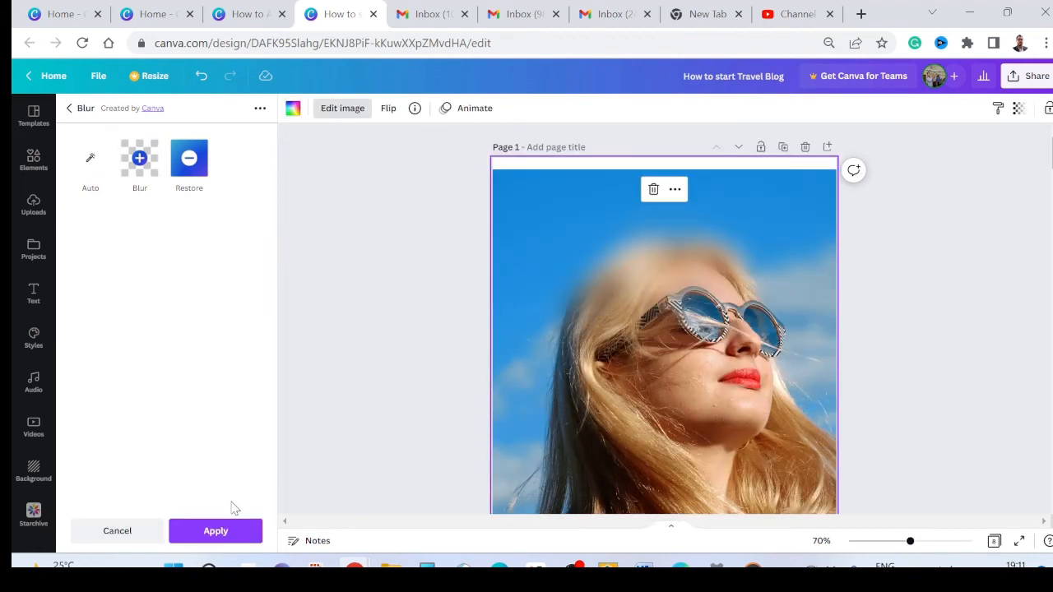
left_click(216, 532)
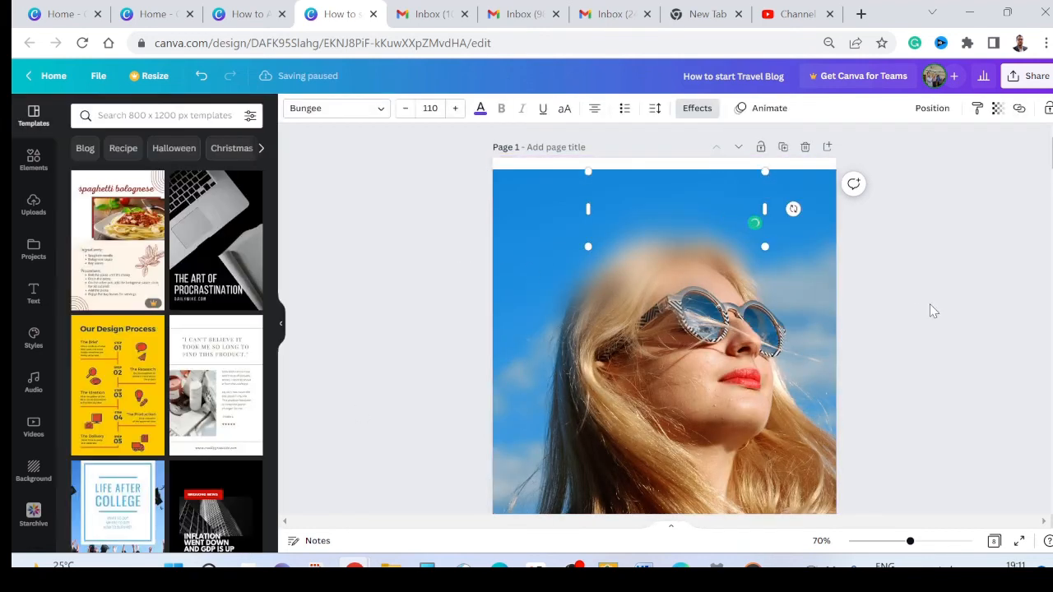
Step: Reposition the PLAY text over the sky and blurred hair, keeping it selected
left_click(931, 305)
left_click_drag(672, 210, 666, 235)
left_click(874, 279)
left_click(748, 201)
right_click(748, 202)
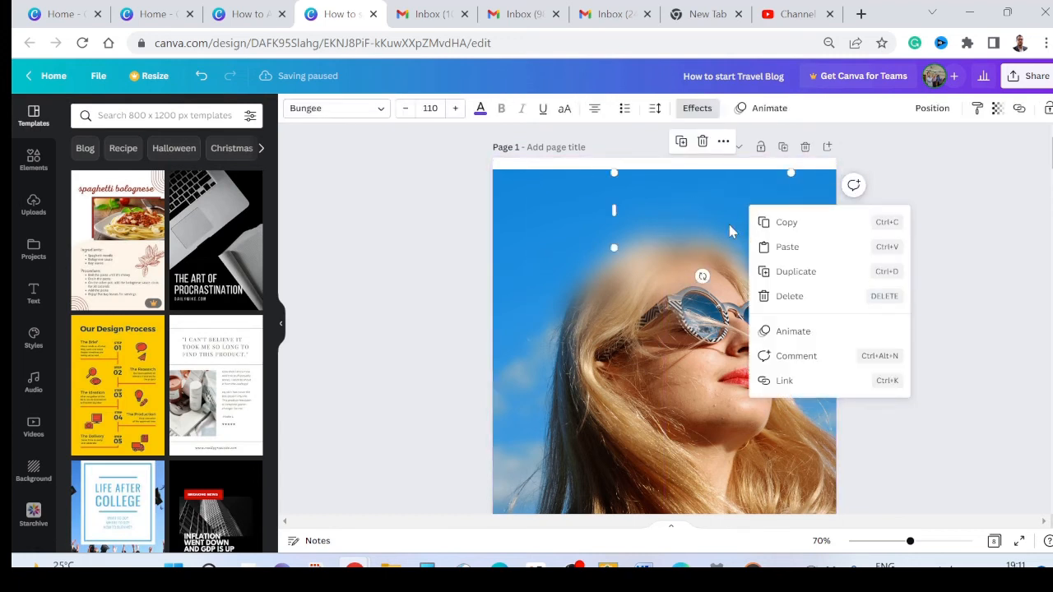
left_click(688, 206)
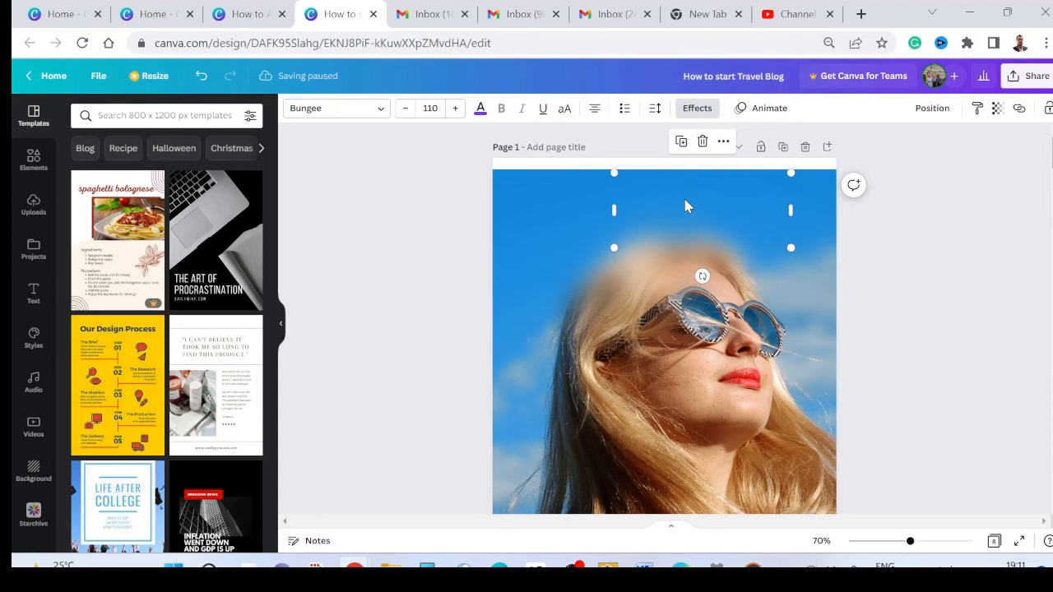
Step: Try to recolour the PLAY text white to make it stand out against the photo
left_click(481, 108)
left_click(183, 206)
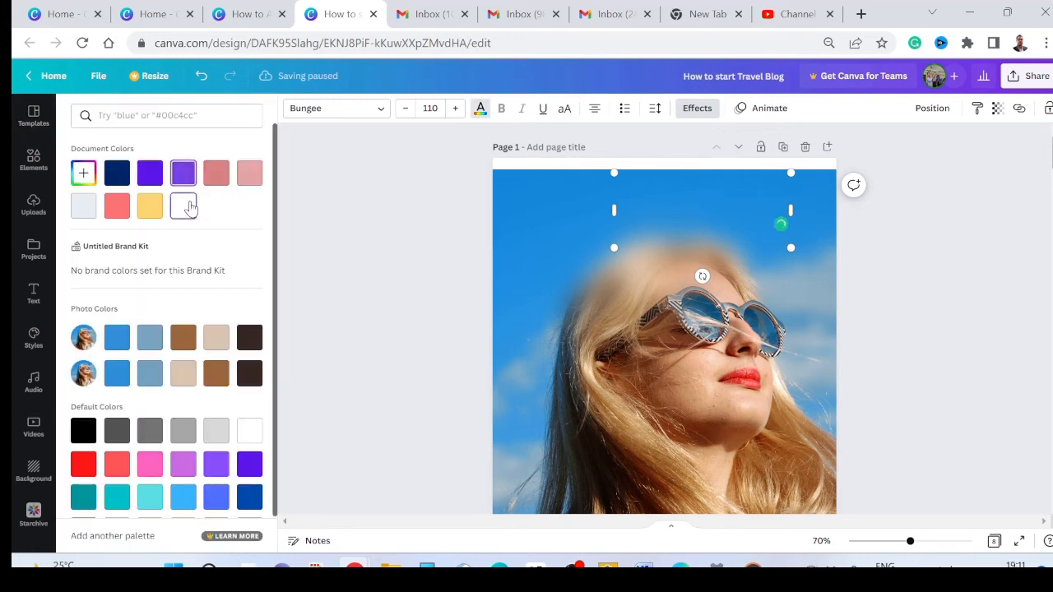
left_click(818, 282)
left_click(692, 206)
left_click(692, 207)
left_click(809, 264)
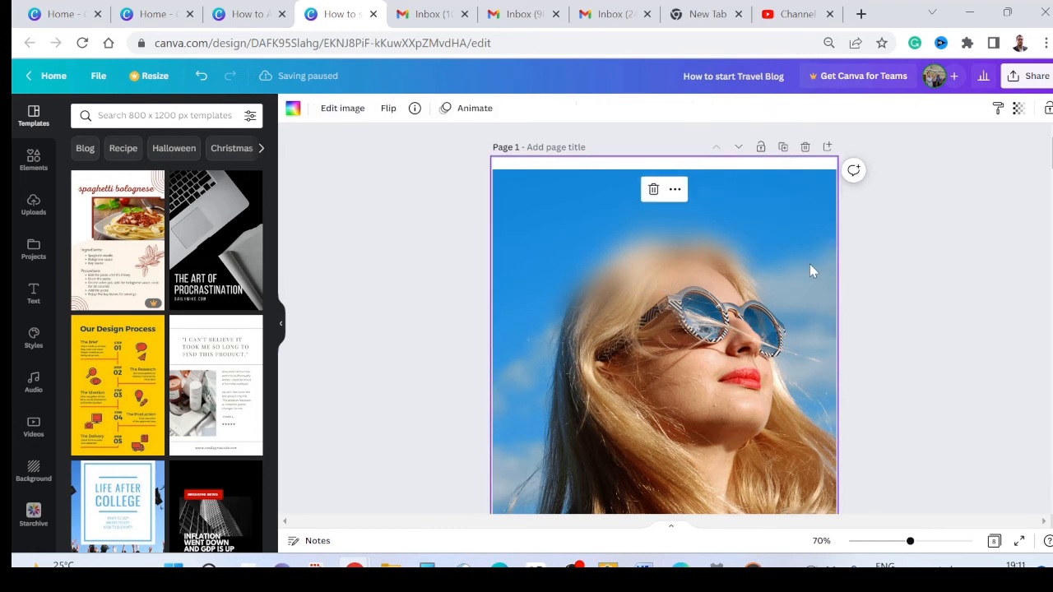
Step: Apply the background photo's colours to the page
right_click(810, 265)
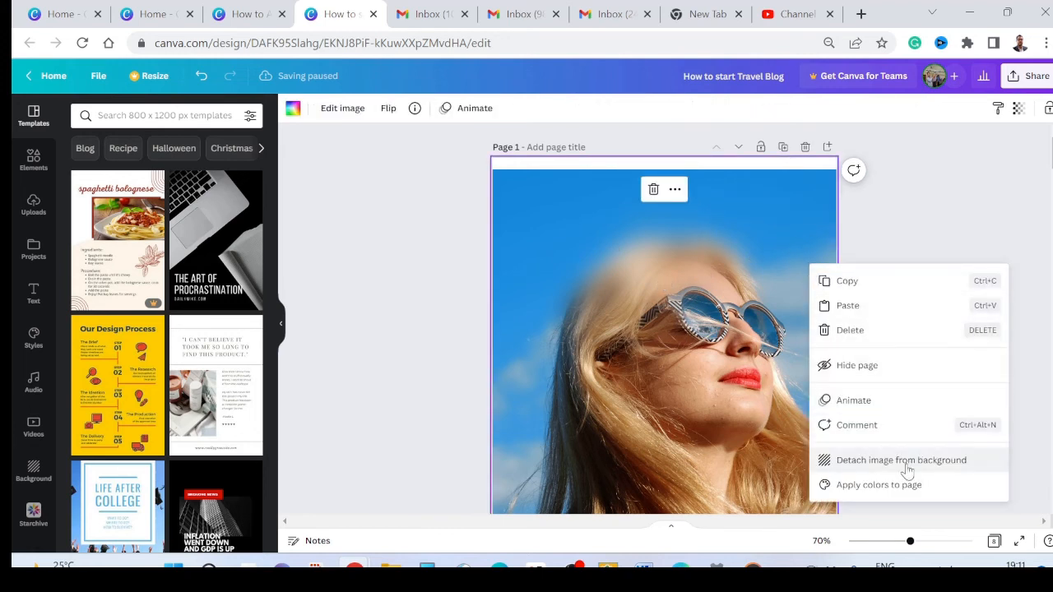
left_click(881, 486)
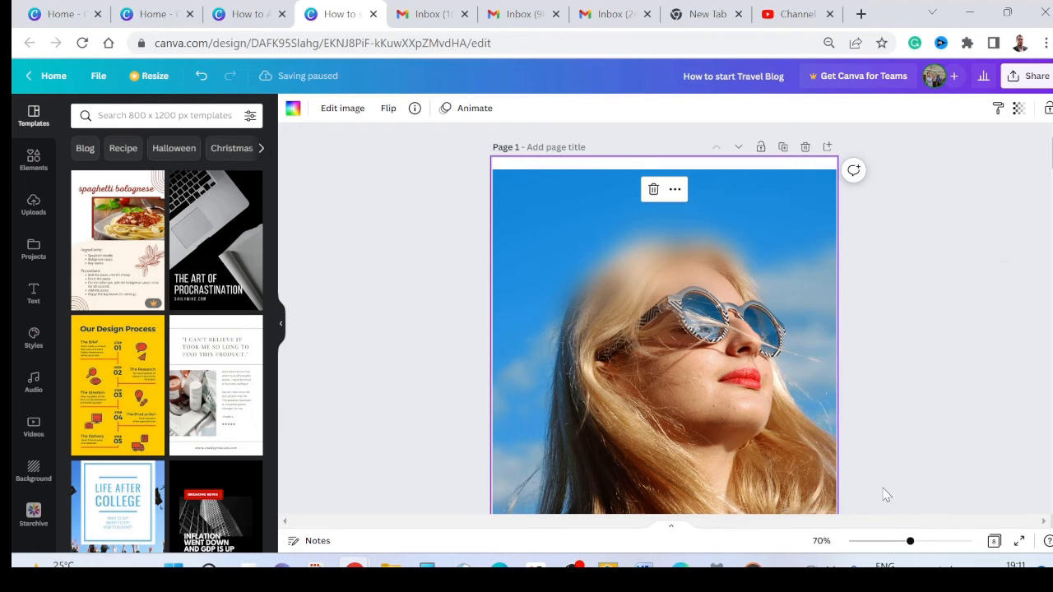
key("t")
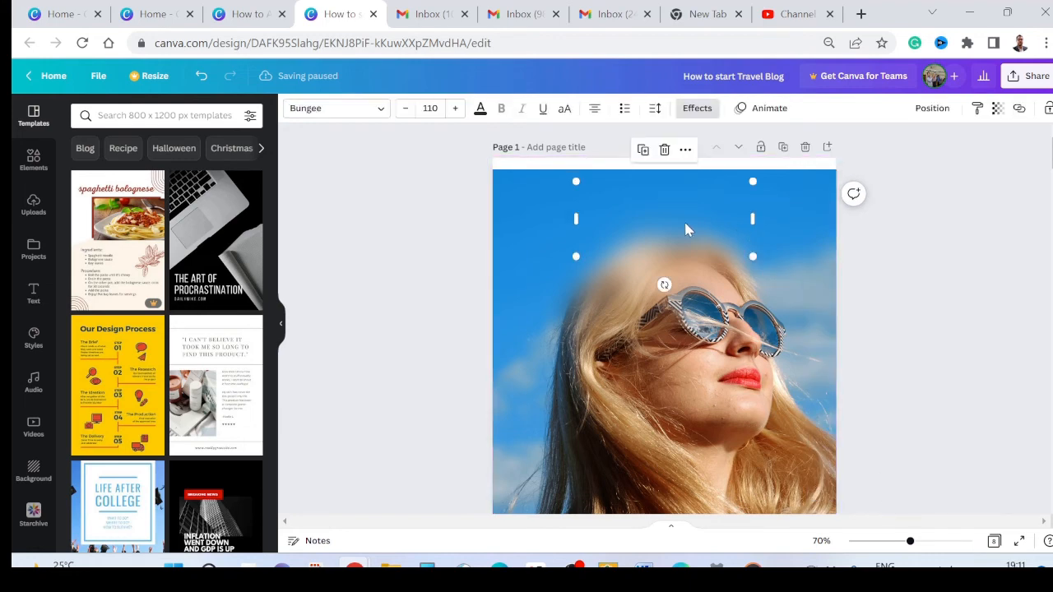
right_click(660, 221)
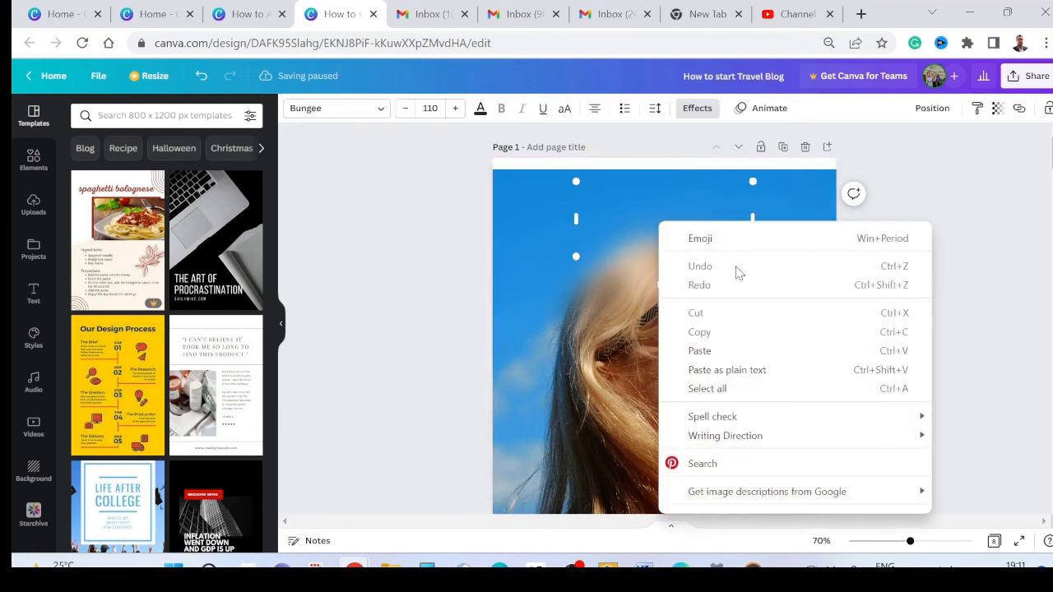
left_click(1015, 257)
left_click(725, 219)
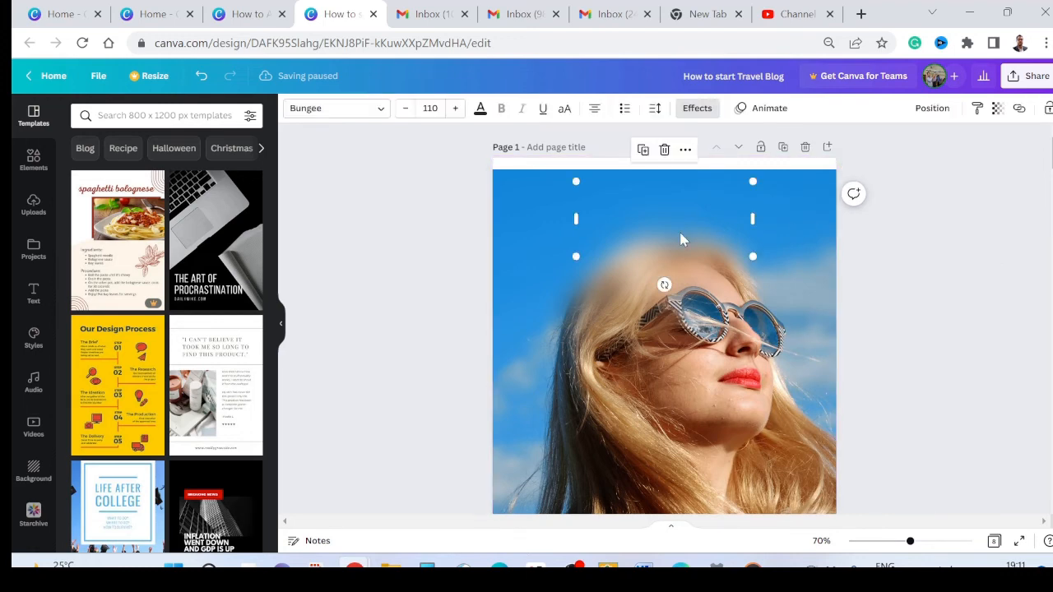
Step: Set the background photo's transparency to 23
left_click(795, 298)
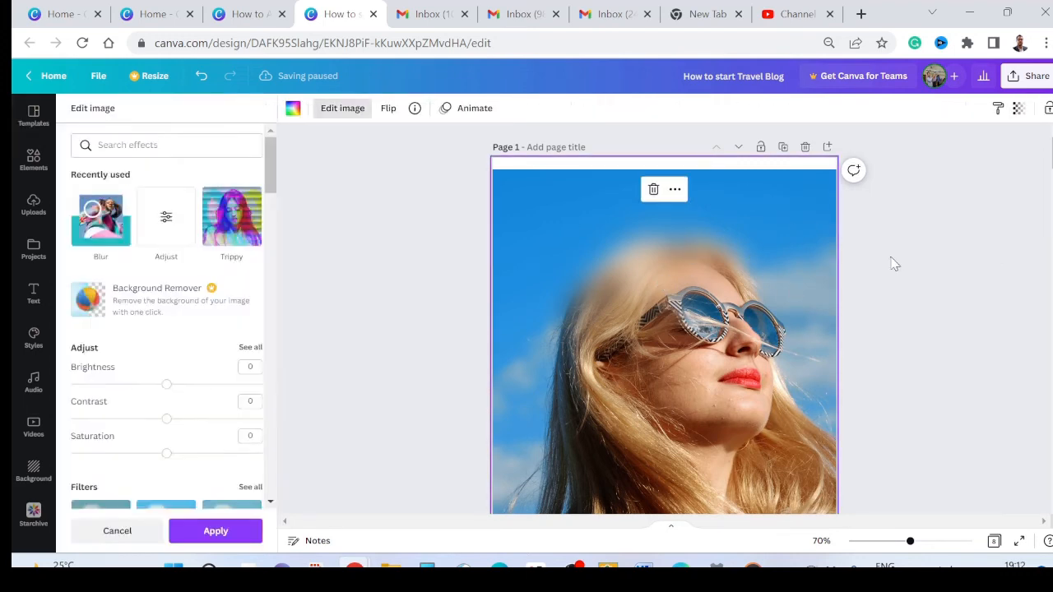
left_click(892, 258)
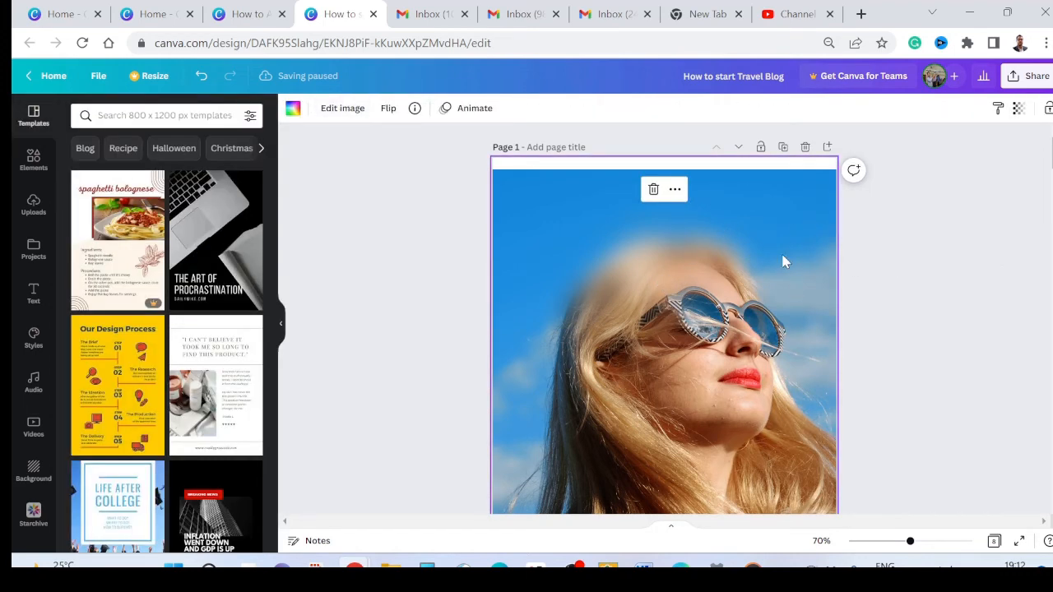
left_click(1018, 108)
left_click_drag(1013, 166, 921, 163)
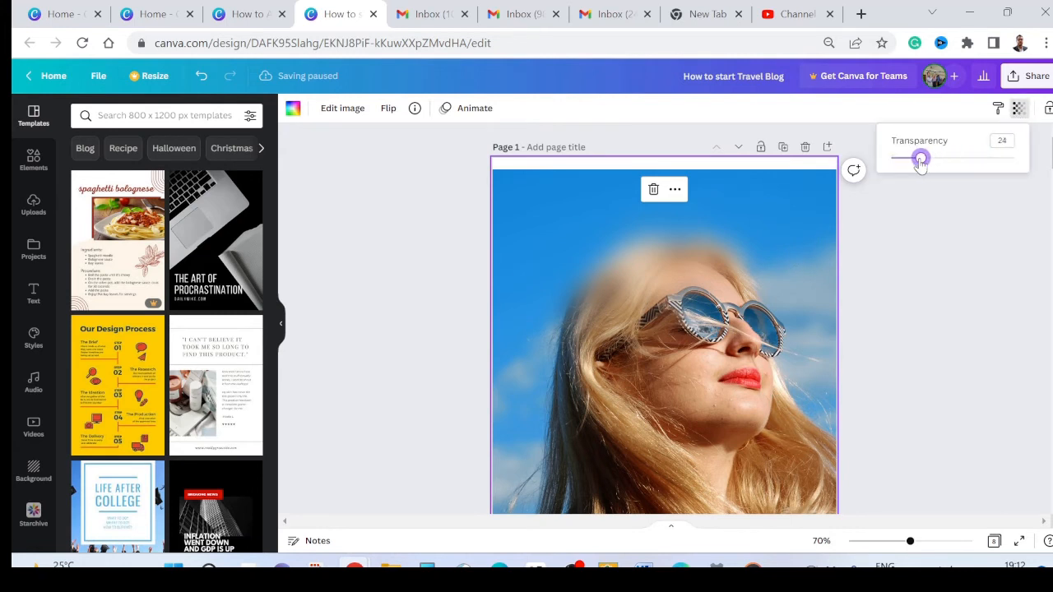
left_click(900, 240)
left_click(371, 173)
Step: Move the PLAY text slightly up and to the right above the woman's head, and deselect it
left_click(569, 219)
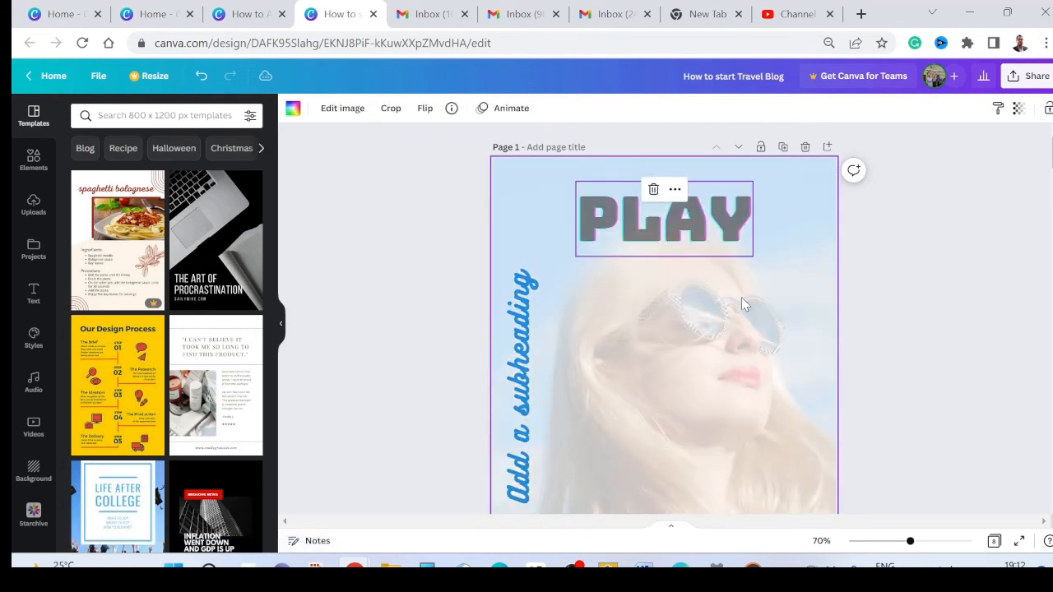
left_click_drag(705, 245, 713, 233)
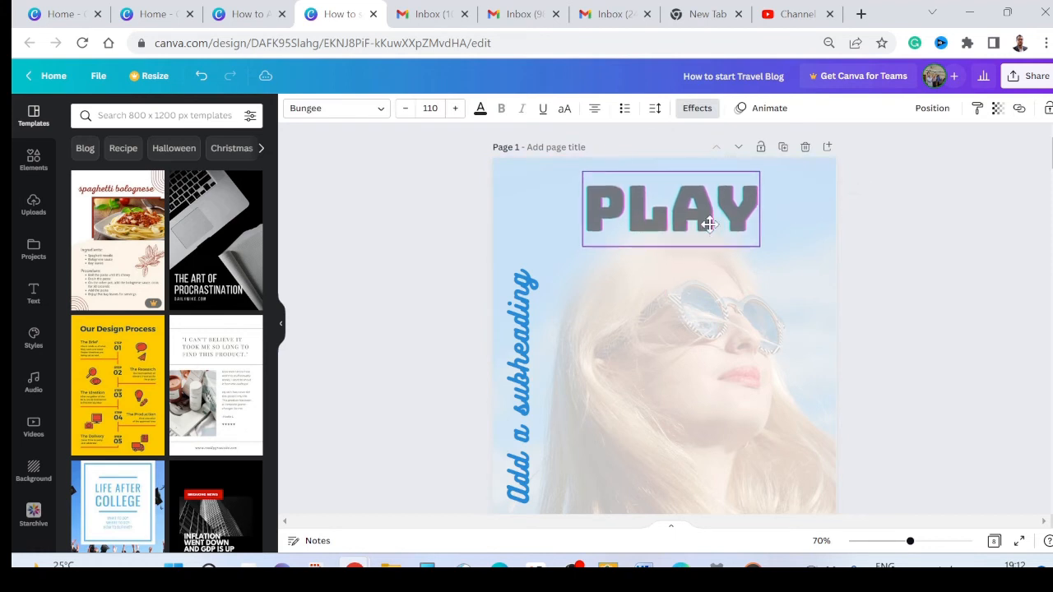
left_click(887, 315)
Step: Raise the background photo's transparency value so the woman and sky appear more solid, and check the whole page
left_click(805, 321)
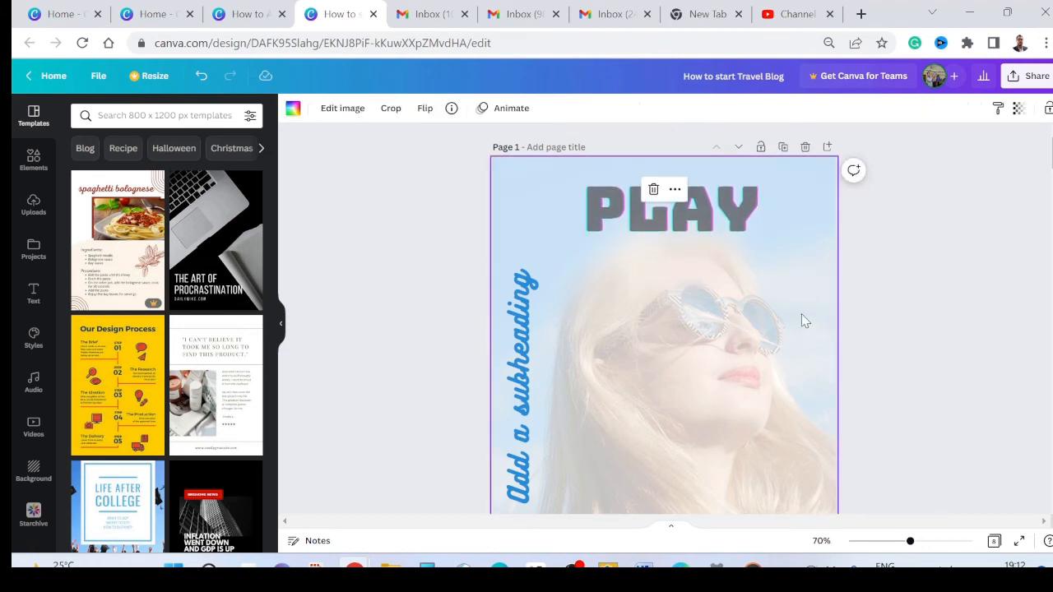
left_click(1017, 108)
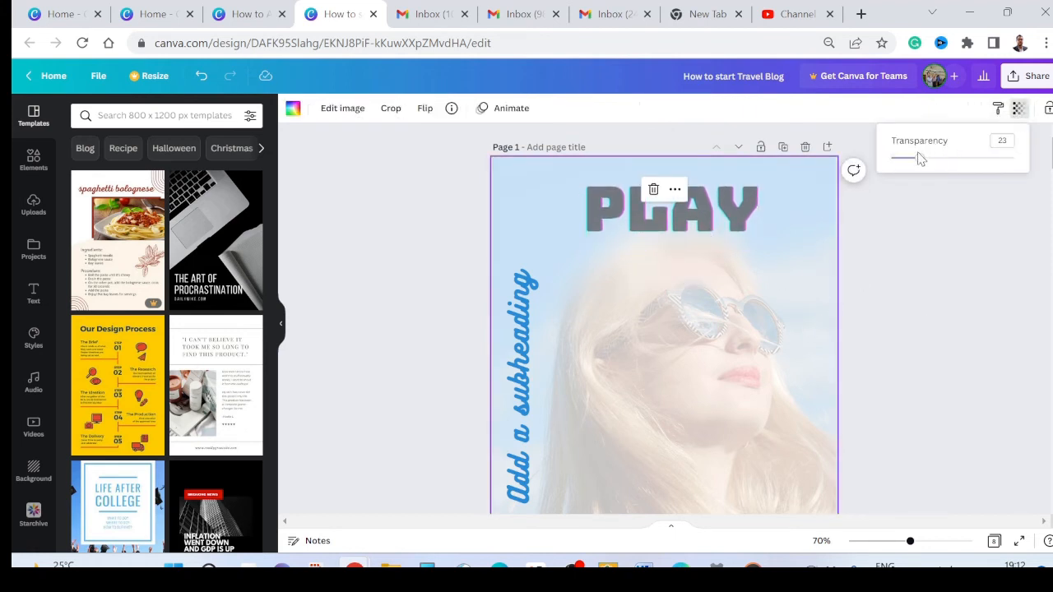
left_click_drag(920, 163, 983, 159)
scroll(889, 285, "down", 3)
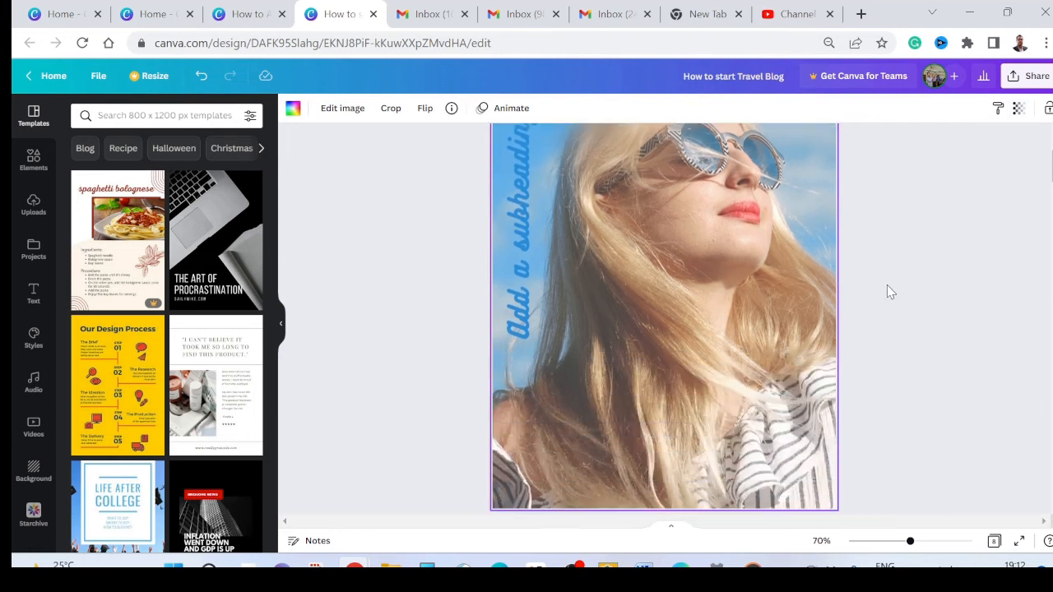
scroll(887, 285, "up", 3)
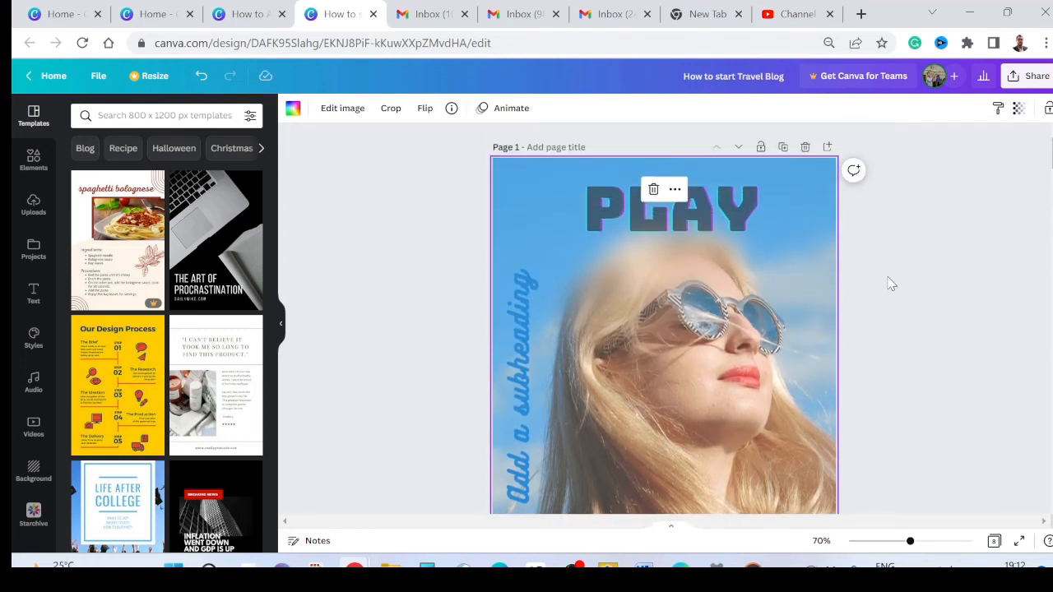
Step: Try white, coral, yellow and blue on the PLAY text and settle on purple
left_click(730, 215)
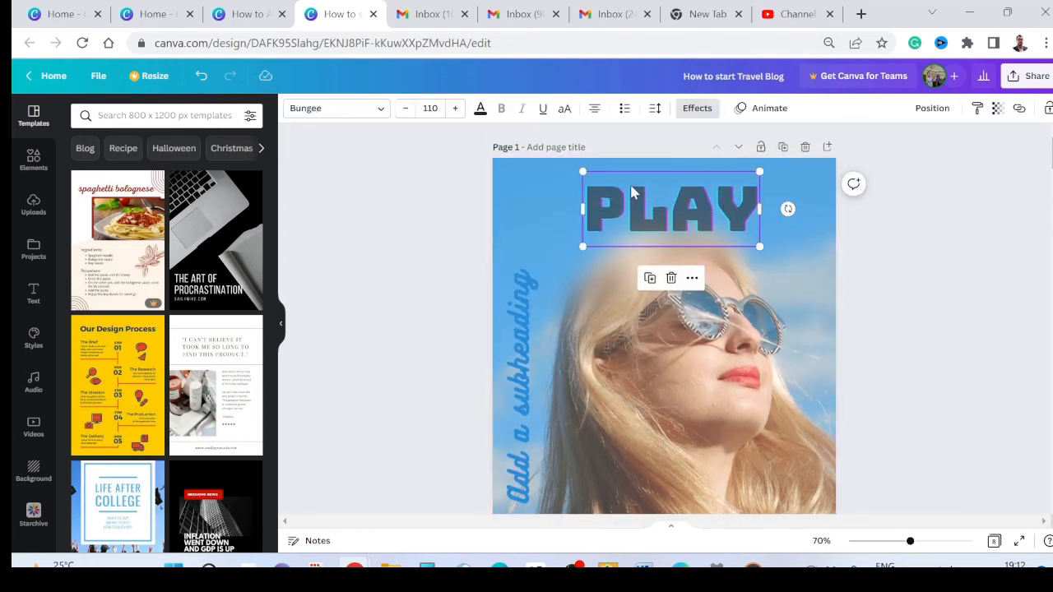
left_click(481, 110)
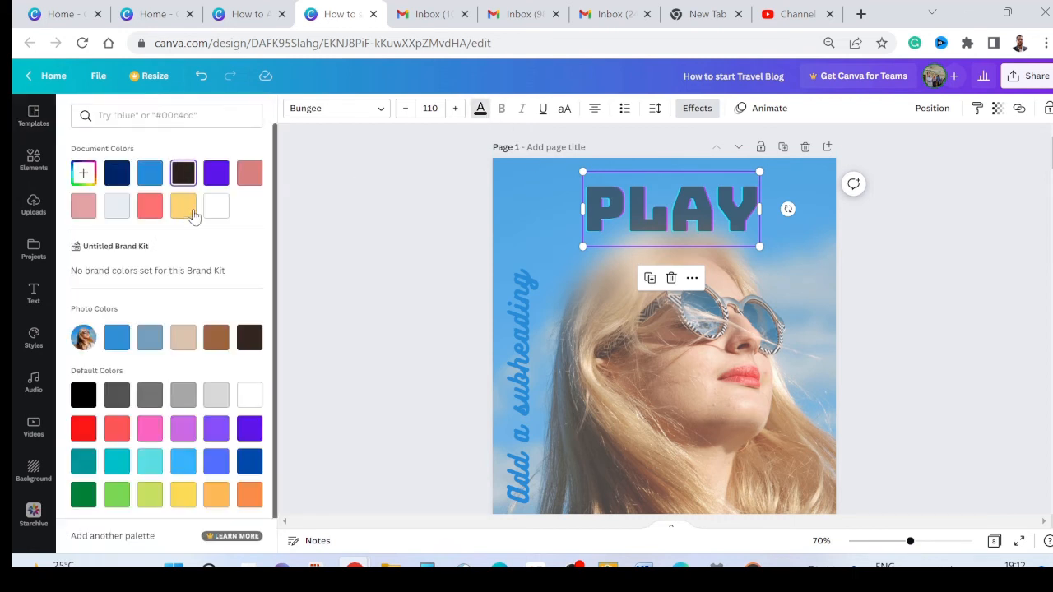
left_click(217, 207)
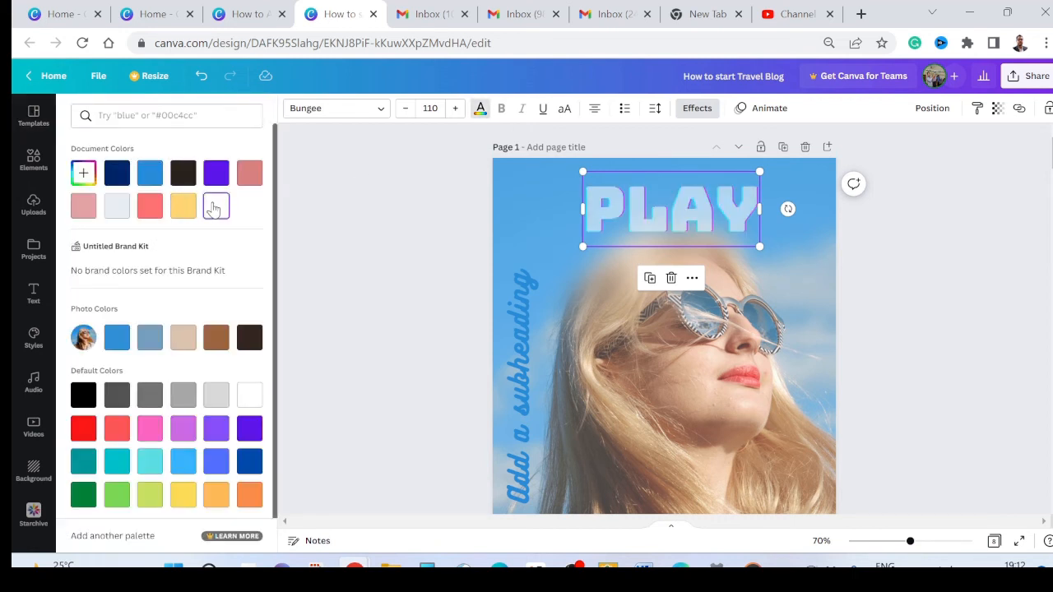
left_click(149, 212)
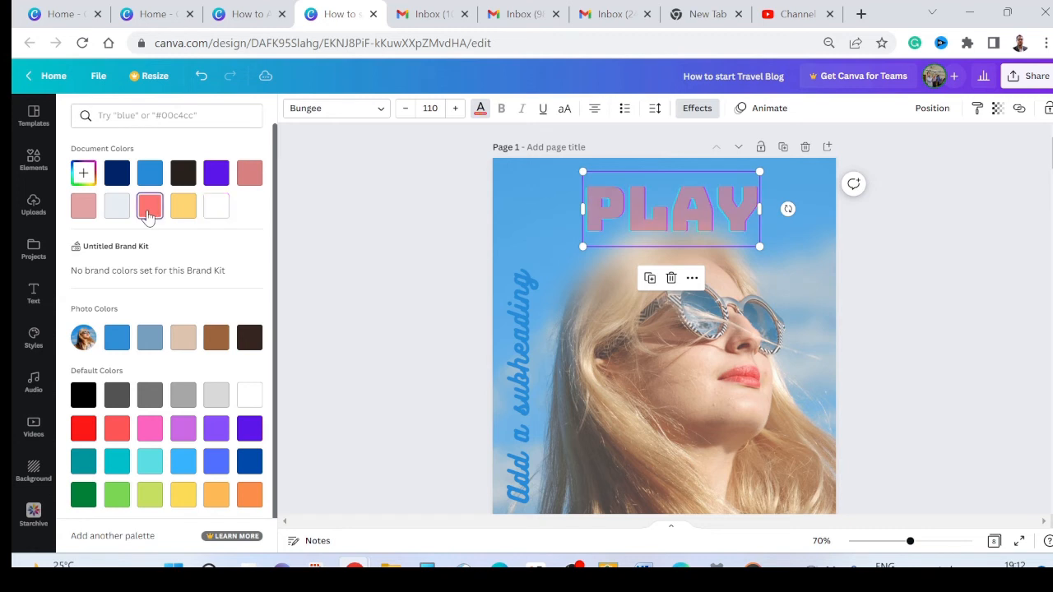
left_click(183, 208)
left_click(218, 211)
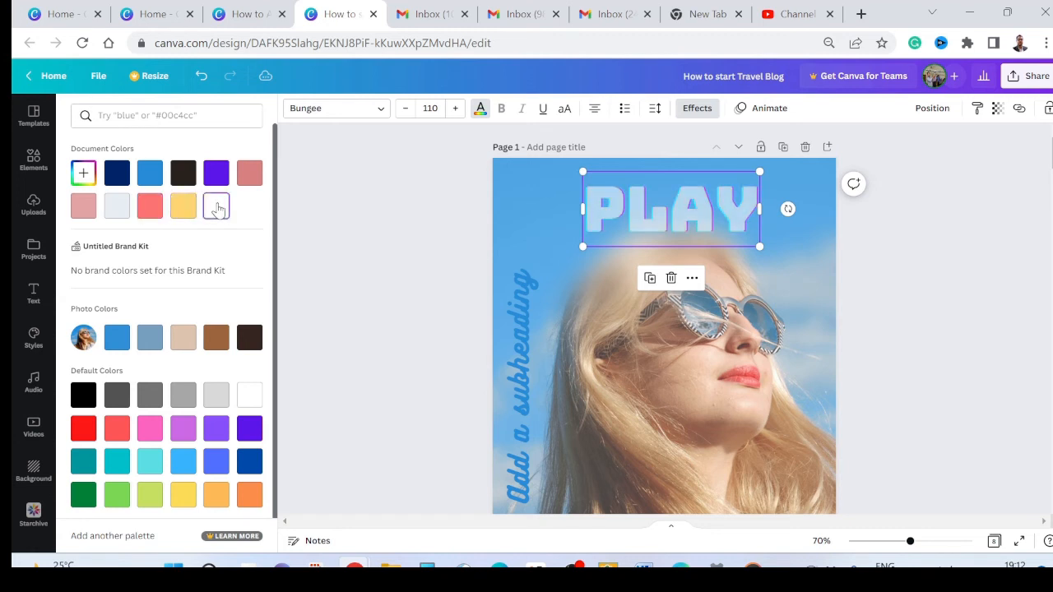
left_click(151, 178)
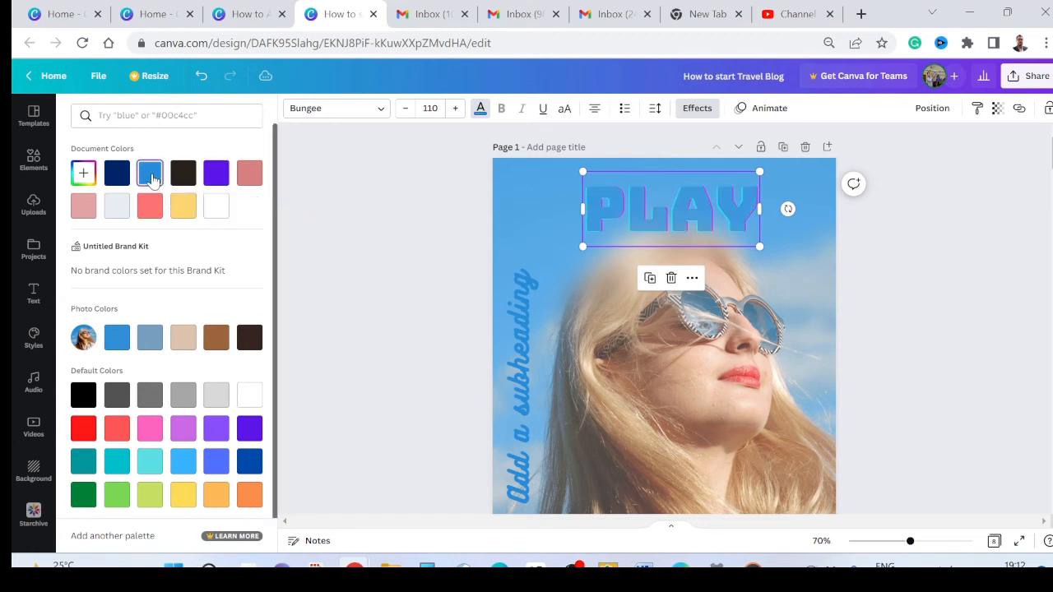
left_click(217, 175)
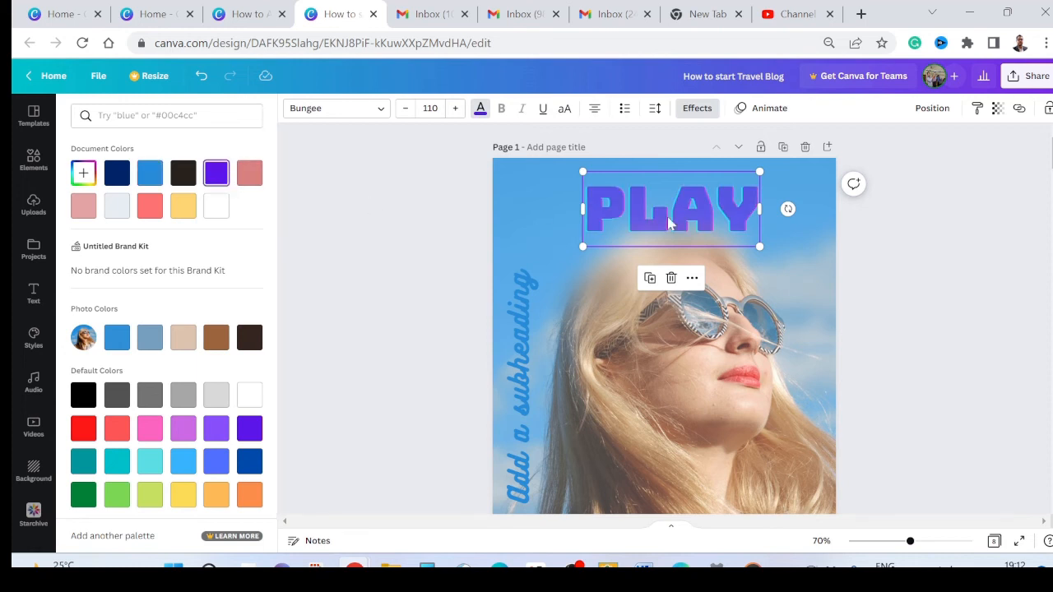
Step: Move the PLAY text slightly down so it meets the woman's blurred hair, and reselect it after checking the result
key("Escape")
left_click_drag(722, 213, 725, 221)
left_click(908, 254)
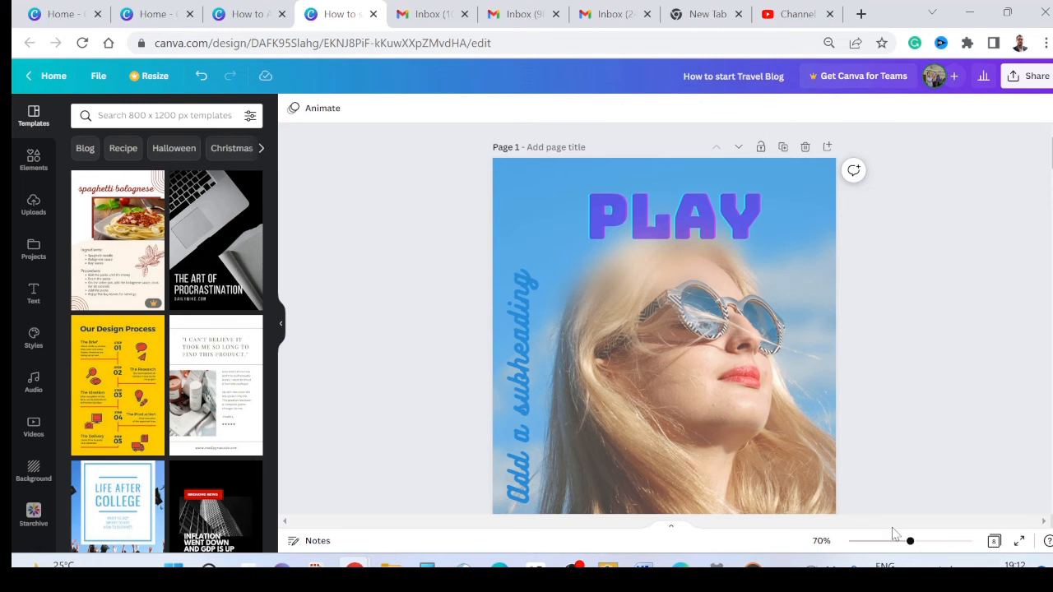
left_click(711, 245)
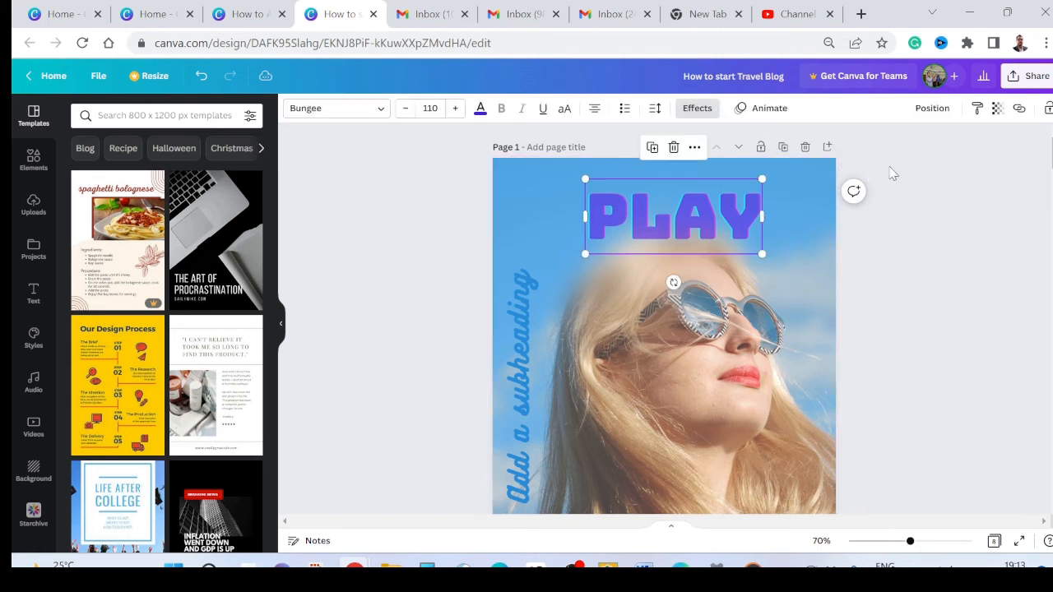
Step: Set the PLAY text's transparency to 32, move it slightly up off the woman's hair, and deselect it
left_click(997, 108)
left_click_drag(941, 163, 913, 163)
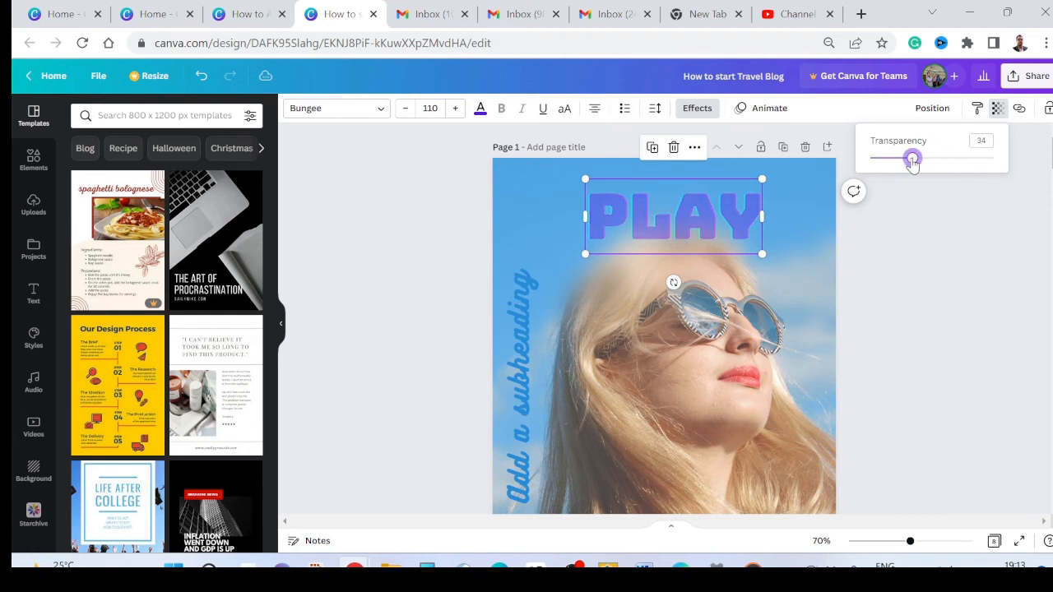
left_click(939, 223)
left_click_drag(713, 229, 715, 211)
left_click(915, 281)
scroll(897, 296, "down", 3)
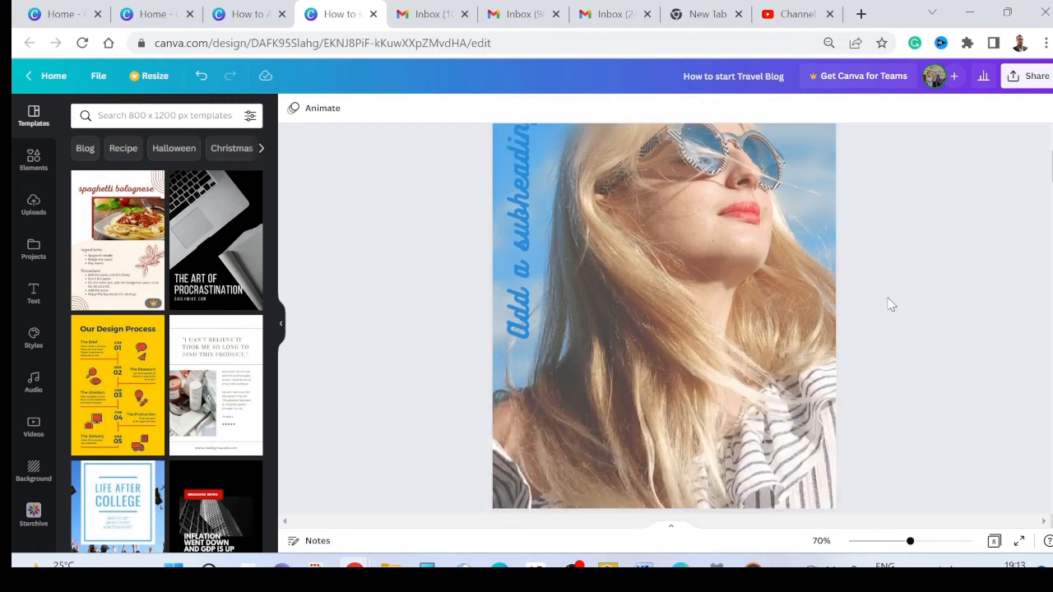
Step: Recolour the vertical "Add a subheading" text on page 1 to white and check the page with it deselected
scroll(889, 301, "up", 2)
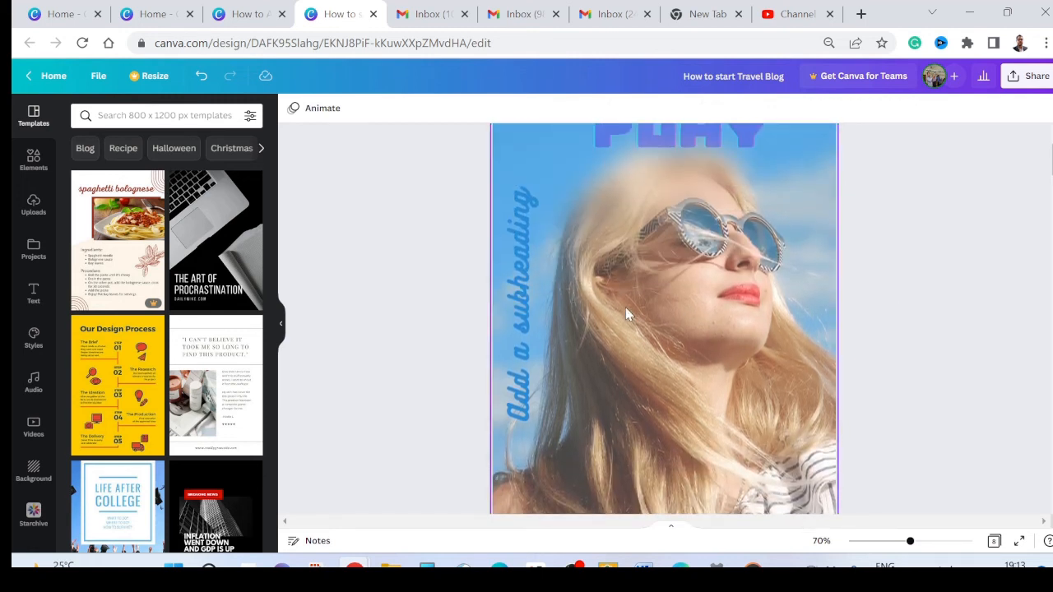
left_click(522, 302)
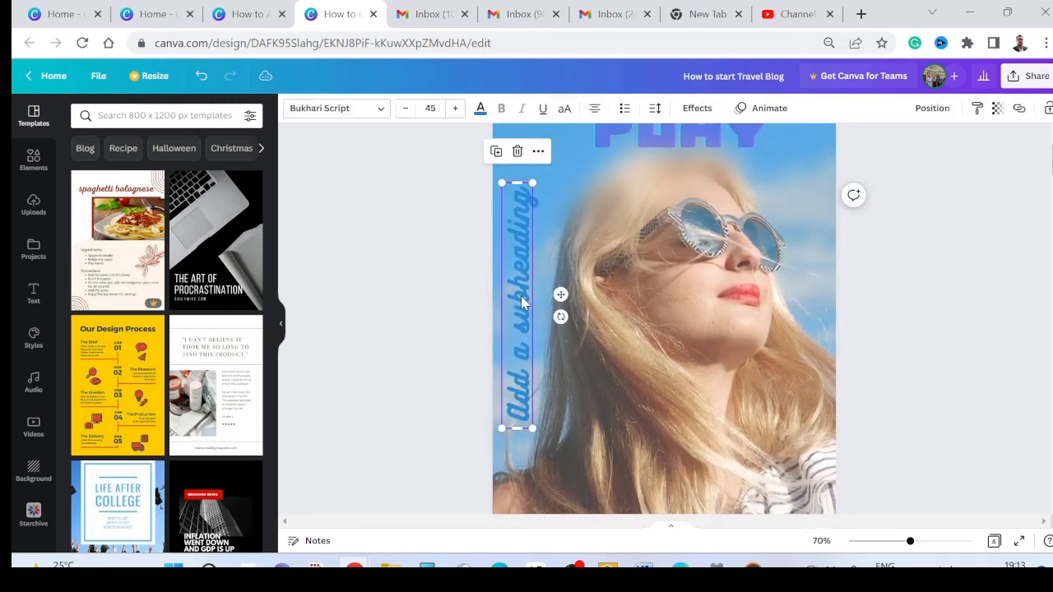
left_click(480, 108)
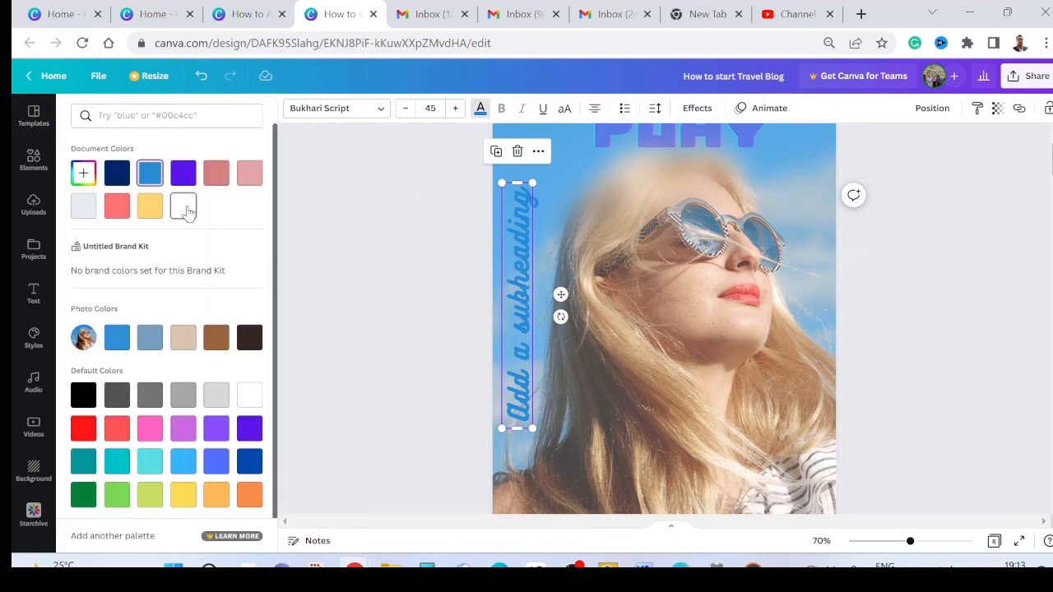
left_click(183, 206)
key("Escape")
scroll(888, 331, "down", 3)
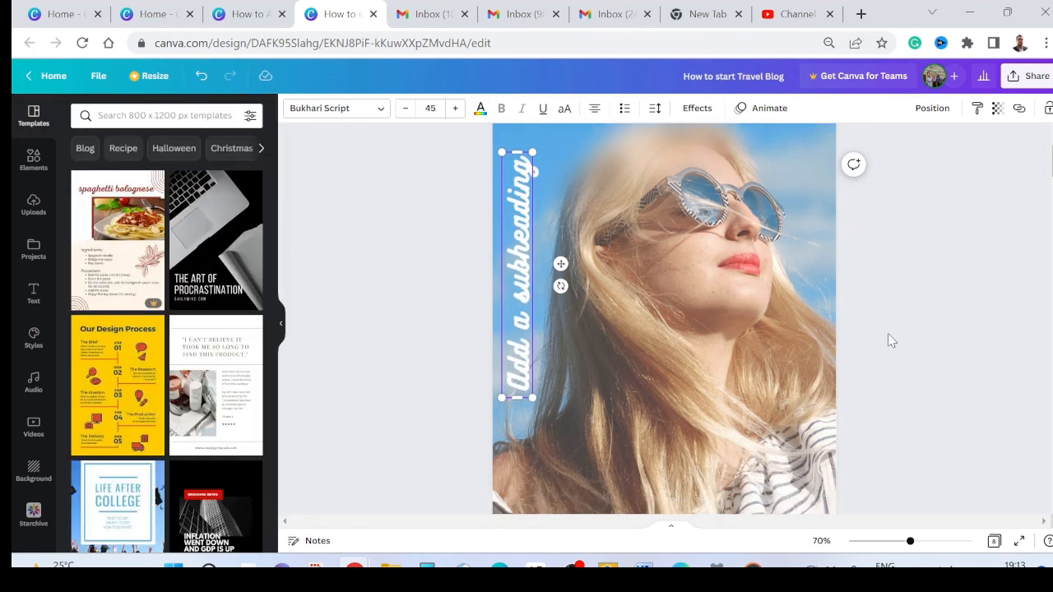
scroll(889, 337, "up", 1)
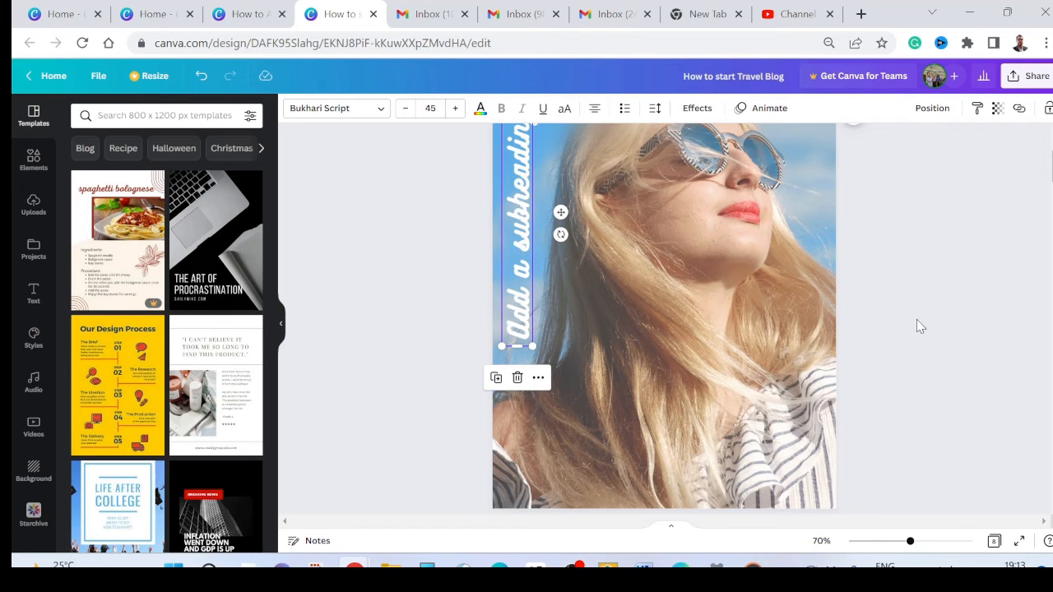
left_click(916, 320)
scroll(903, 311, "up", 2)
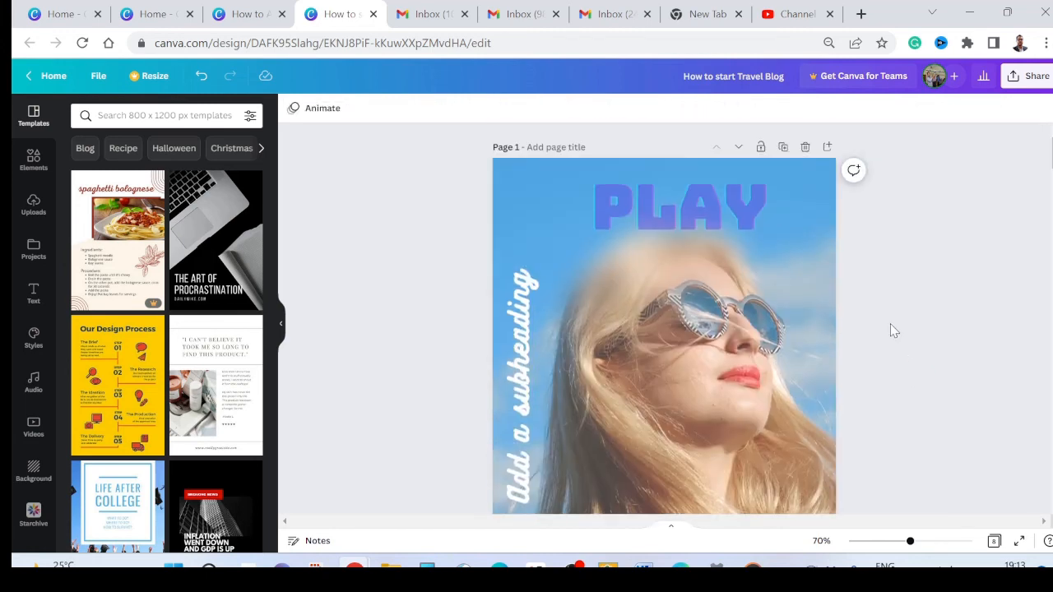
Step: Review the finished designs on pages 1 to 4, comparing the text styling and photo edits on each
scroll(895, 330, "down", 1)
scroll(889, 331, "down", 5)
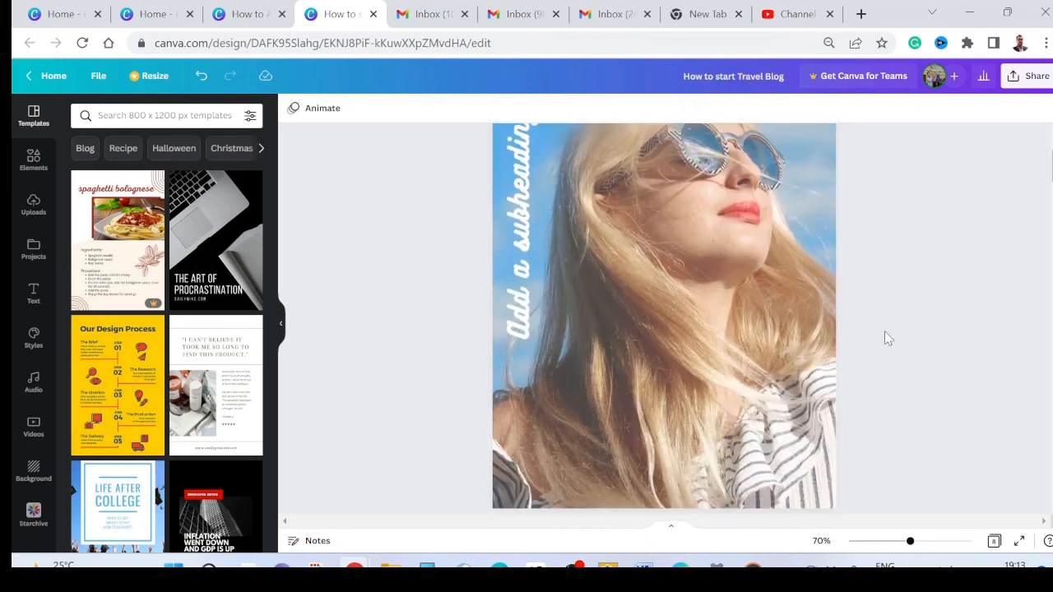
scroll(887, 337, "down", 5)
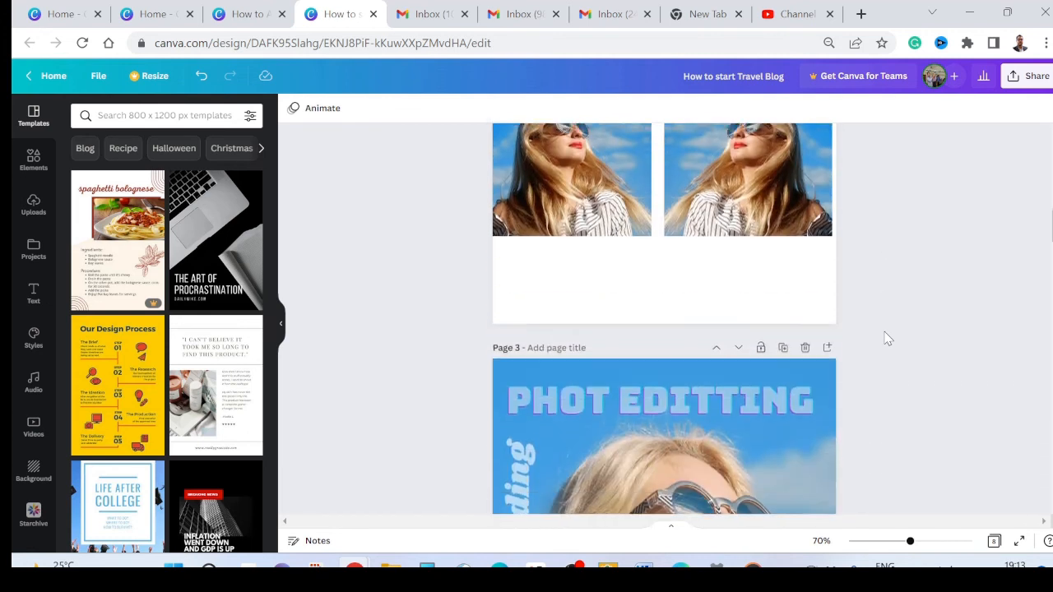
scroll(887, 339, "down", 2)
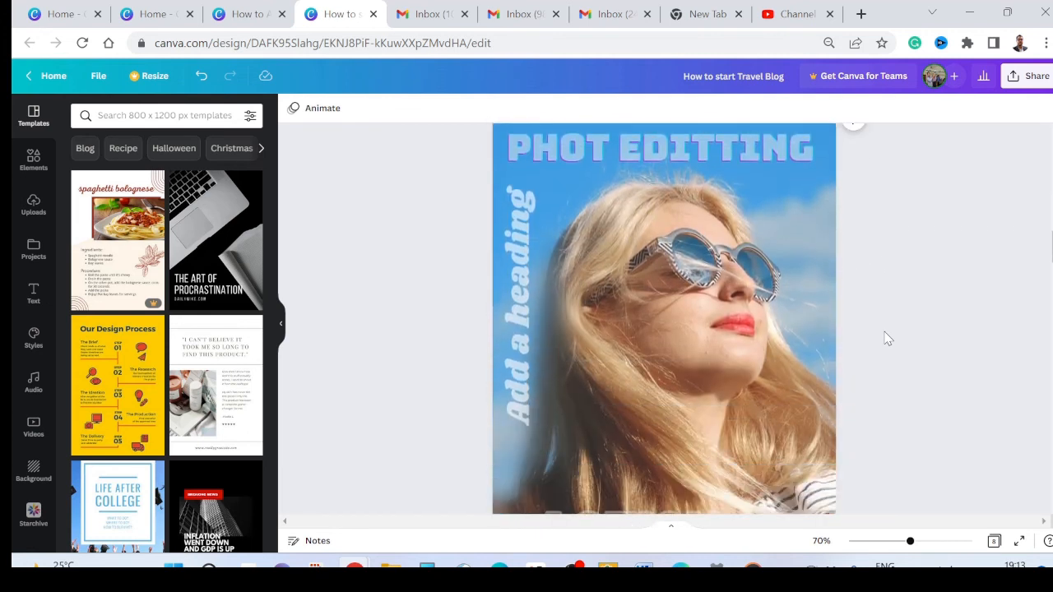
scroll(887, 338, "down", 3)
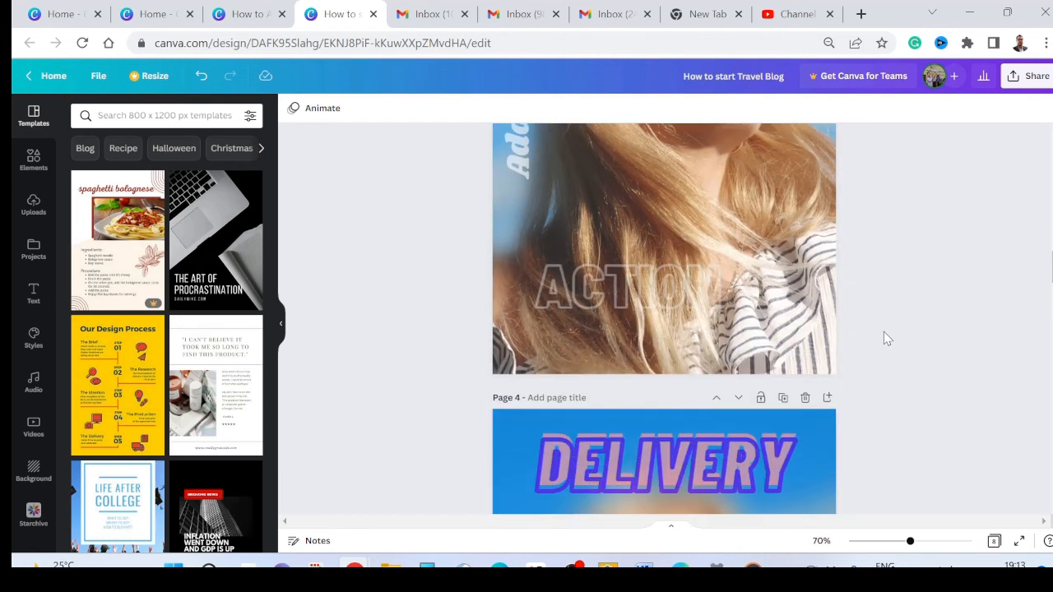
scroll(884, 332, "down", 4)
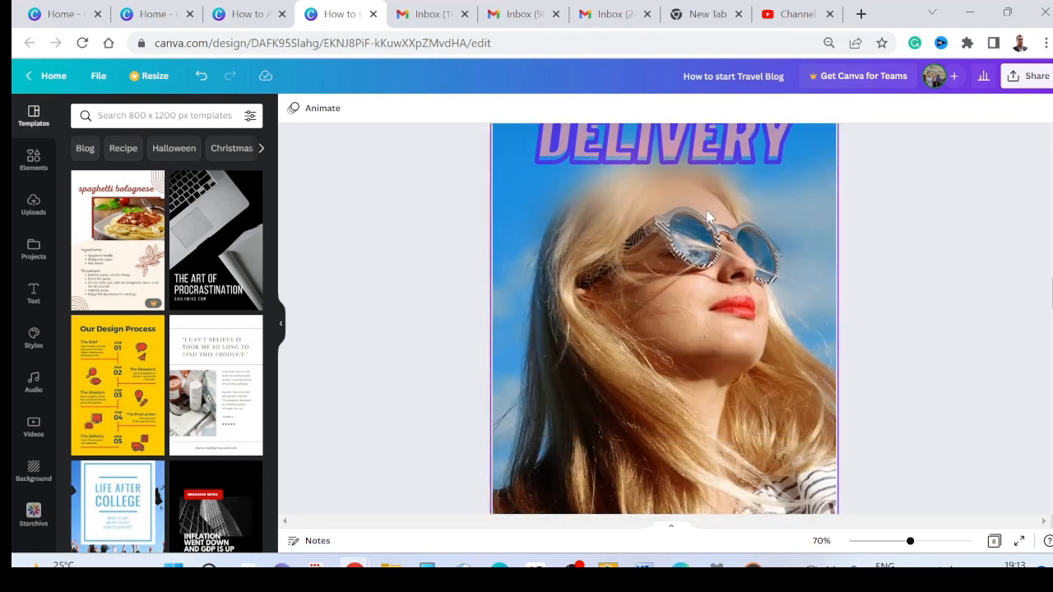
scroll(677, 216, "up", 2)
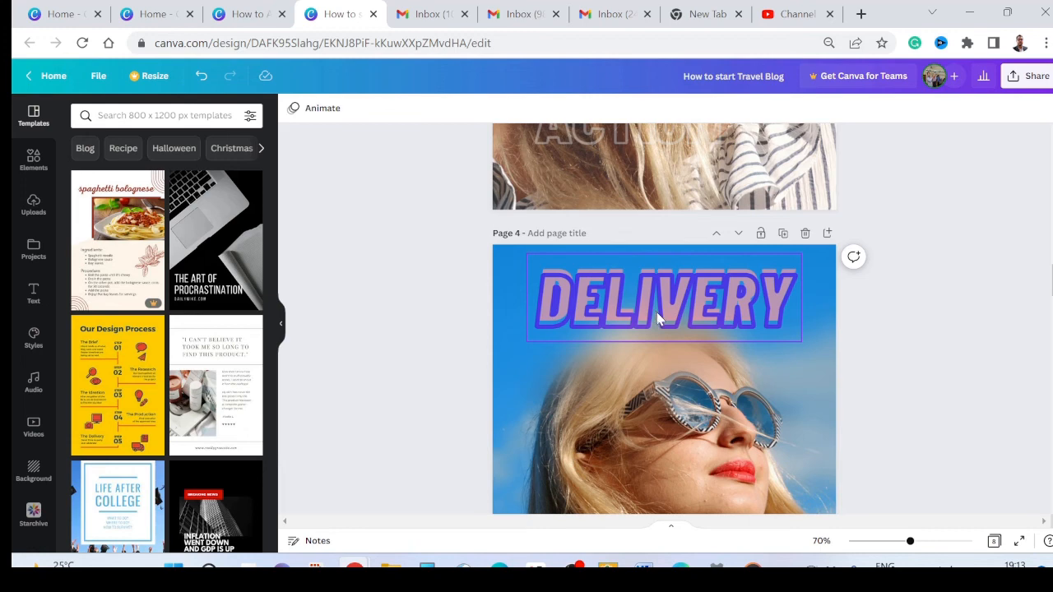
scroll(673, 336, "down", 5)
scroll(673, 335, "up", 4)
scroll(672, 329, "up", 10)
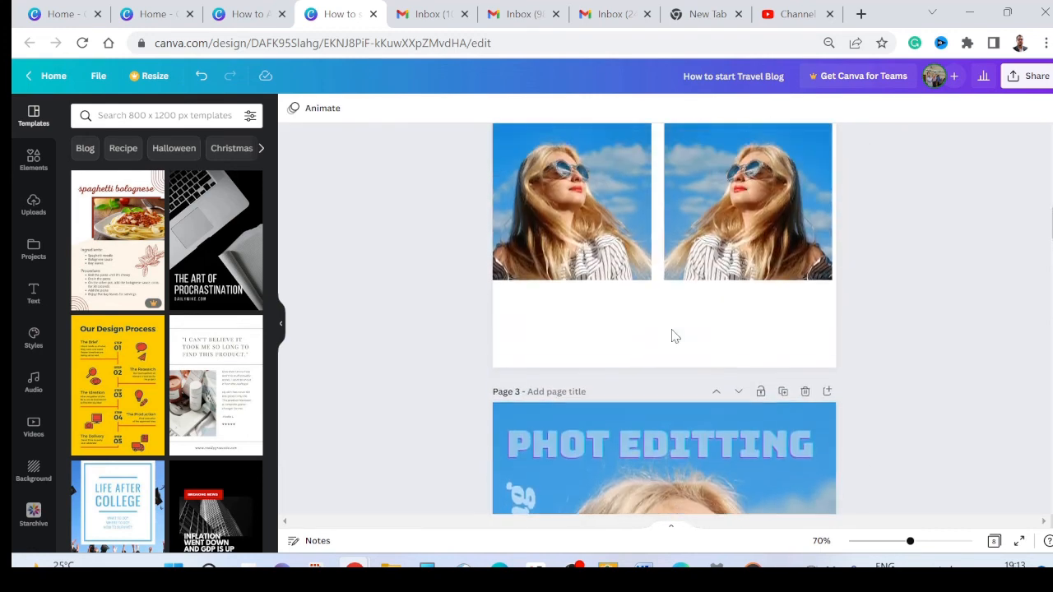
Step: Move the PLAY text on page 1 slightly down onto the woman's blurred hair and deselect it
scroll(672, 329, "up", 10)
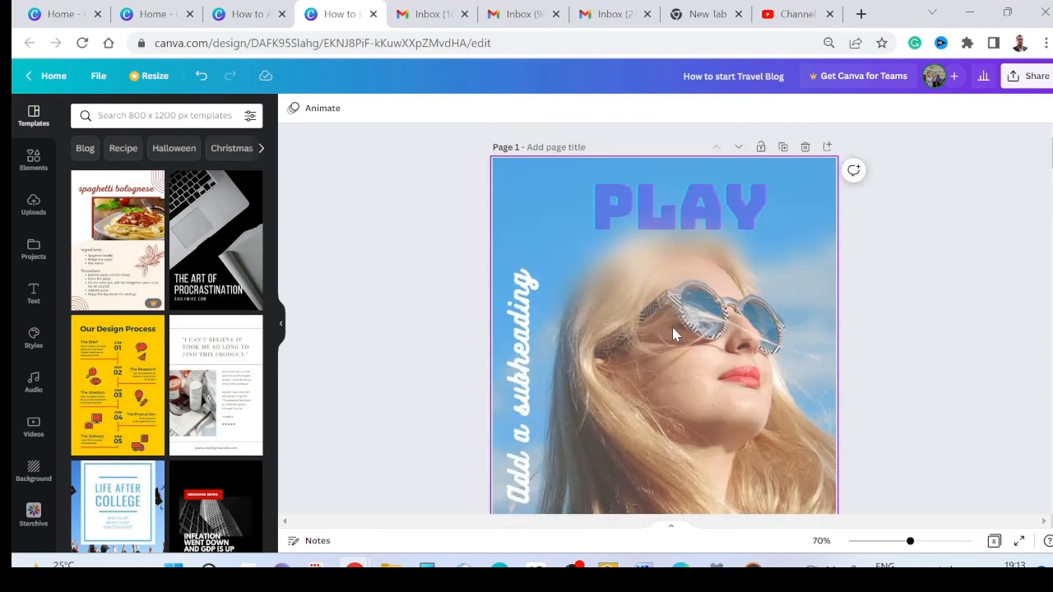
left_click(724, 206)
left_click(858, 272)
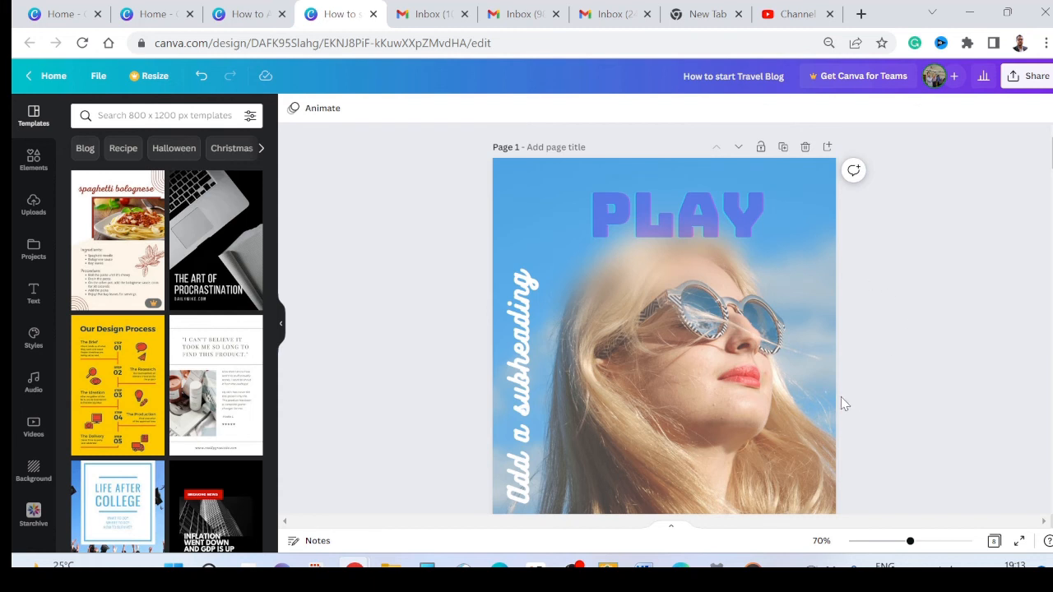
Step: Select page 1's background photo and show the full set of image filters for it
left_click(724, 386)
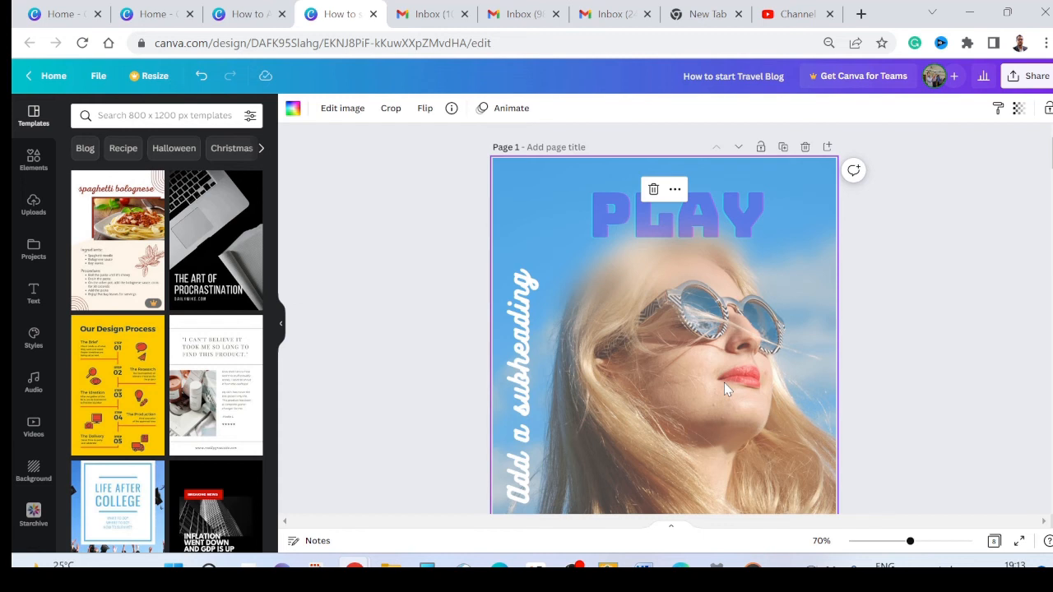
left_click(341, 110)
scroll(334, 337, "down", 1)
scroll(697, 325, "up", 1)
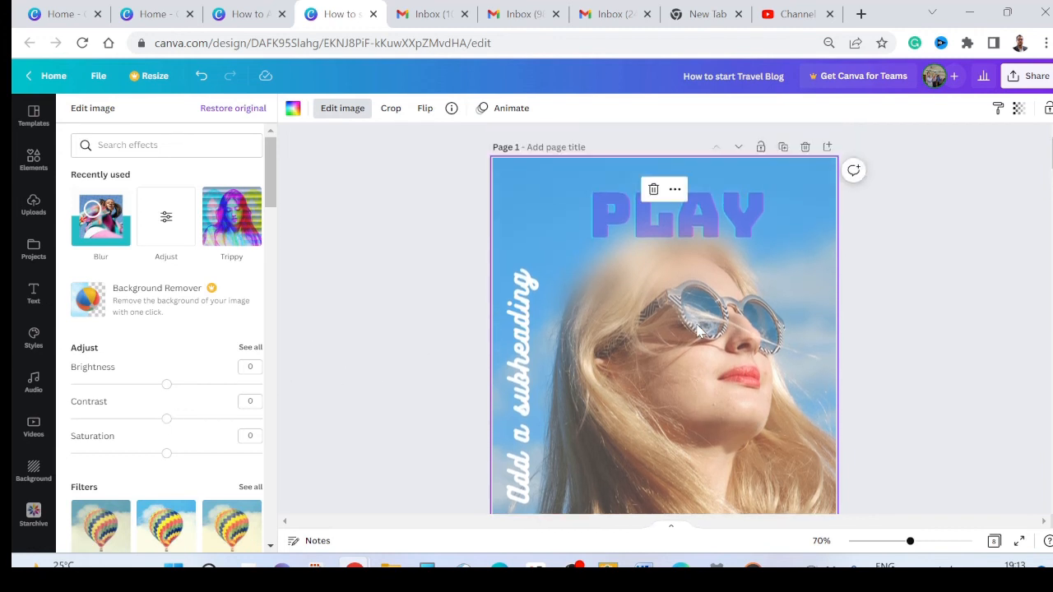
scroll(193, 393, "down", 1)
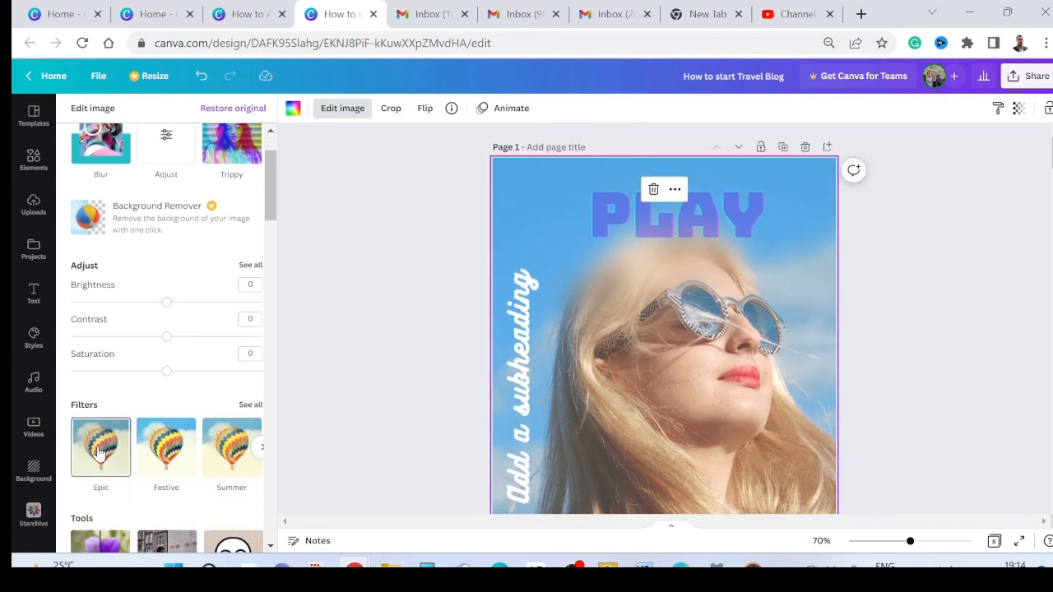
left_click(250, 405)
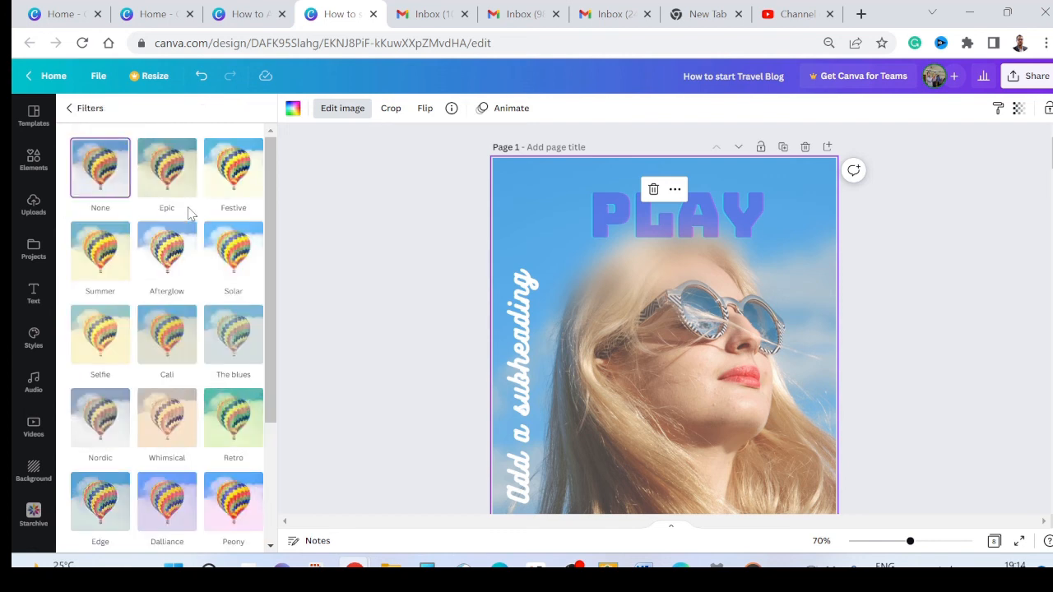
Step: Try the Epic filter on the background photo at intensity 48, and reset the photo to no filter
left_click(164, 170)
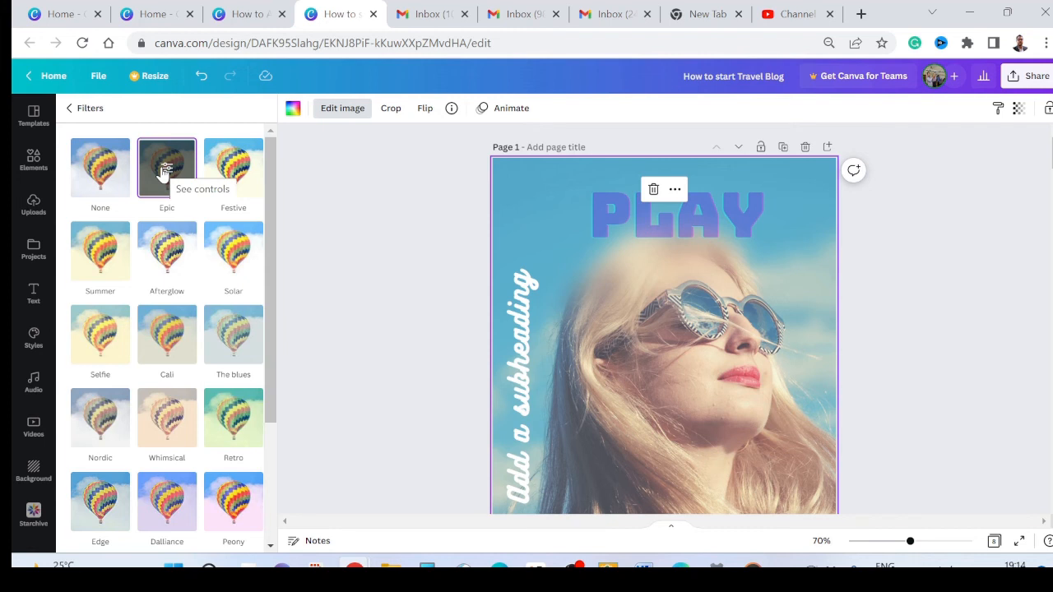
left_click(164, 171)
mouse_move(166, 159)
left_mouse_down()
mouse_move(110, 159)
mouse_move(181, 158)
mouse_move(79, 158)
mouse_move(162, 158)
left_mouse_up()
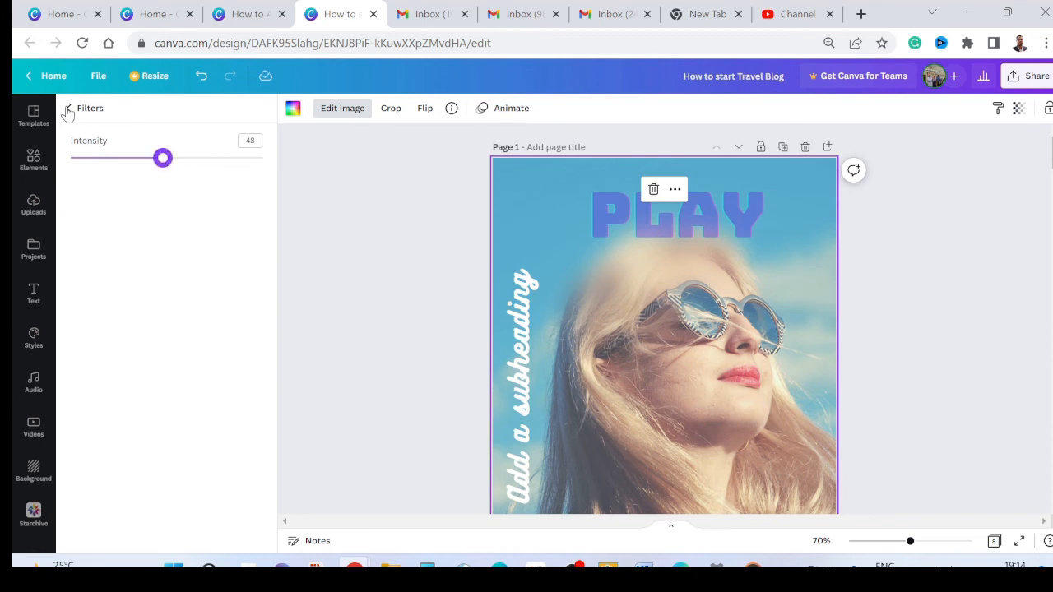
left_click(69, 109)
left_click(92, 181)
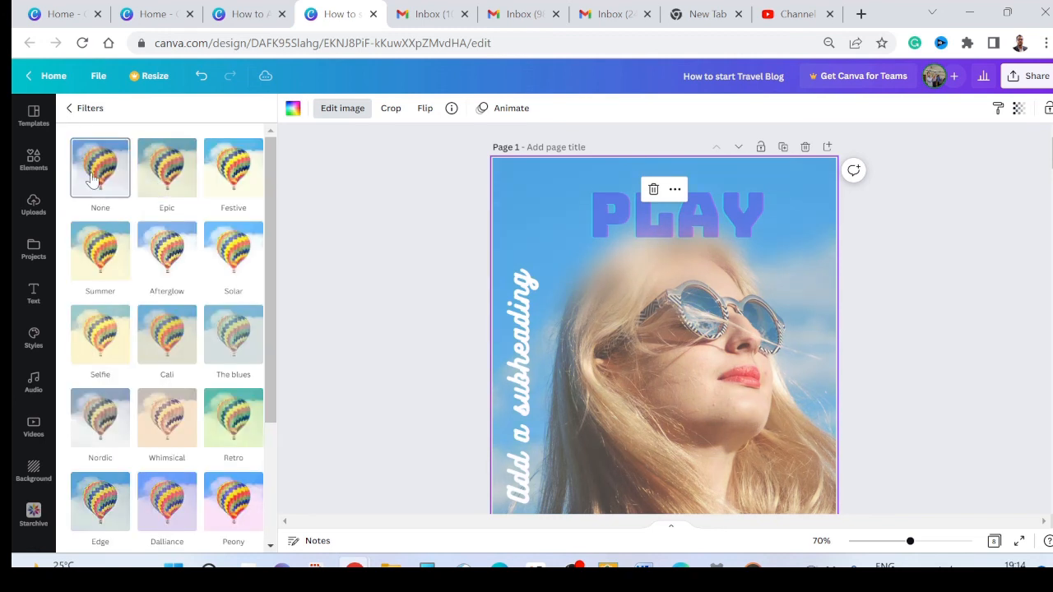
Step: Try the Festive filter on the background photo with a slightly raised intensity, and return to the filter choices
left_click(235, 185)
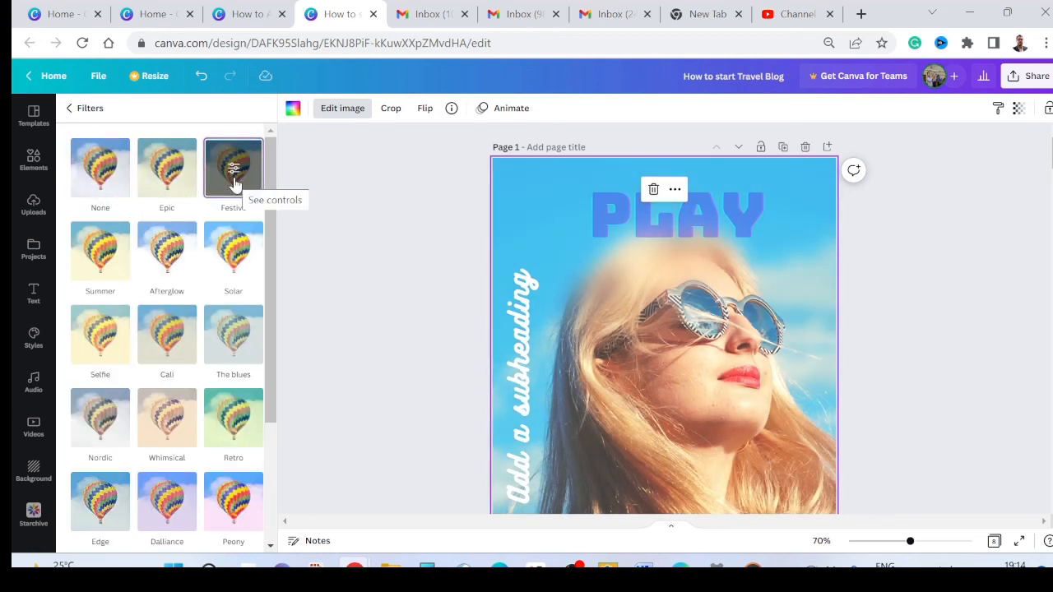
left_click(234, 178)
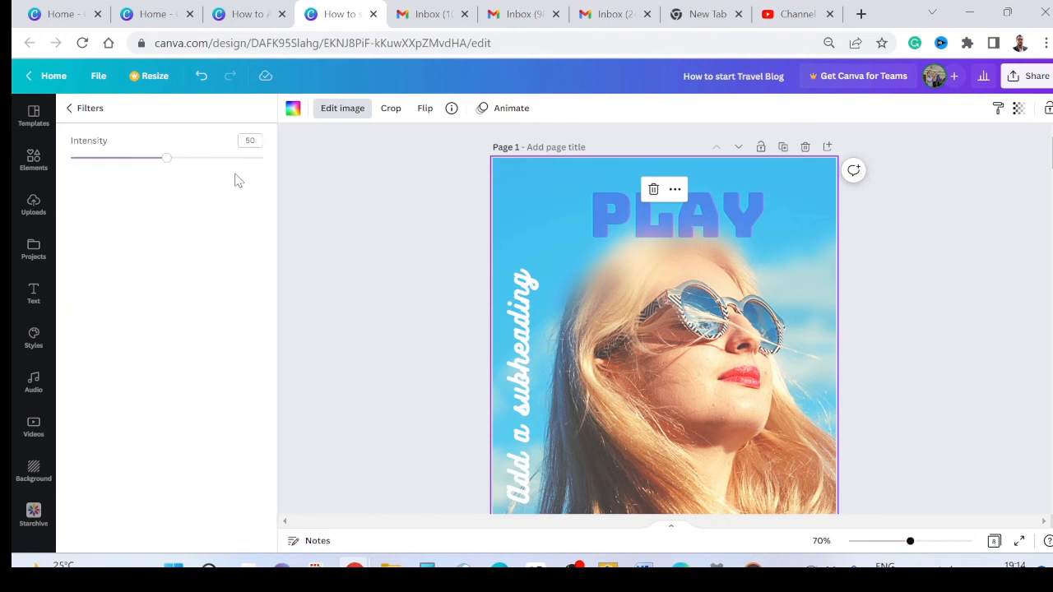
mouse_move(170, 161)
left_mouse_down()
mouse_move(203, 158)
mouse_move(135, 160)
mouse_move(180, 160)
left_mouse_up()
scroll(677, 321, "down", 3)
scroll(677, 321, "down", 2)
scroll(676, 321, "up", 5)
left_click(72, 109)
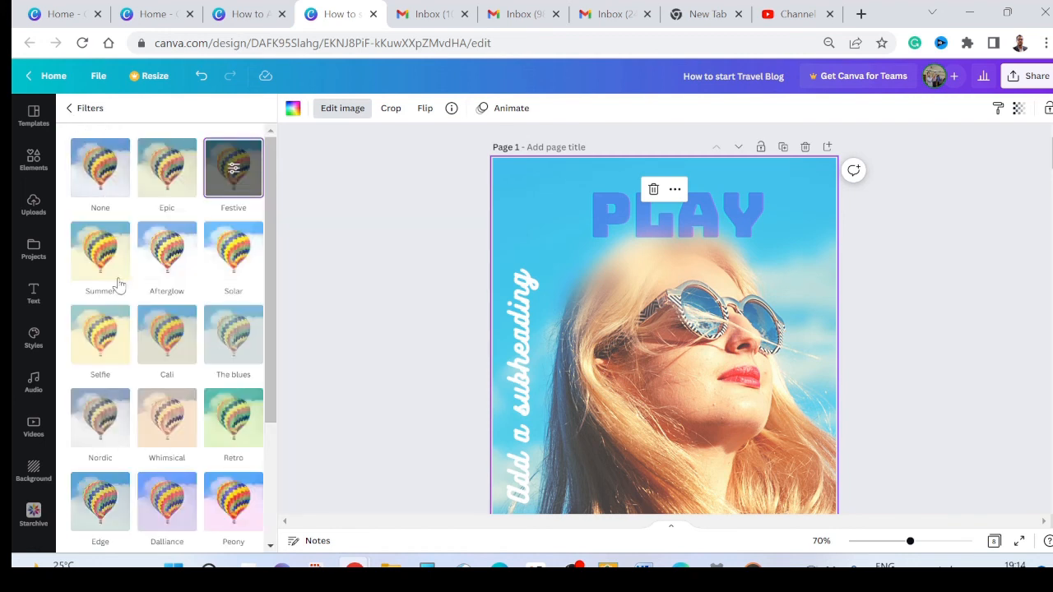
Step: Apply the Retro filter to page 1's background photo and check it against page 2
left_click(235, 422)
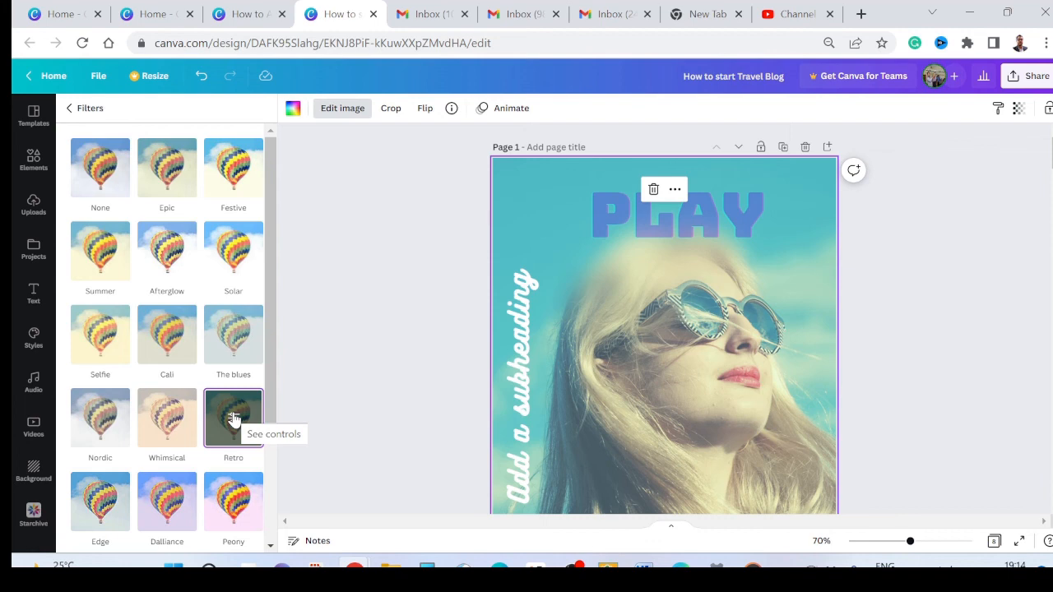
scroll(620, 308, "down", 5)
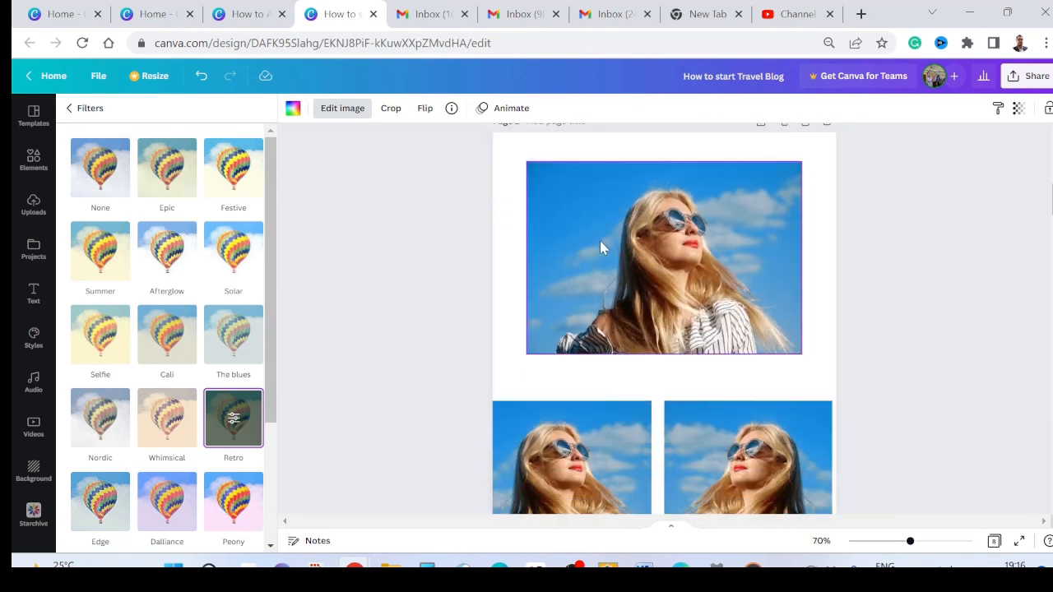
scroll(601, 247, "up", 5)
scroll(633, 247, "up", 2)
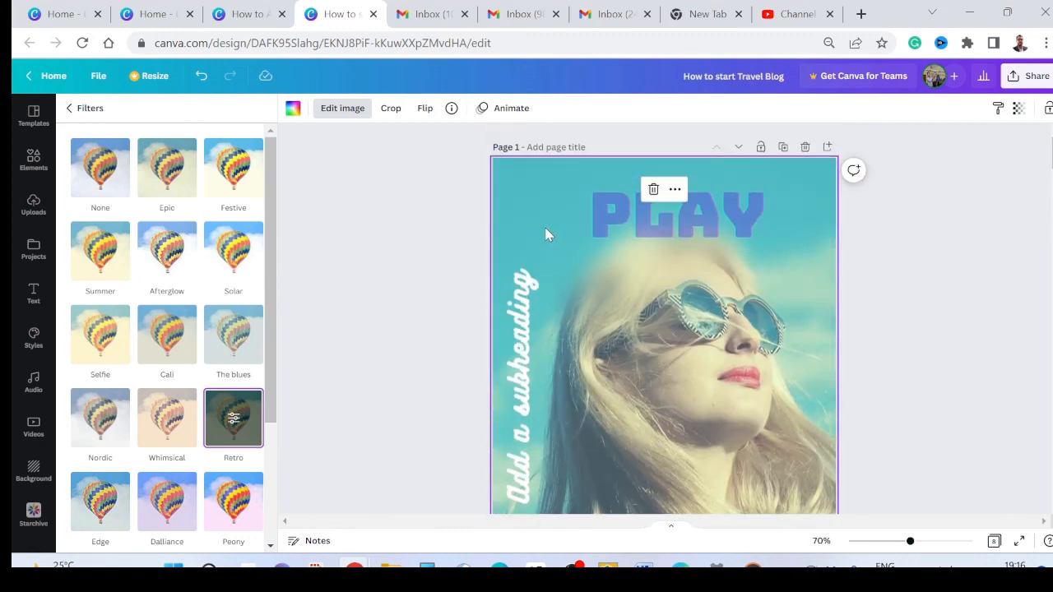
Step: Compare the whole Retro-filtered page 1 with the unfiltered photo on page 2
scroll(609, 255, "down", 3)
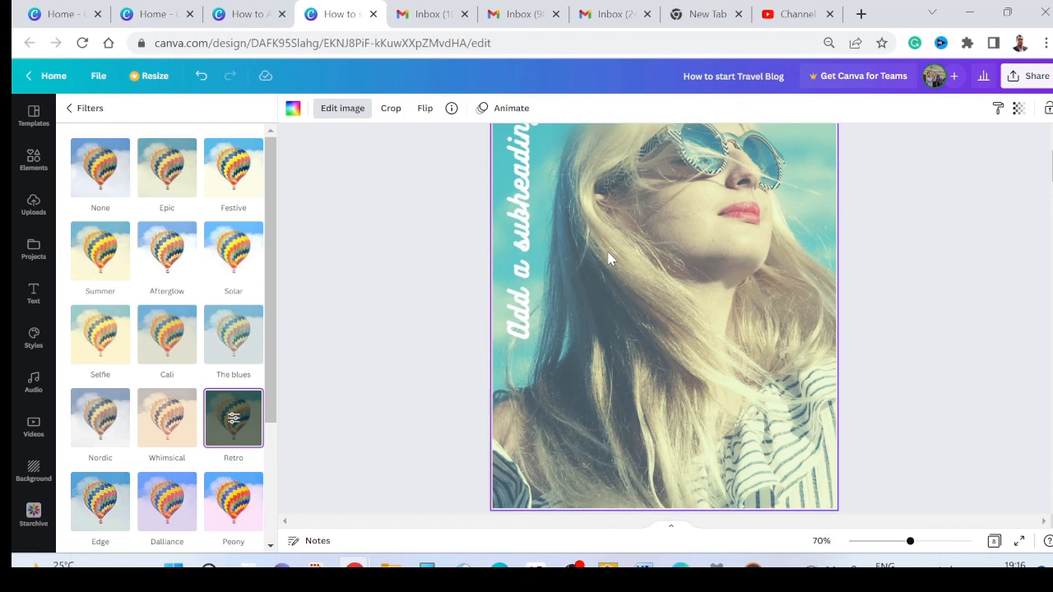
scroll(609, 260, "down", 6)
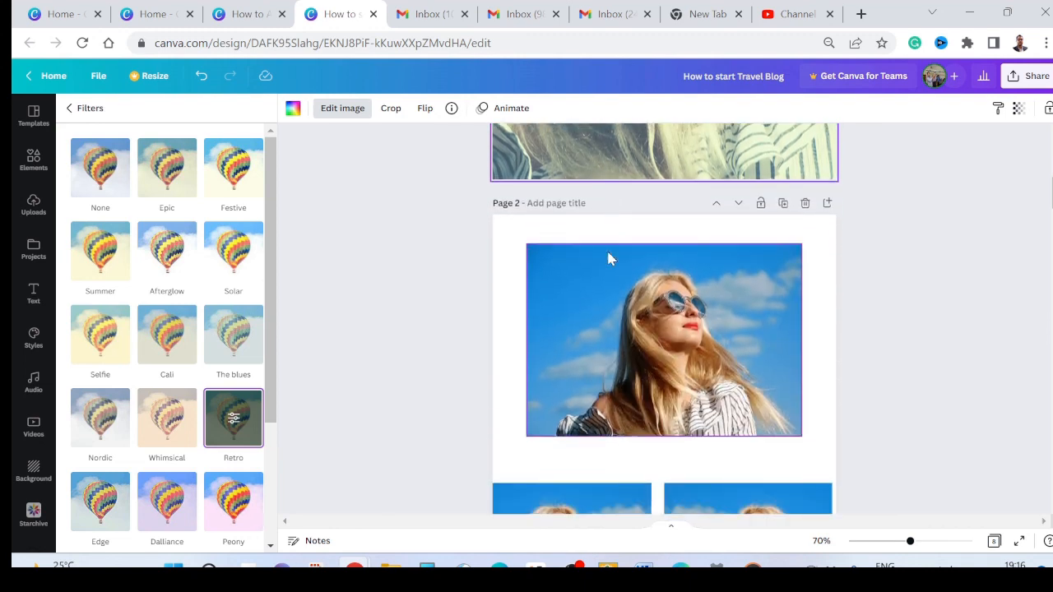
scroll(617, 251, "down", 1)
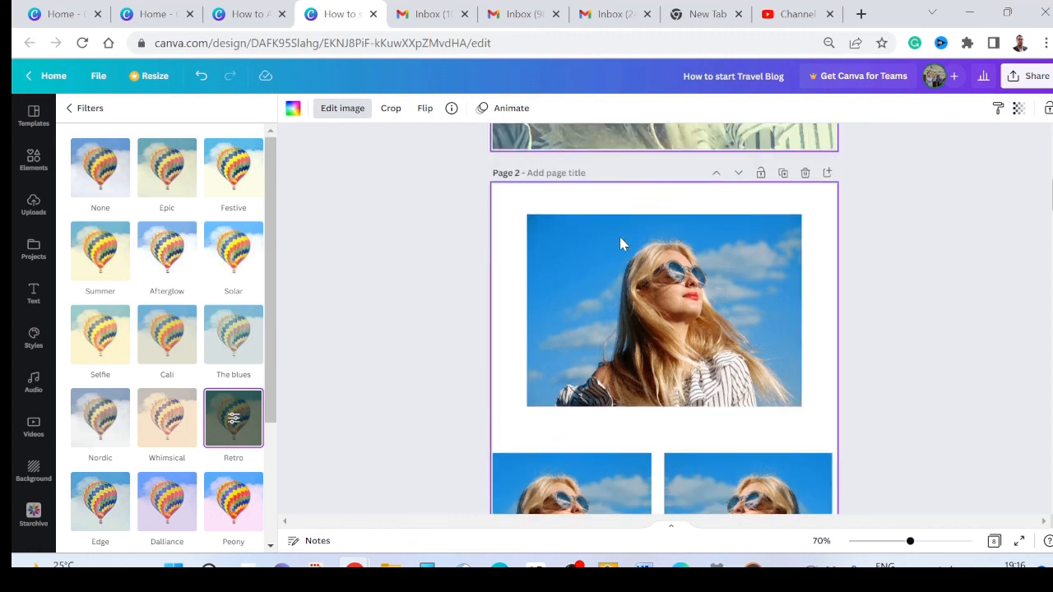
scroll(619, 243, "up", 7)
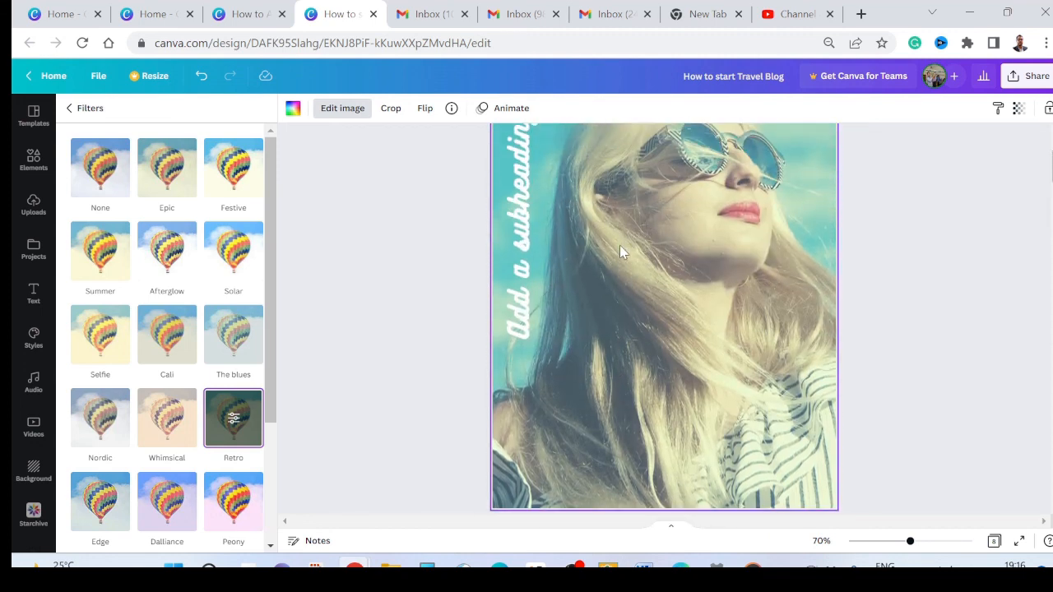
scroll(619, 245, "up", 3)
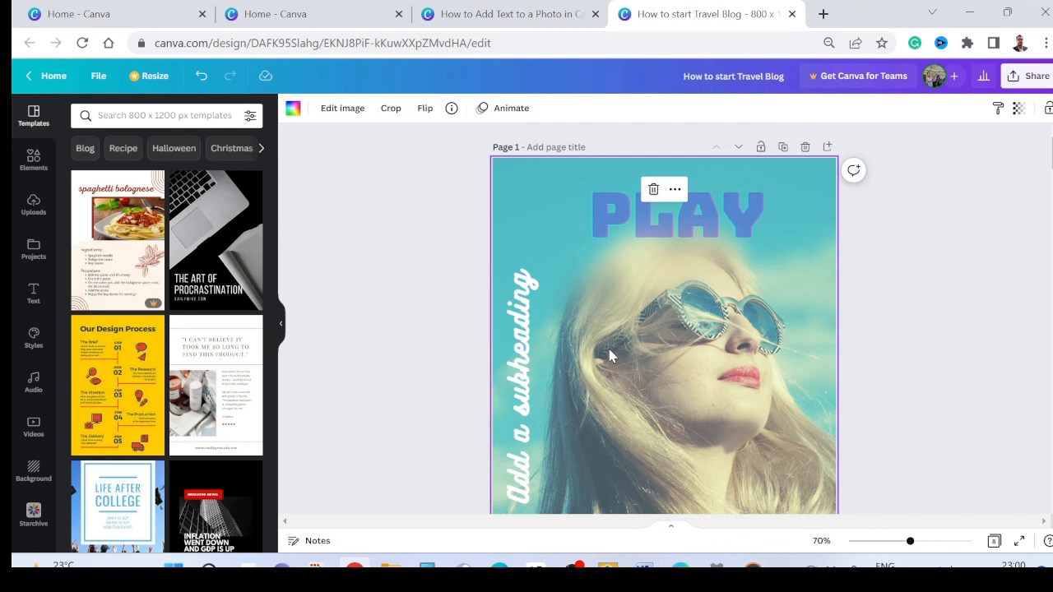
scroll(630, 237, "down", 1)
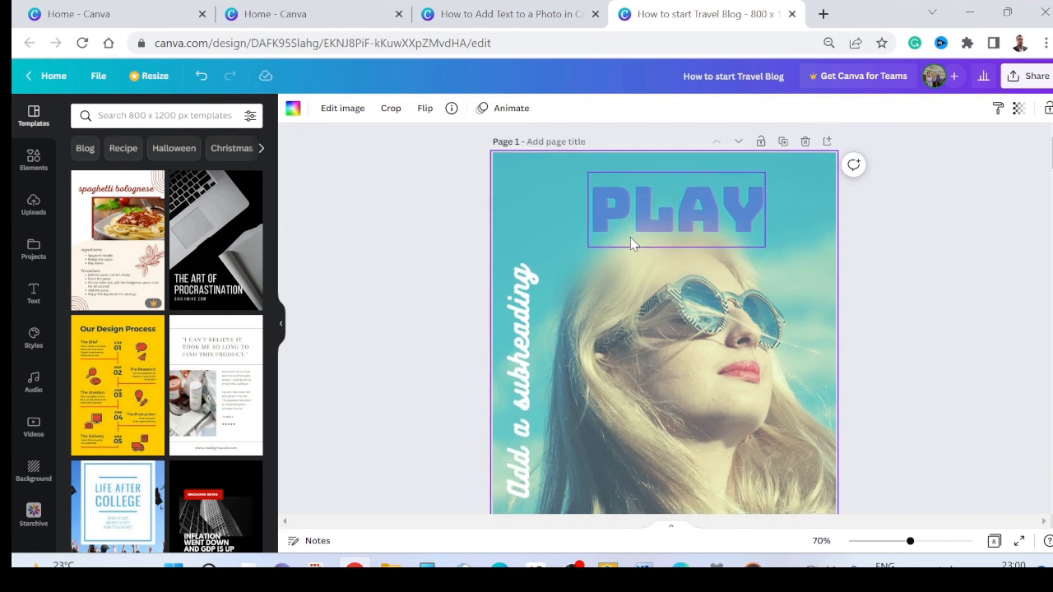
scroll(631, 237, "down", 2)
scroll(646, 216, "up", 2)
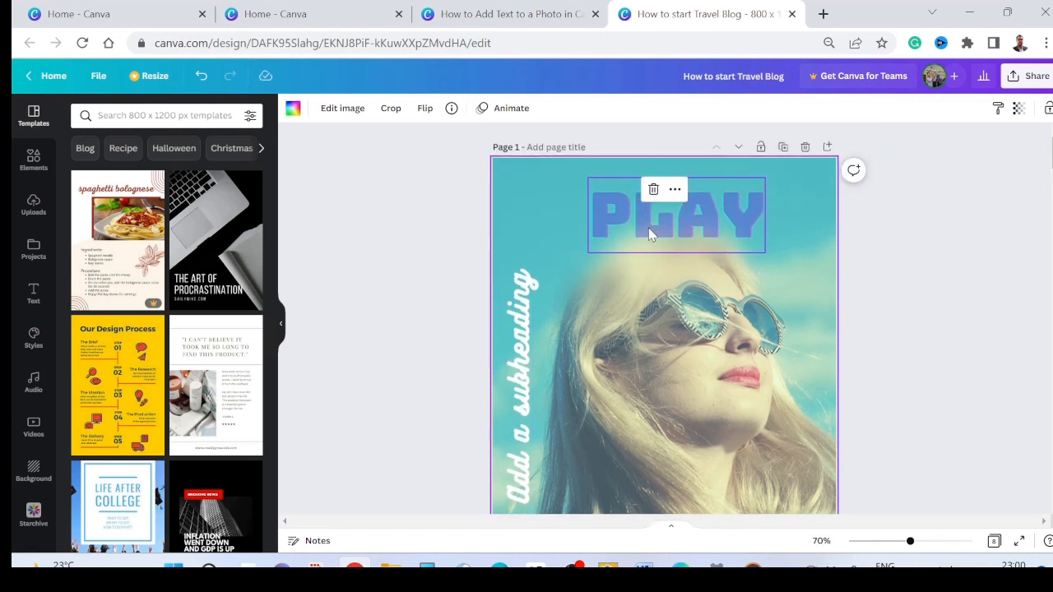